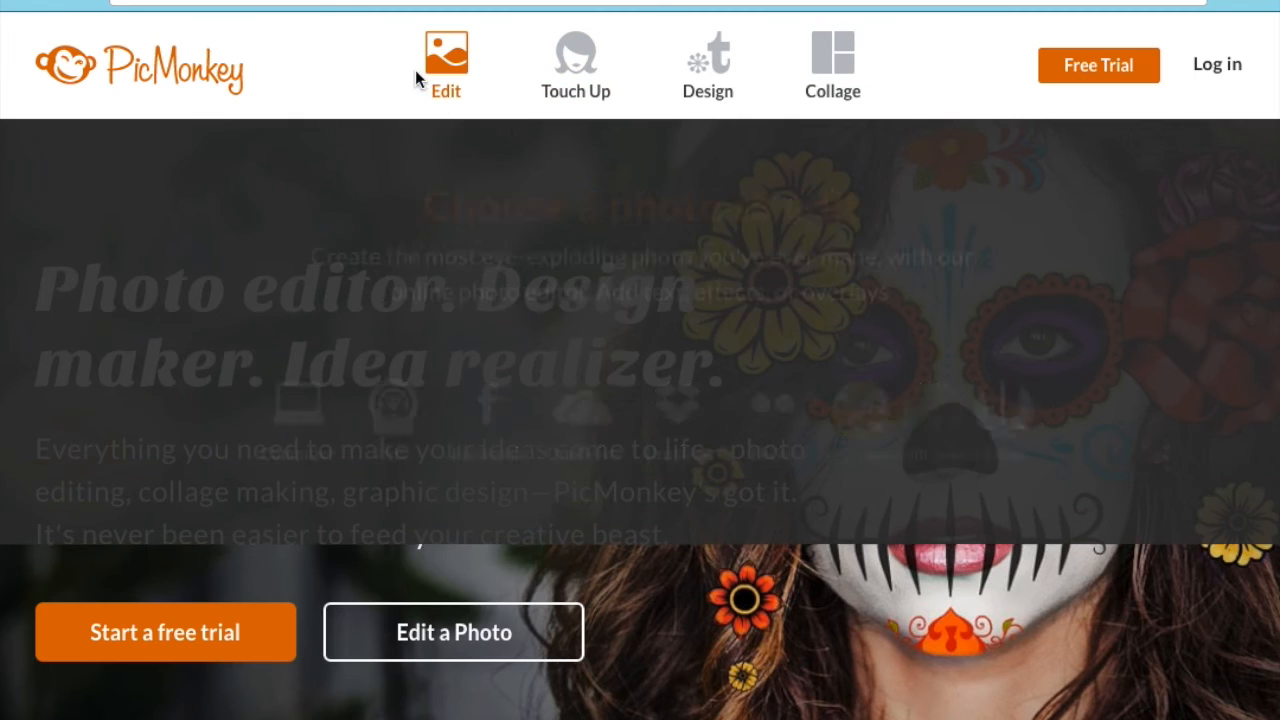
# - Show the Design panel's Choose a canvas options, picking the blank canvas route
pyautogui.moveTo(775, 58)
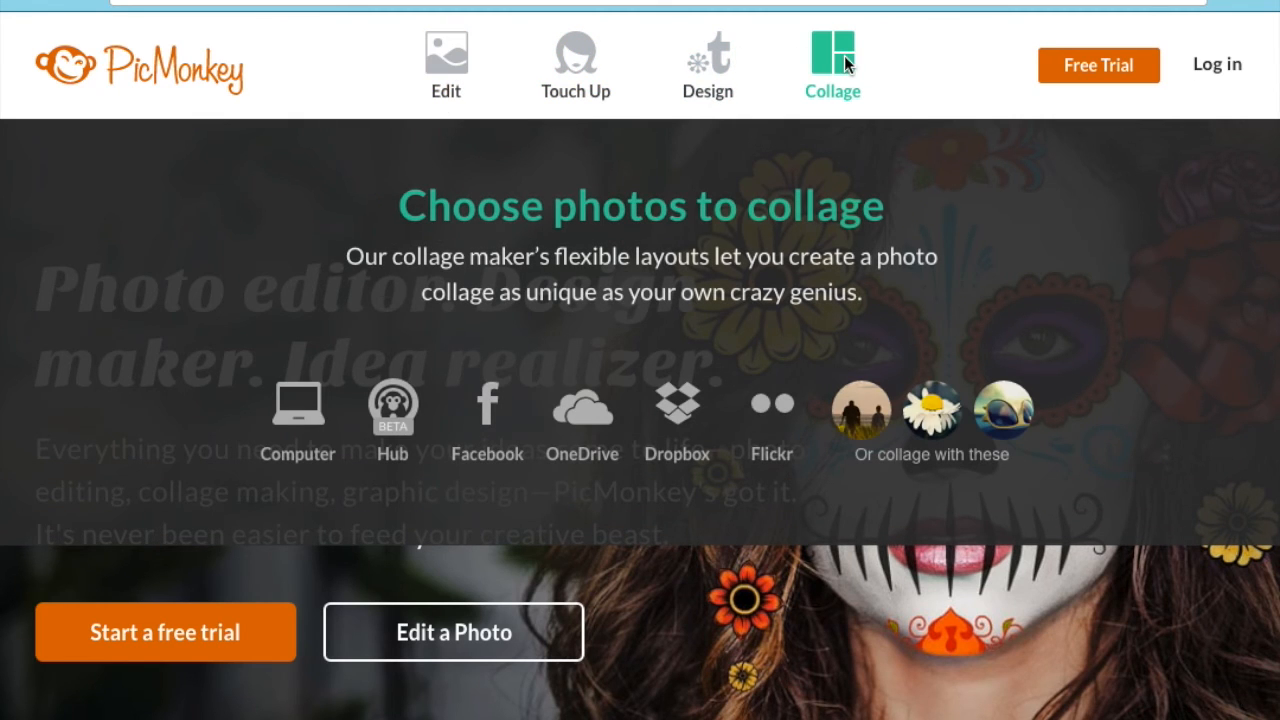
pyautogui.moveTo(543, 132)
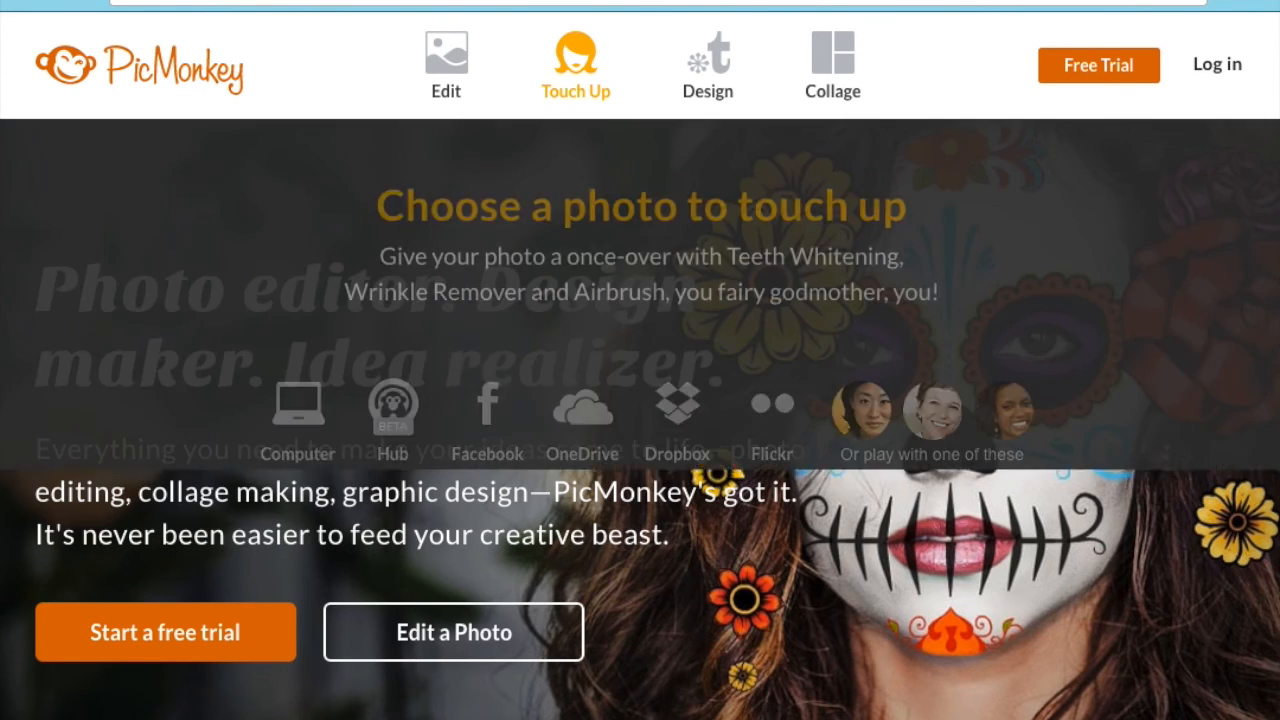
pyautogui.click(885, 2)
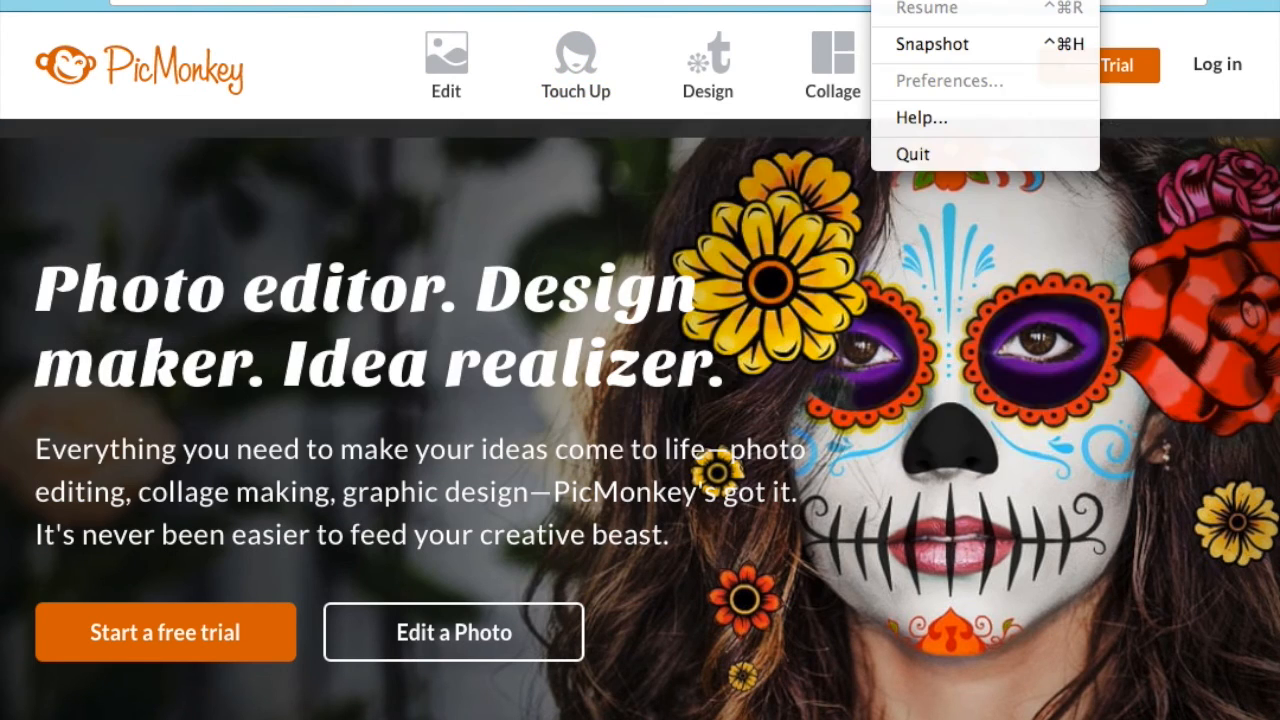
pyautogui.click(924, 2)
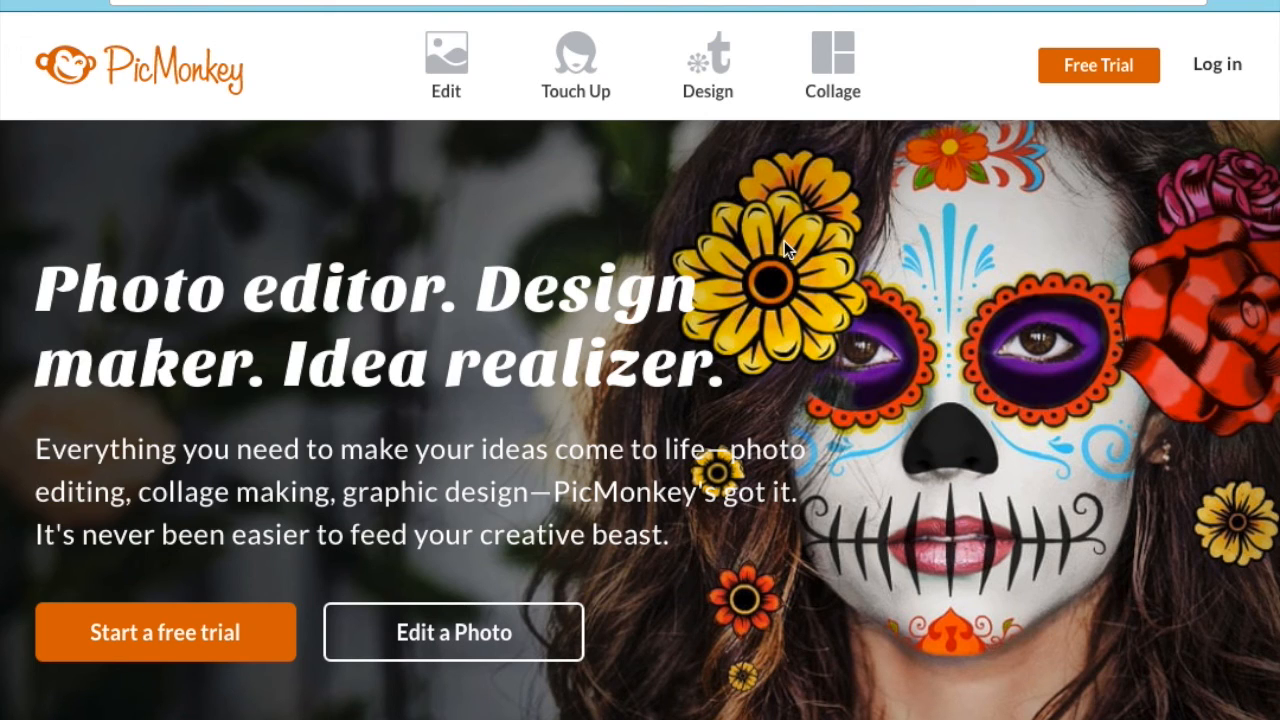
pyautogui.moveTo(838, 97)
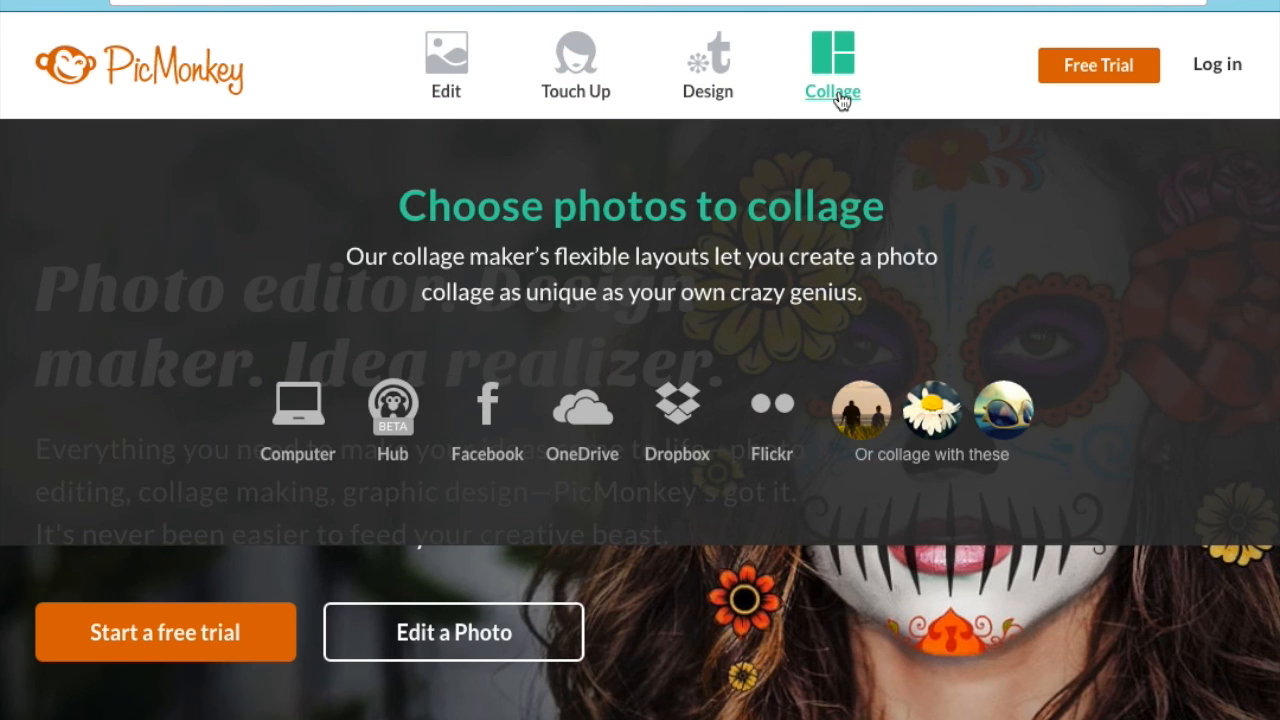
pyautogui.moveTo(698, 46)
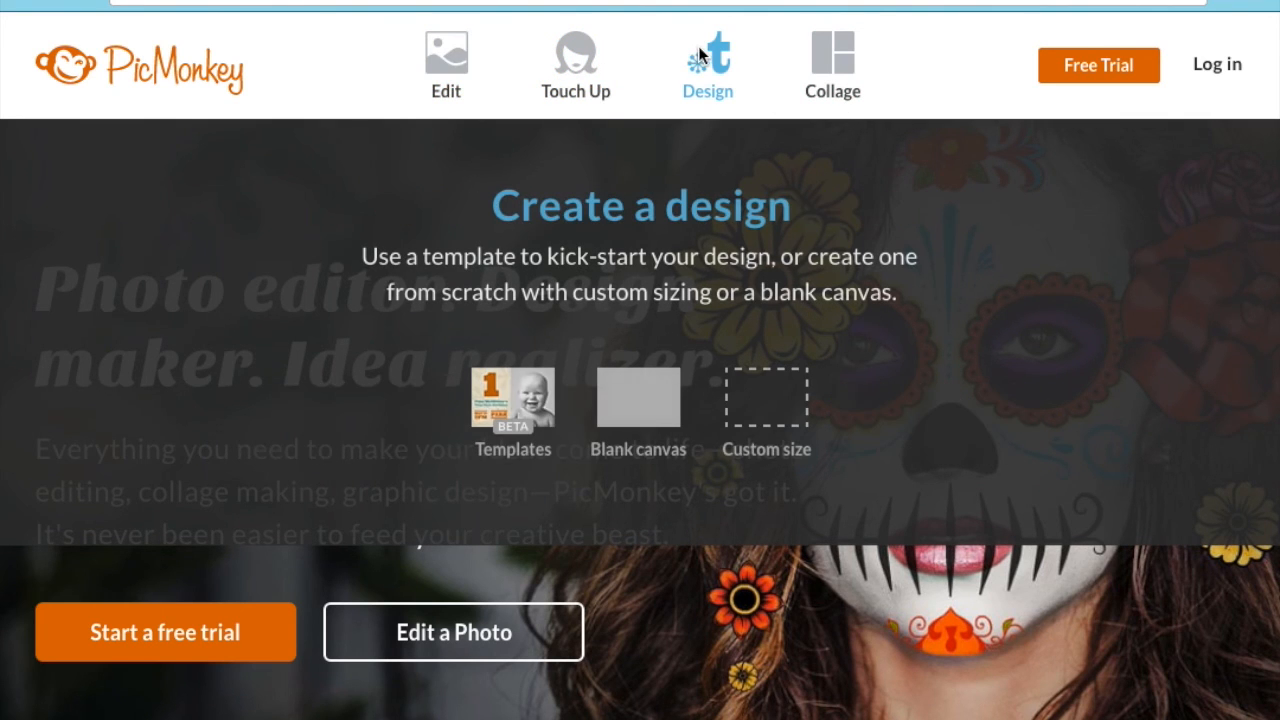
pyautogui.click(652, 392)
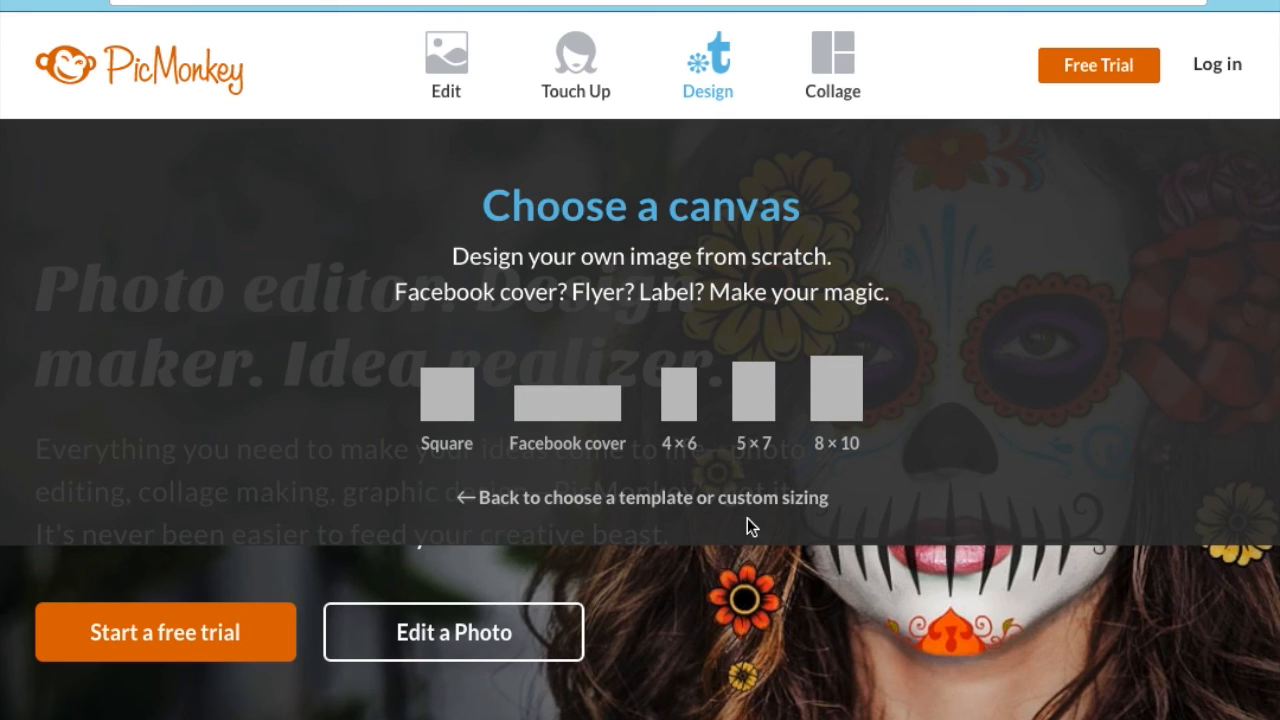
# - Open a blank white square canvas (ffffff) in the Editor
pyautogui.click(549, 415)
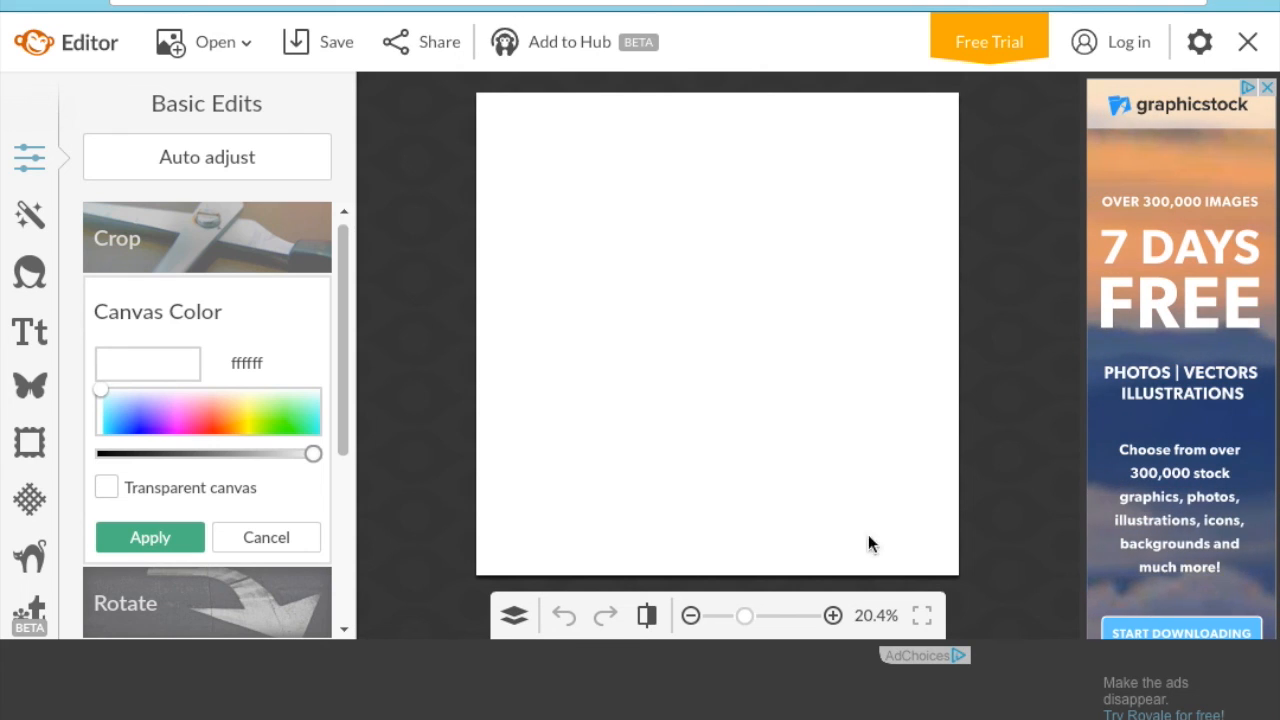
pyautogui.click(246, 41)
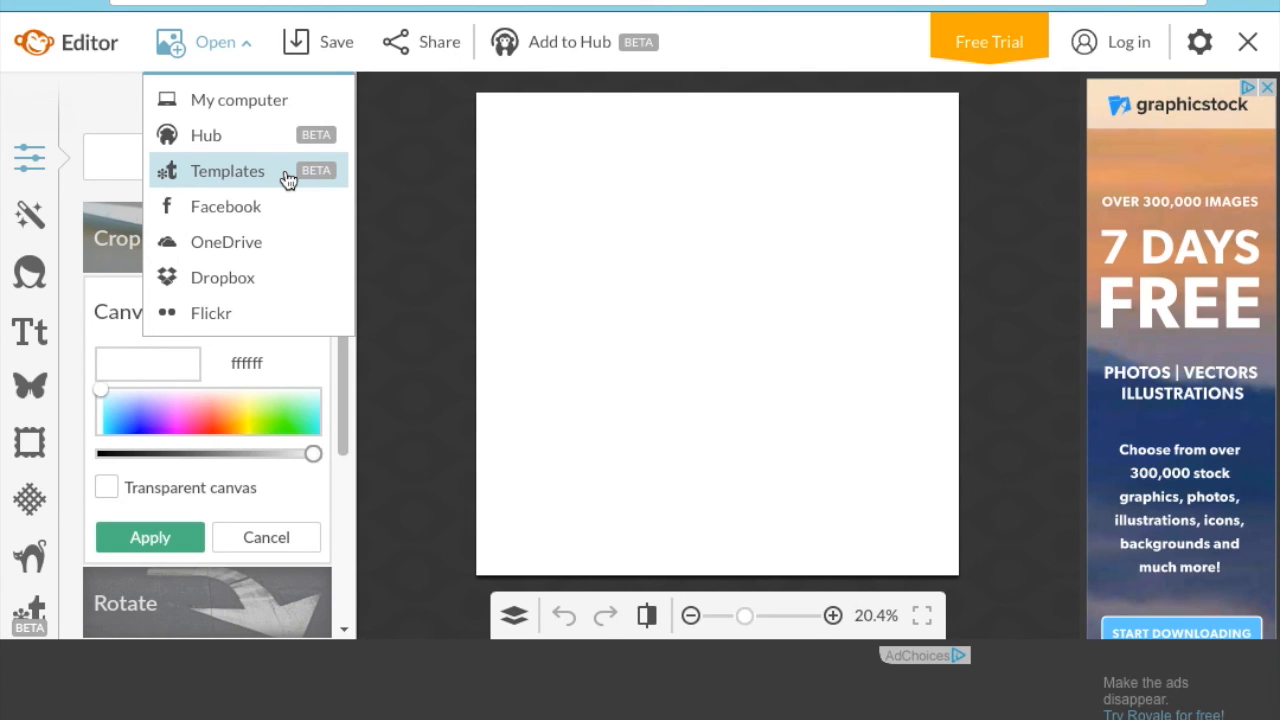
pyautogui.click(447, 290)
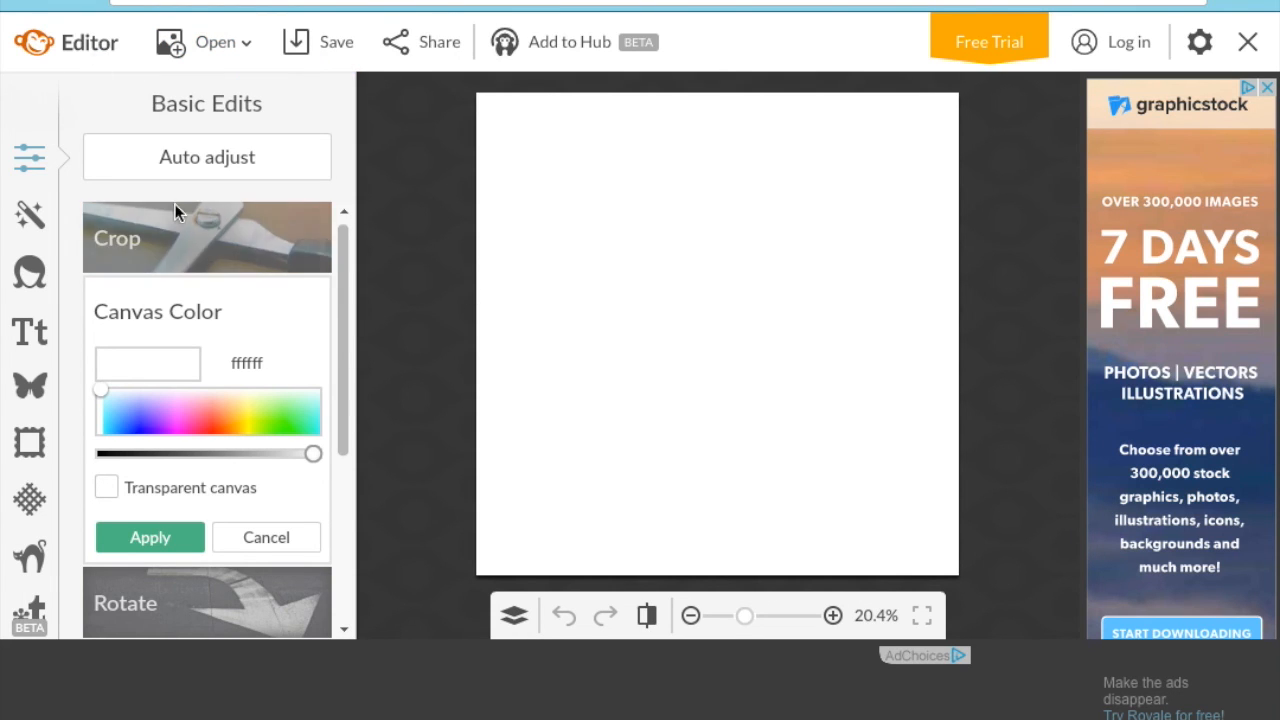
# - Try orange, green and hex df403a canvas colours, then cancel to keep it white
pyautogui.click(226, 414)
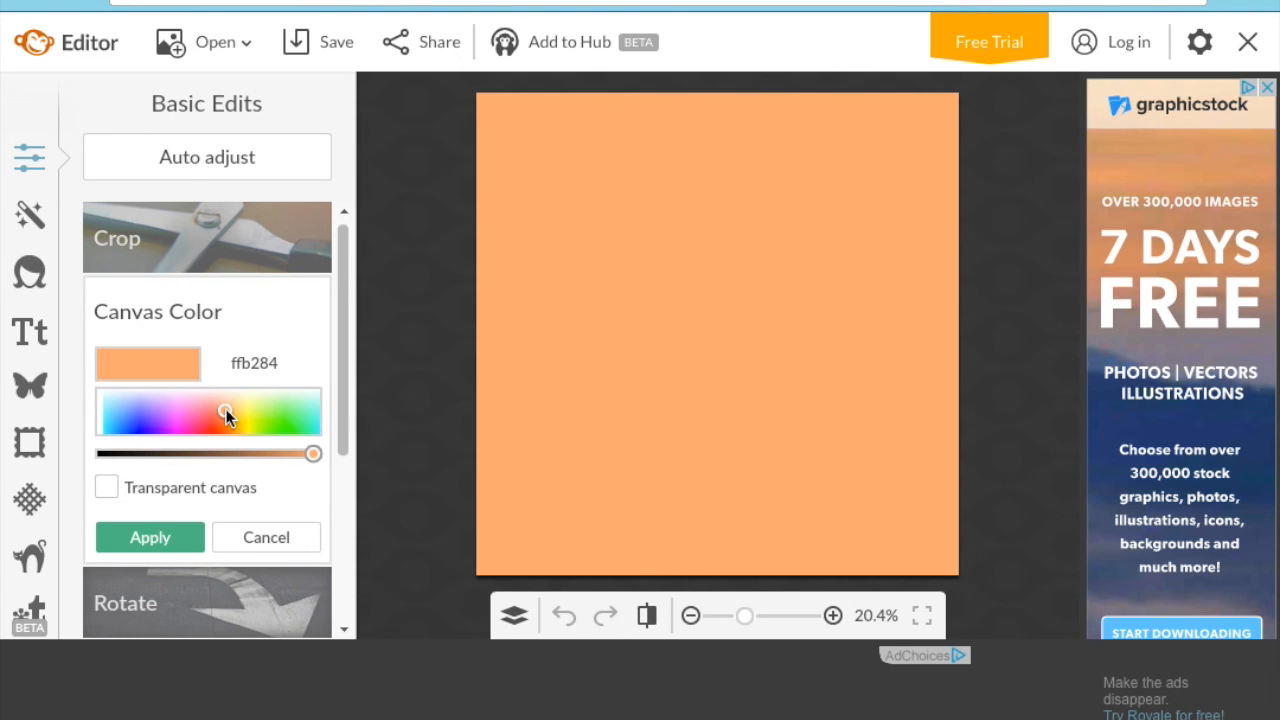
pyautogui.moveTo(313, 455); pyautogui.dragTo(250, 456)
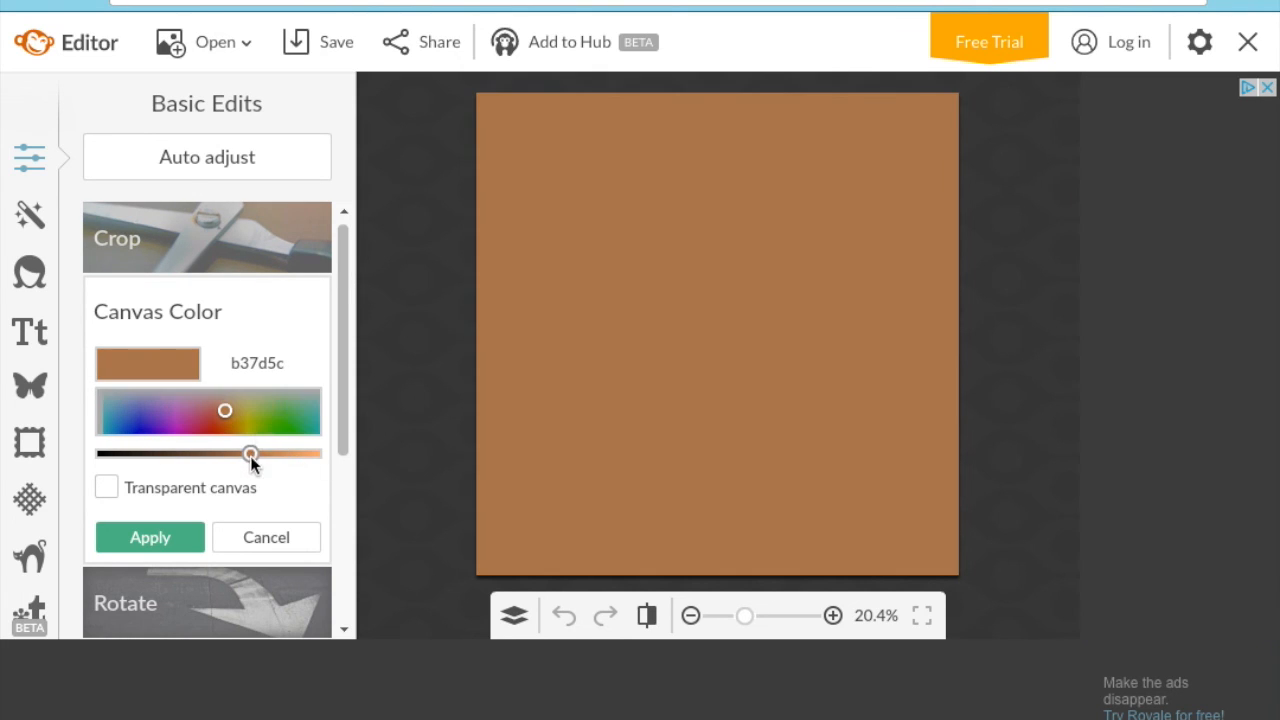
pyautogui.click(281, 414)
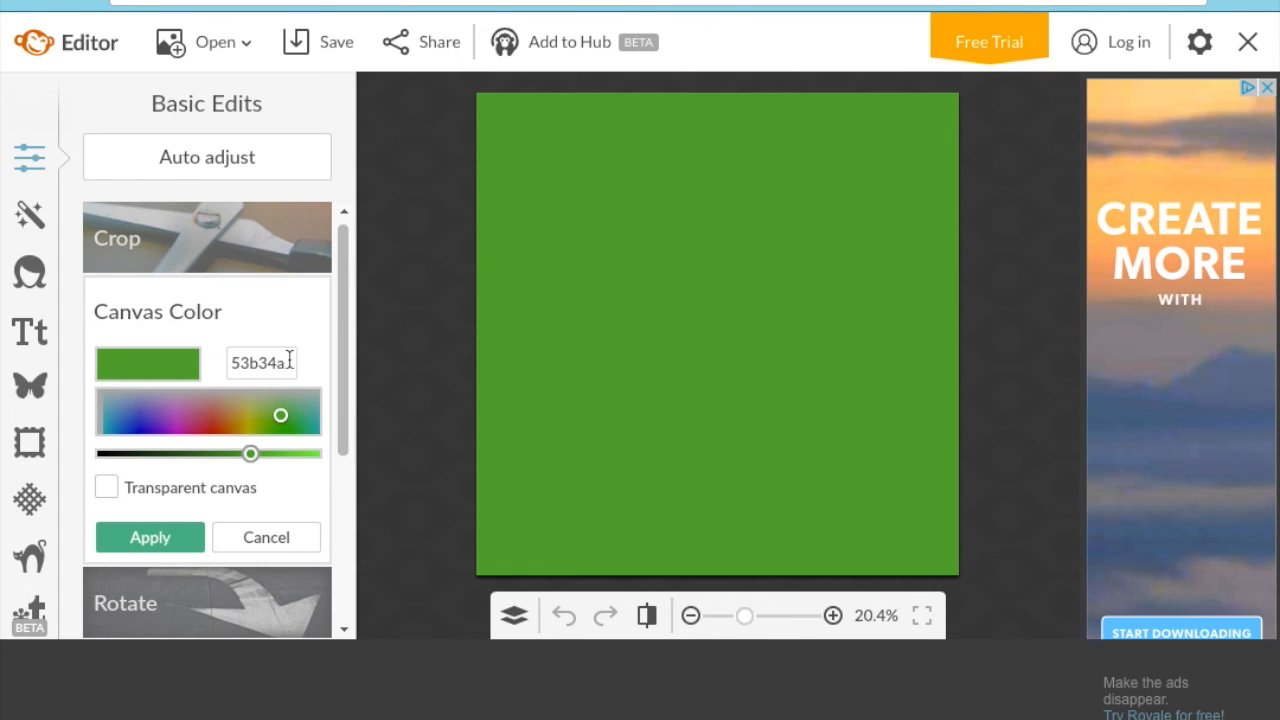
pyautogui.moveTo(290, 364); pyautogui.dragTo(206, 363)
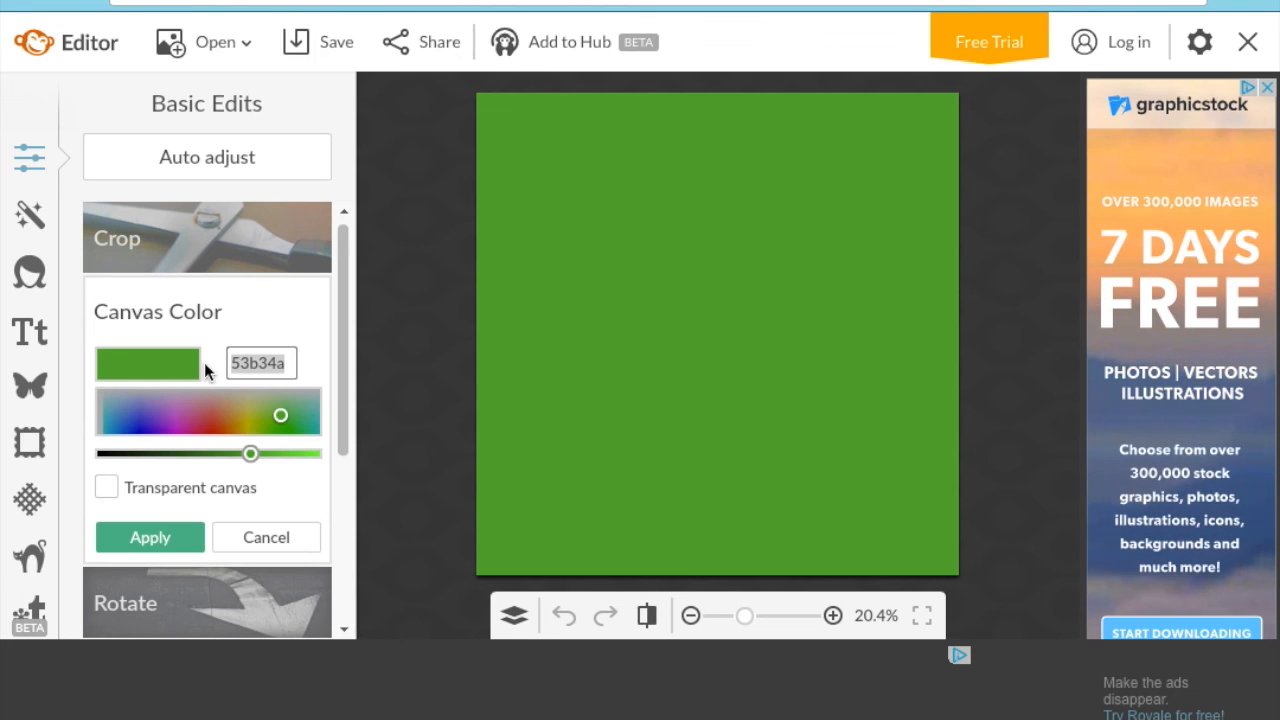
pyautogui.write('df404')
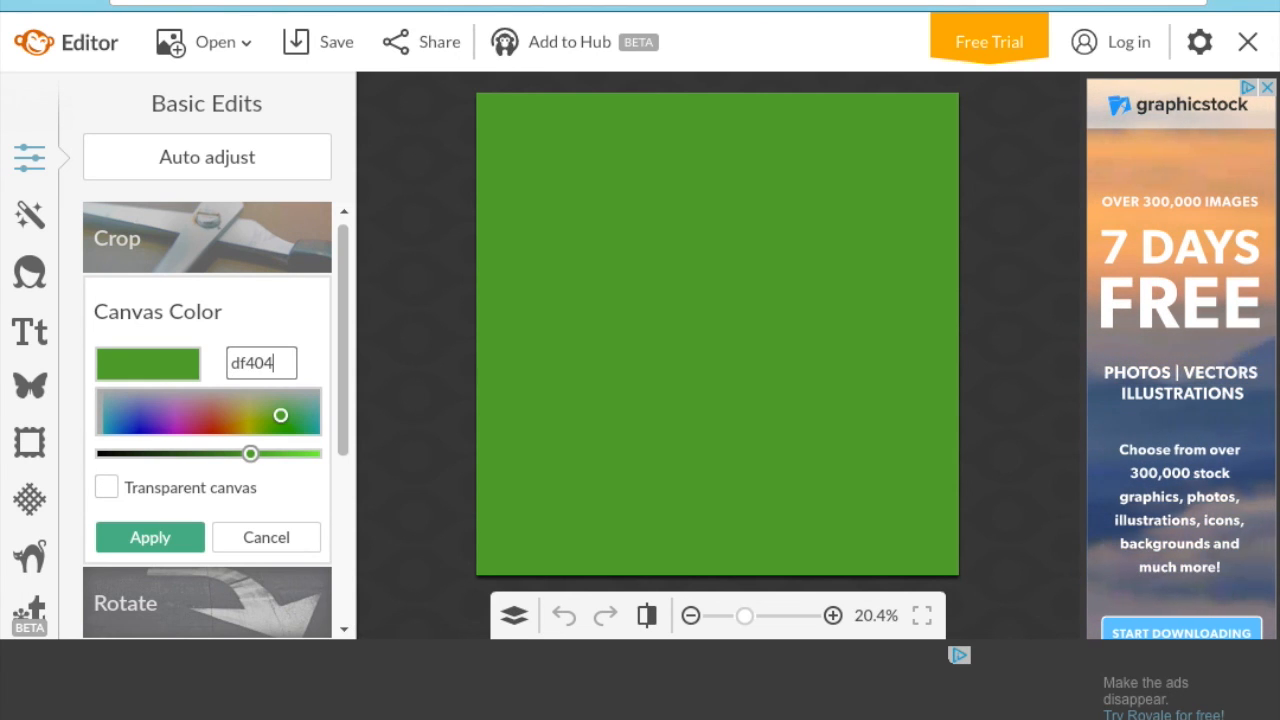
pyautogui.press('BackSpace')
pyautogui.write('3a')
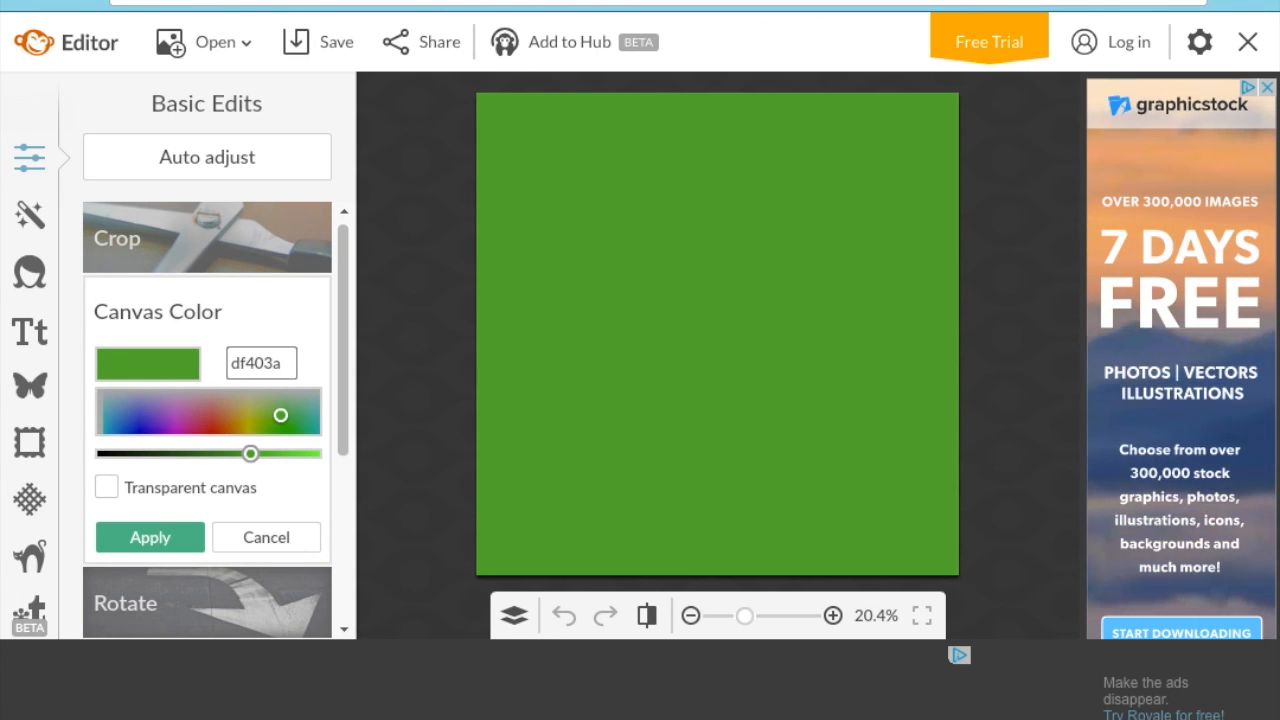
pyautogui.press('Return')
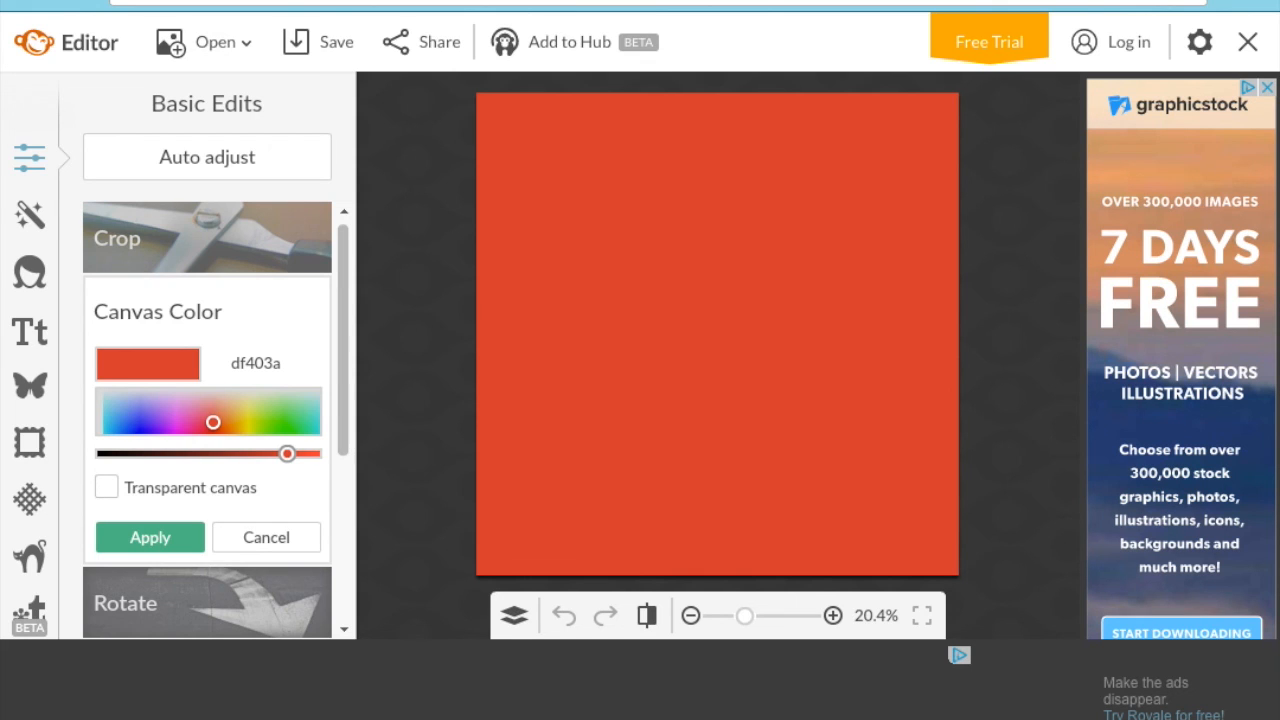
pyautogui.click(289, 541)
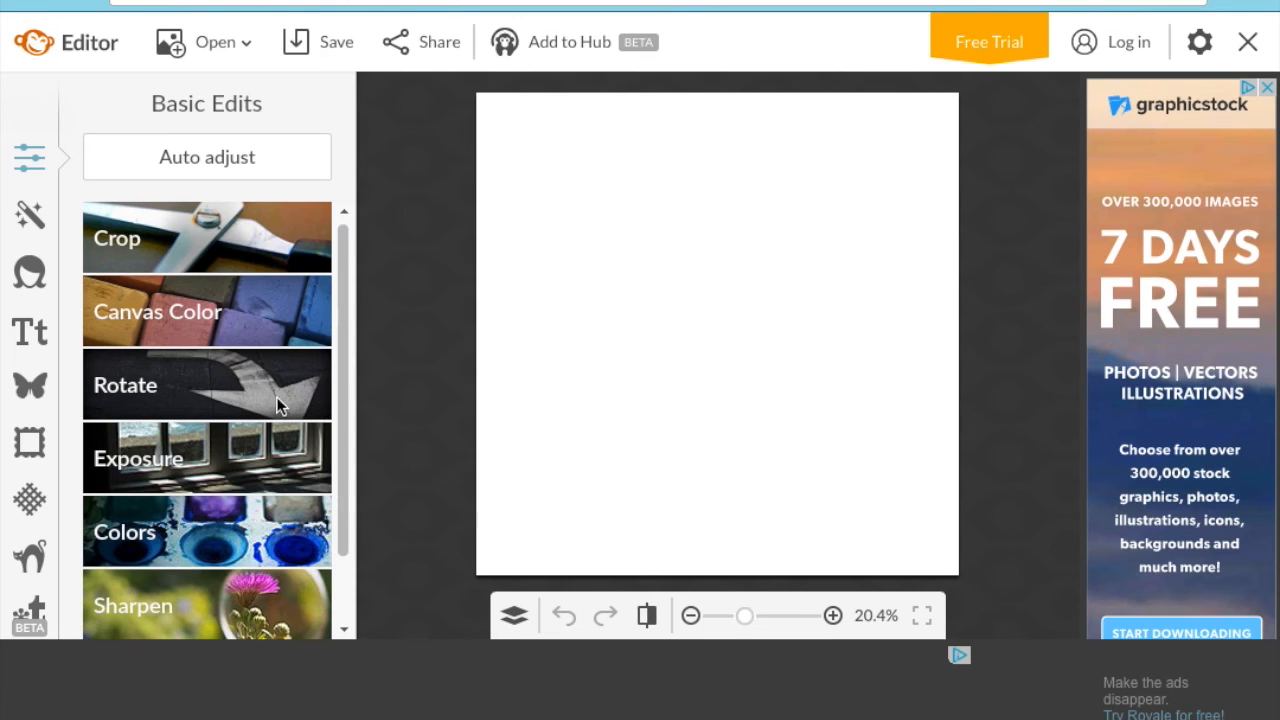
# - Open and cancel Rotate and Colors without changes, then bring up the Effects list
pyautogui.click(276, 398)
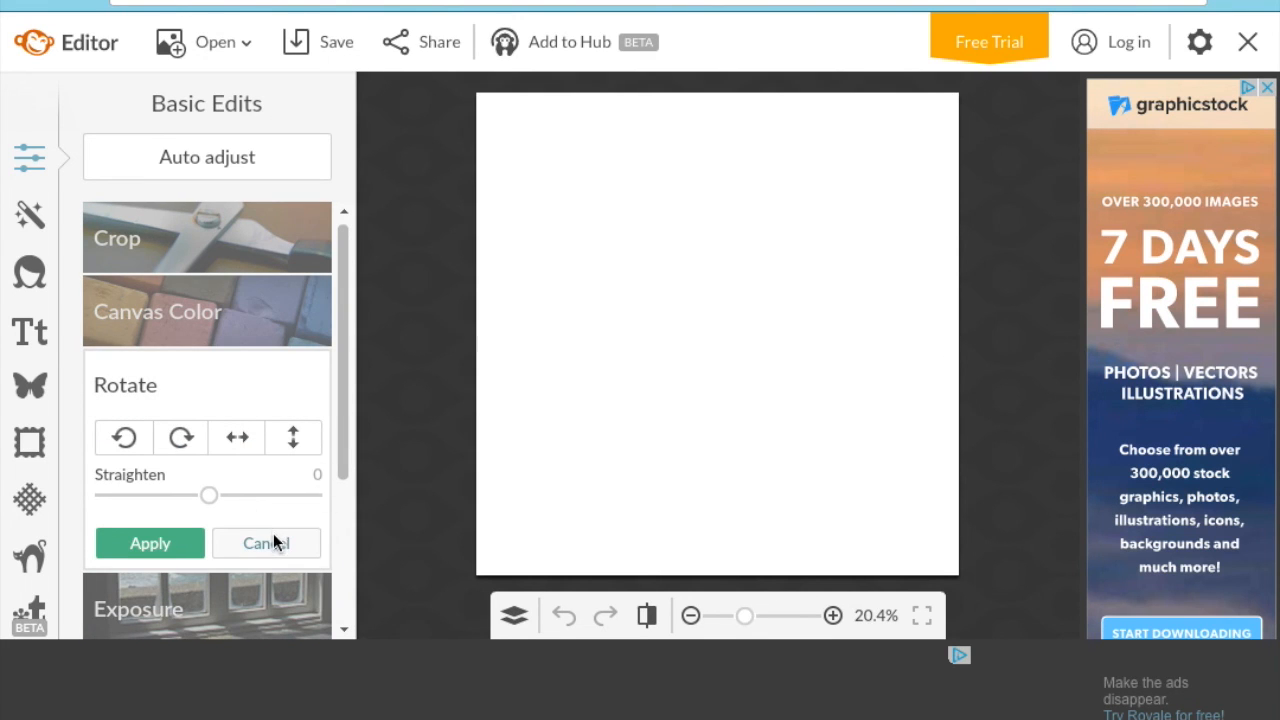
pyautogui.click(289, 543)
pyautogui.click(286, 548)
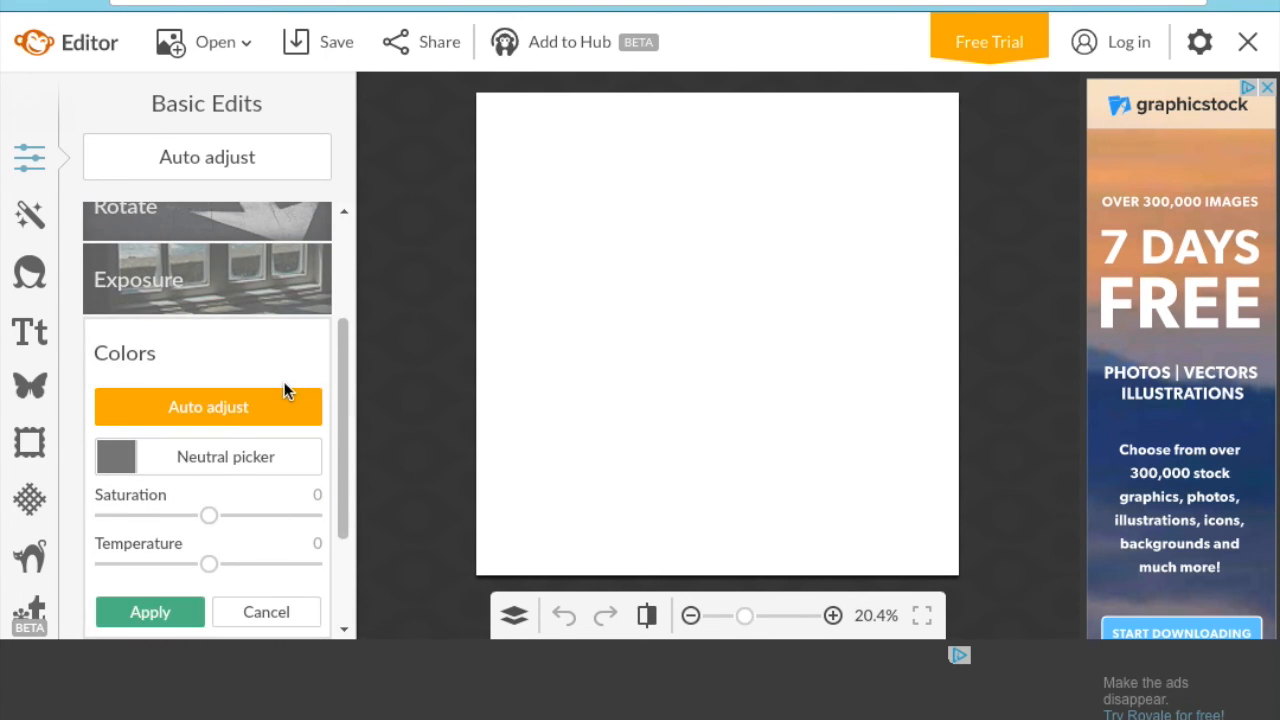
pyautogui.click(240, 618)
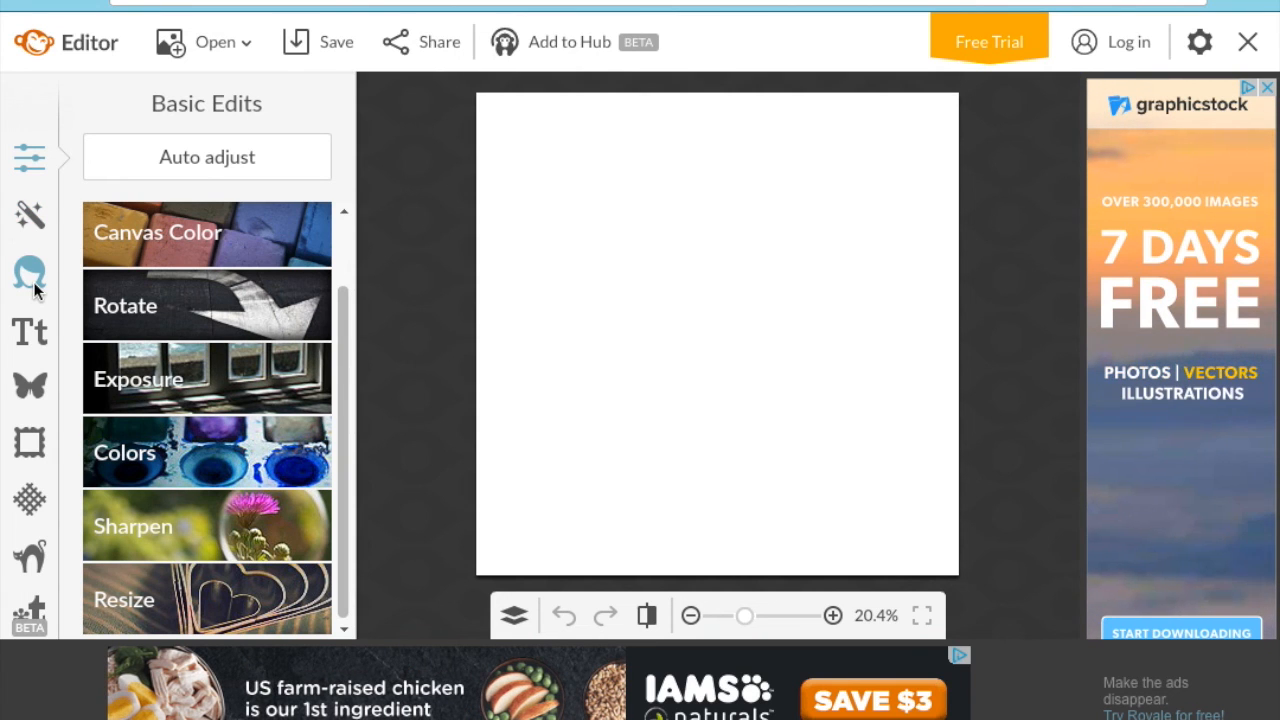
pyautogui.click(25, 225)
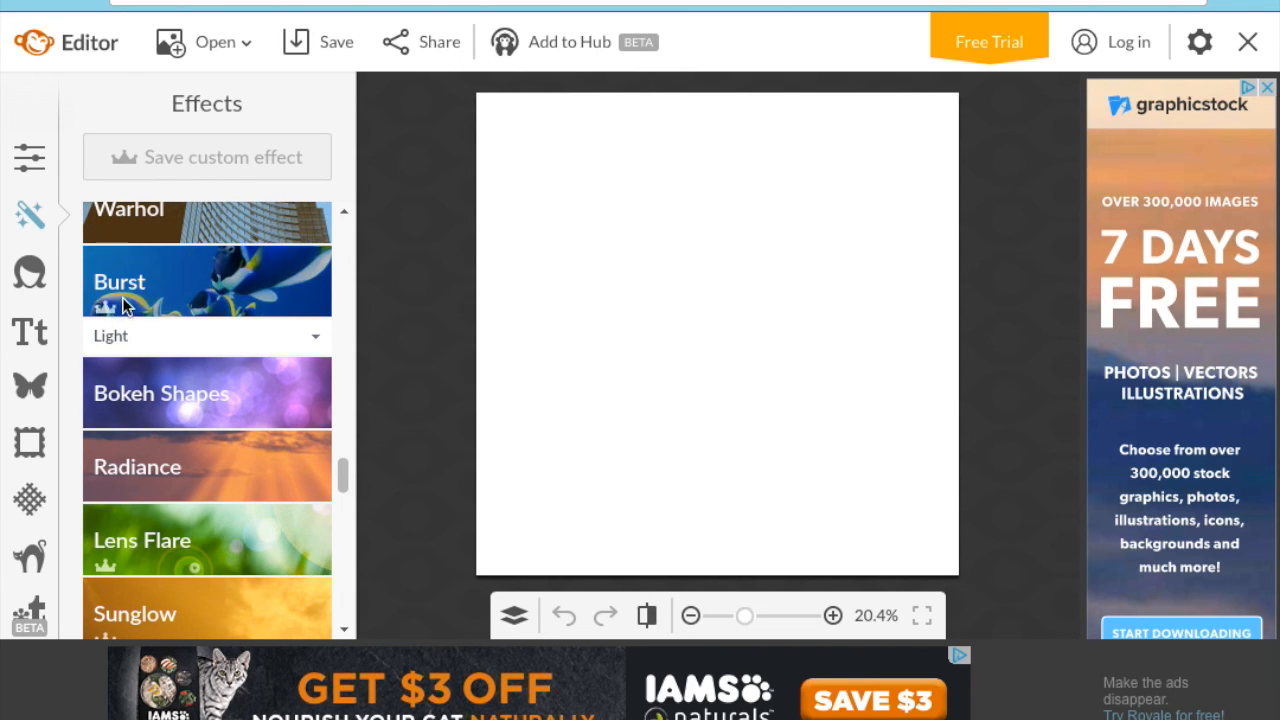
# - Preview Burst, Dusk, Cross Process and Orton effects, discarding each, then show the Text panel
pyautogui.moveTo(337, 471); pyautogui.dragTo(343, 457)
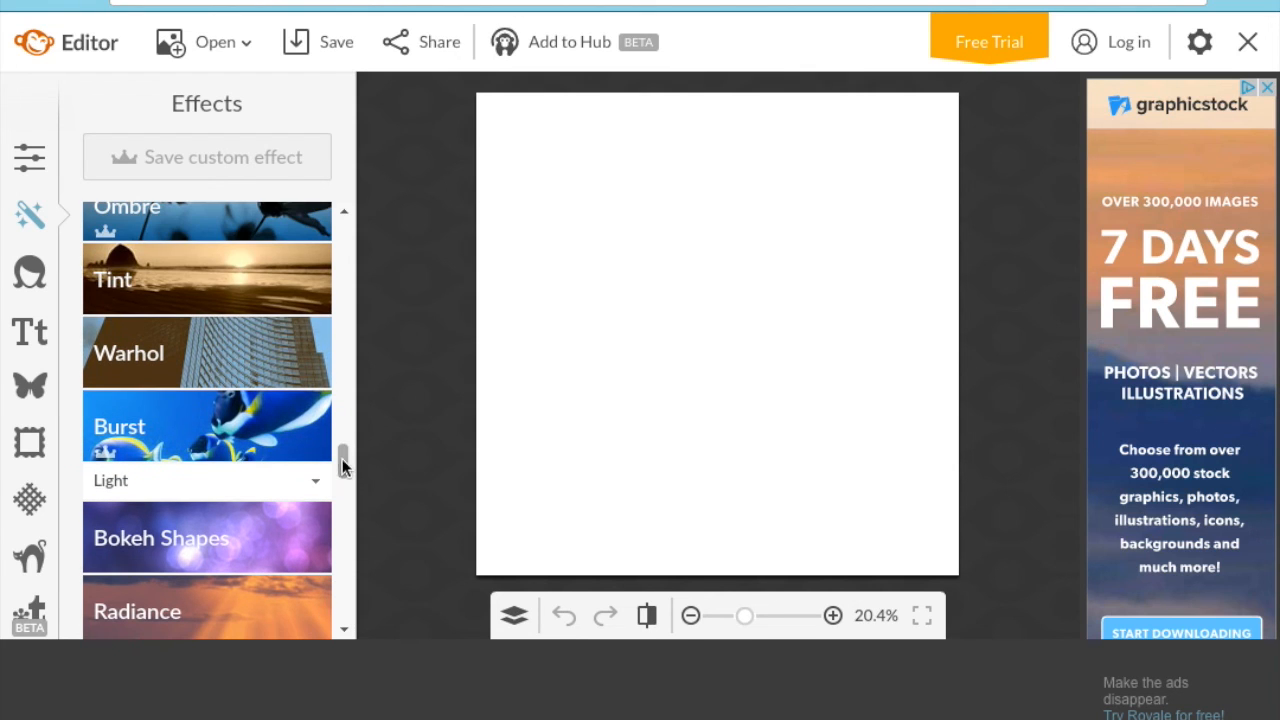
pyautogui.click(173, 447)
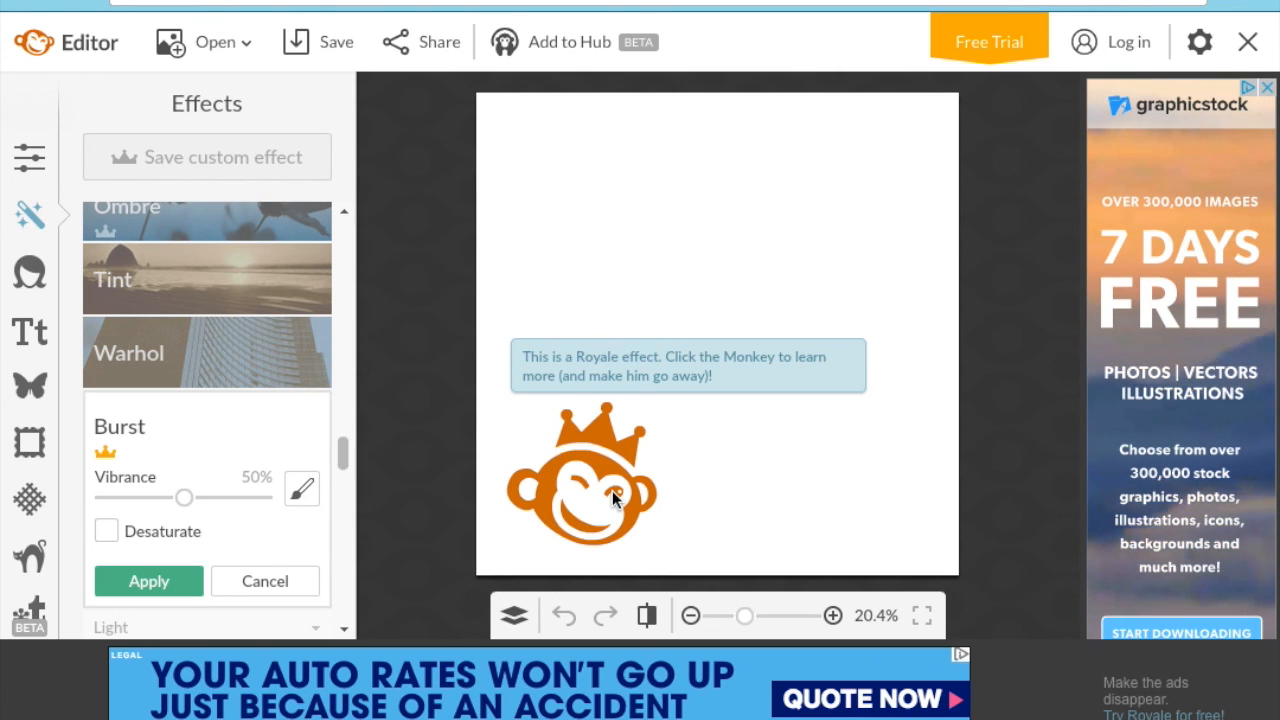
pyautogui.click(286, 583)
pyautogui.moveTo(346, 455); pyautogui.dragTo(352, 210)
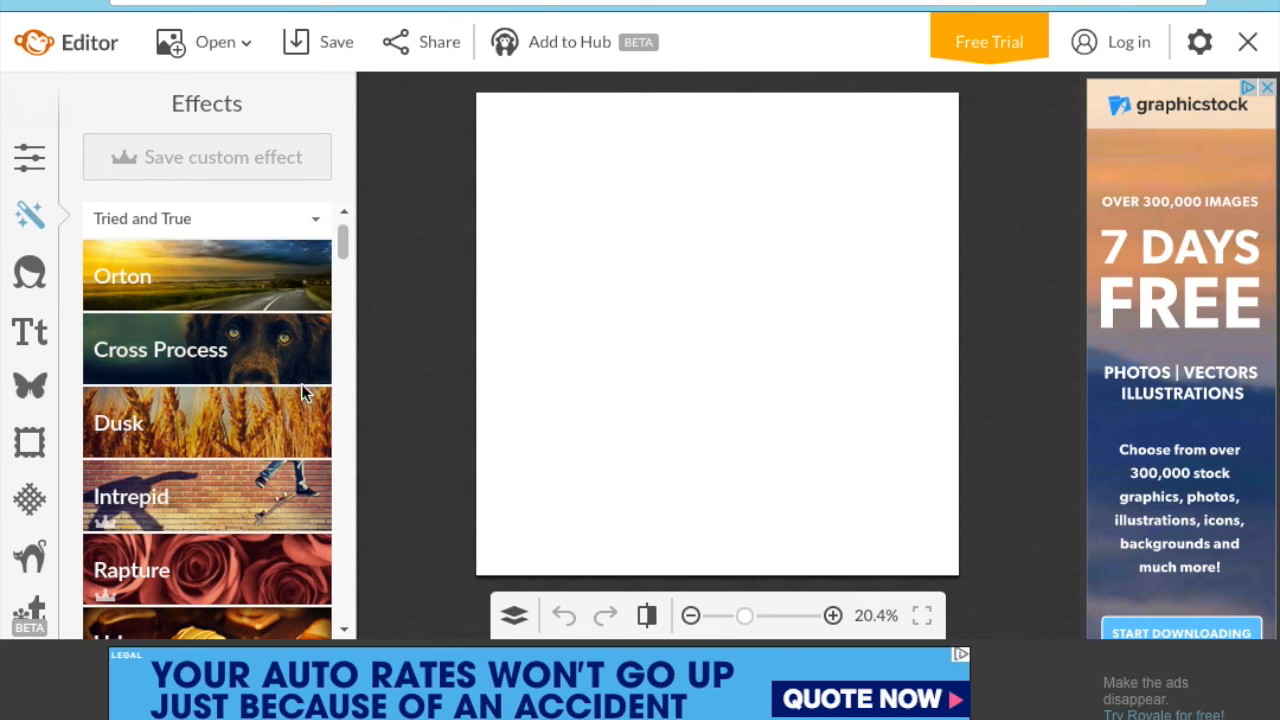
pyautogui.click(301, 411)
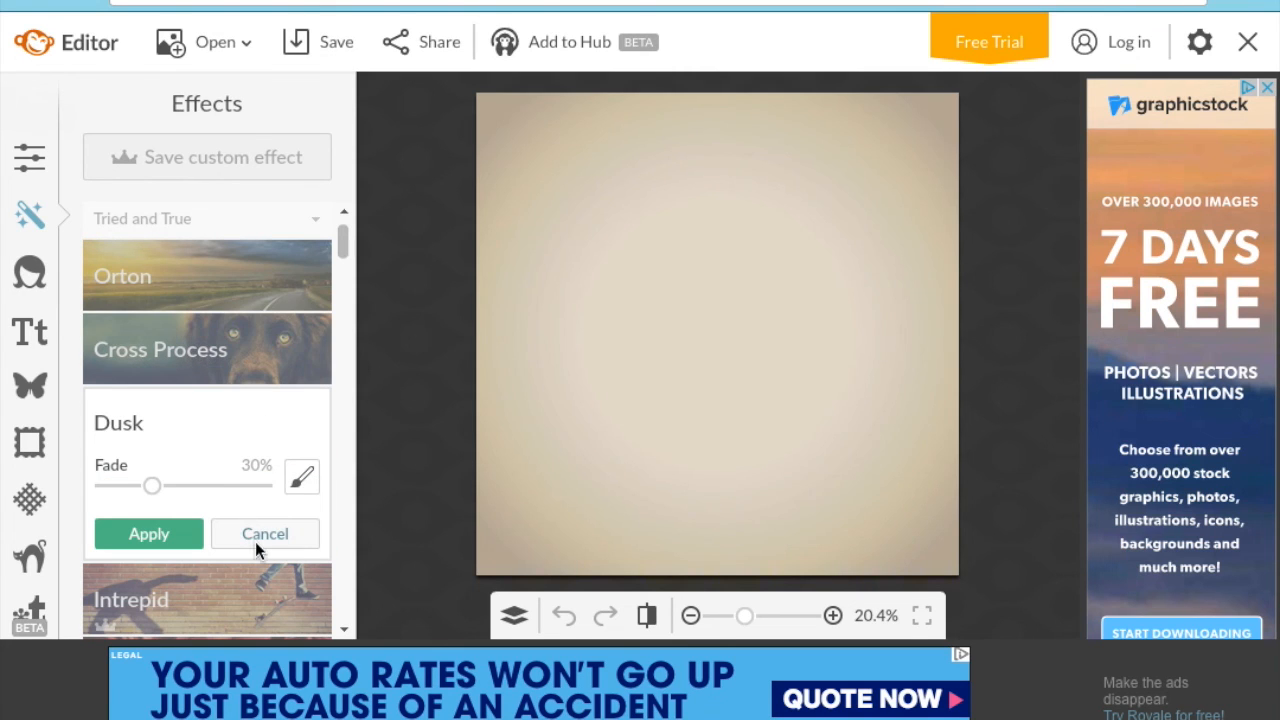
pyautogui.click(281, 342)
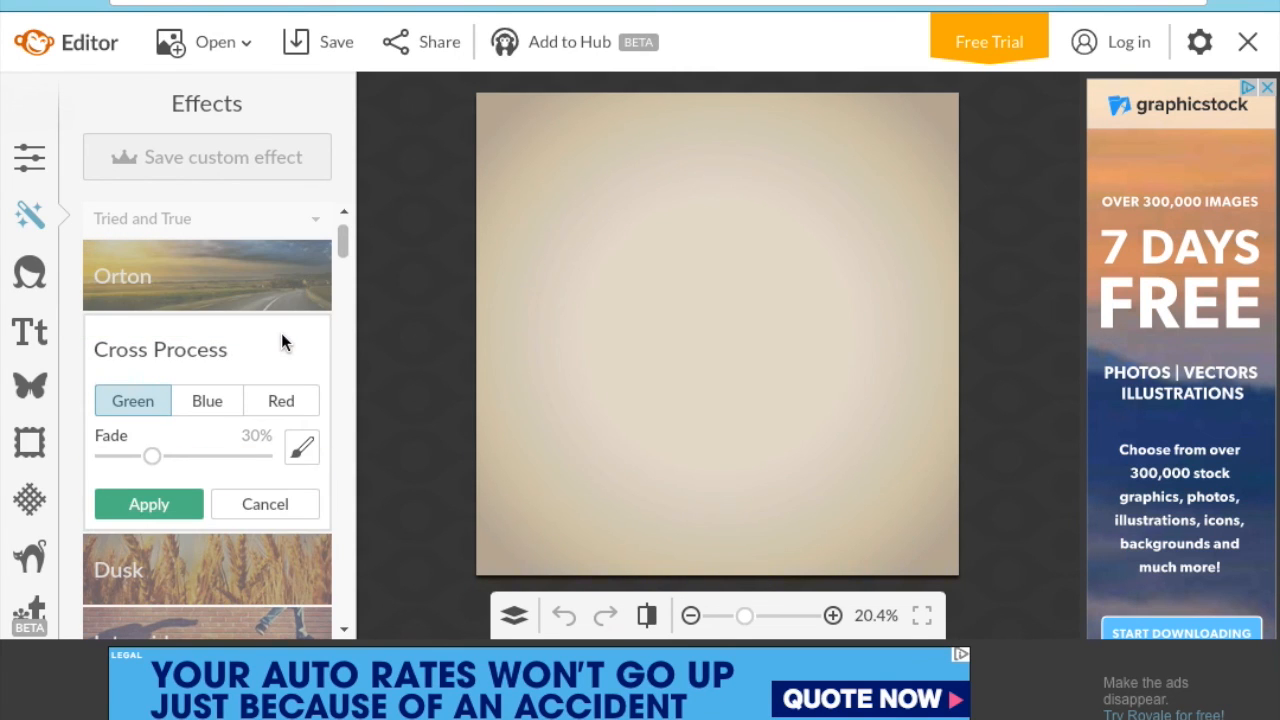
pyautogui.click(261, 276)
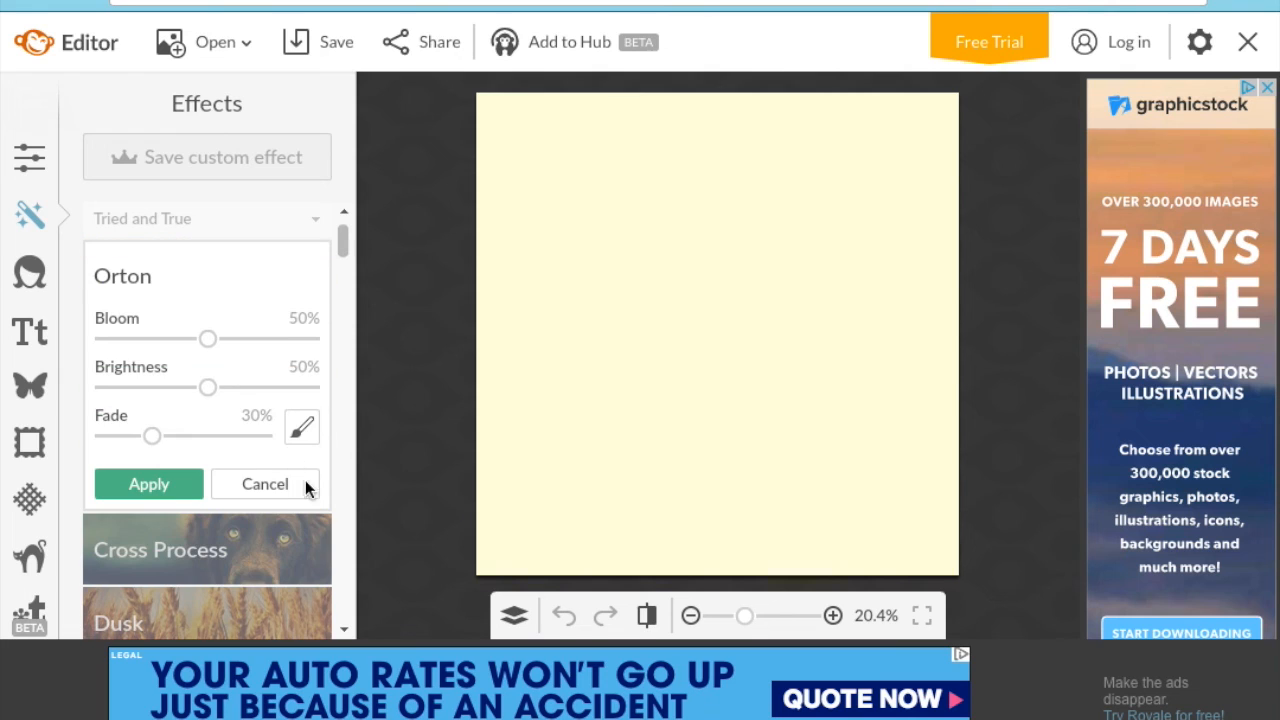
pyautogui.click(292, 484)
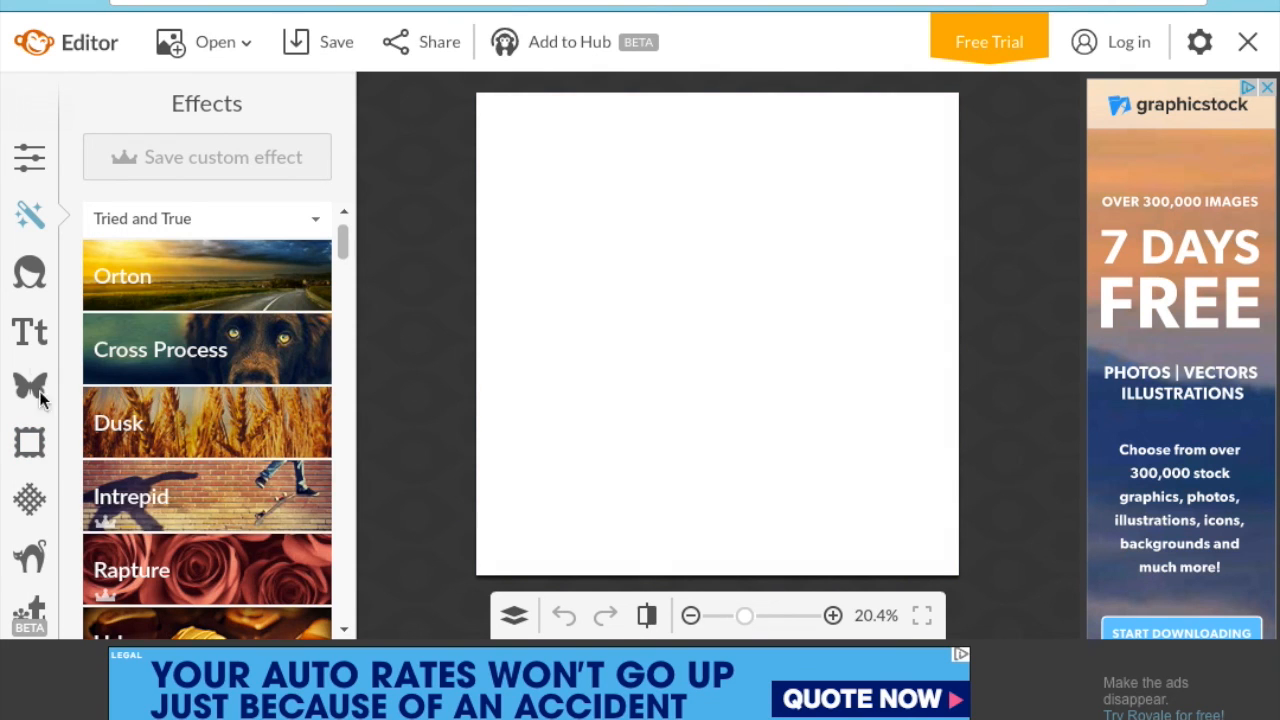
pyautogui.click(30, 335)
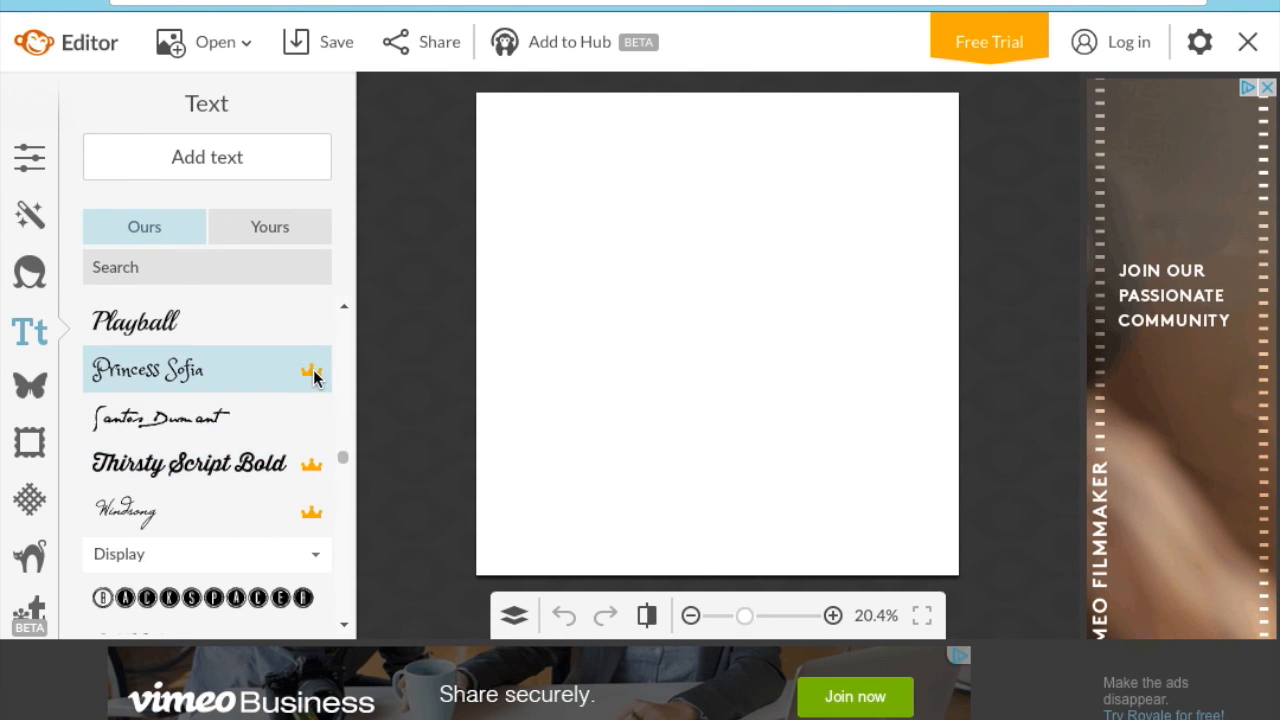
# - Choose Hoefler Text from your own fonts, then bring up the Overlays banner collection
pyautogui.moveTo(312, 376)
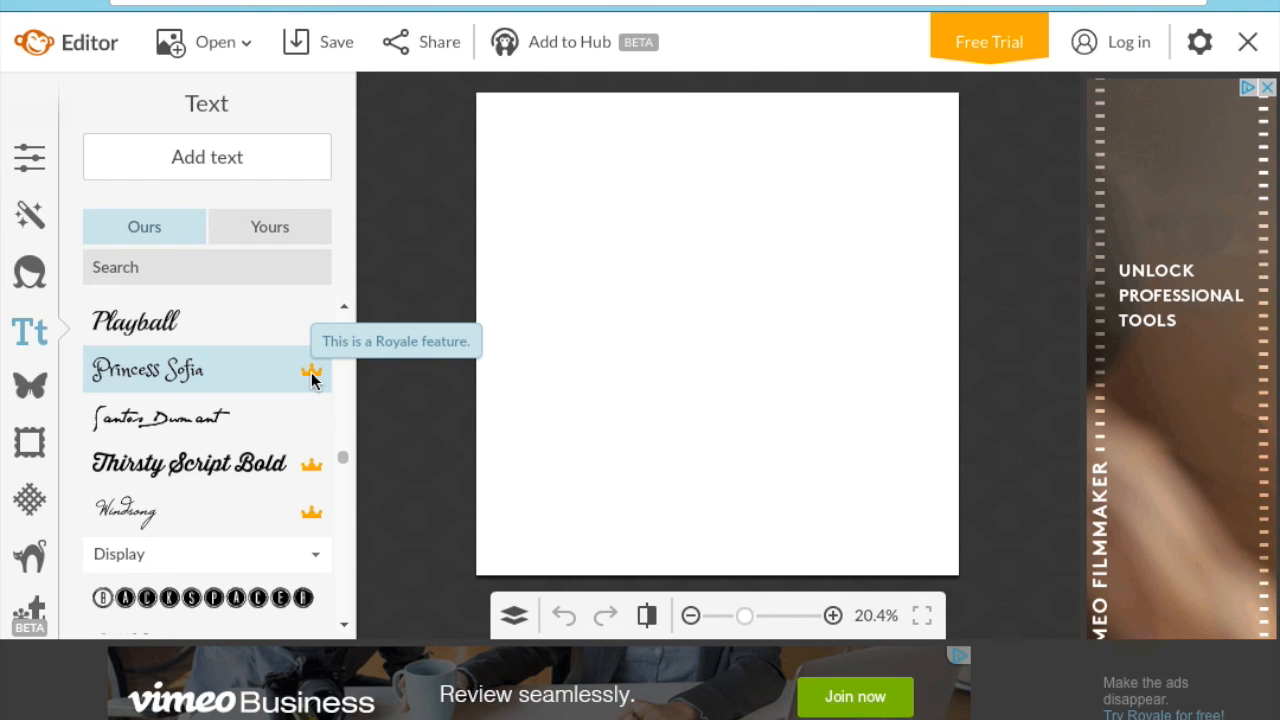
pyautogui.click(267, 233)
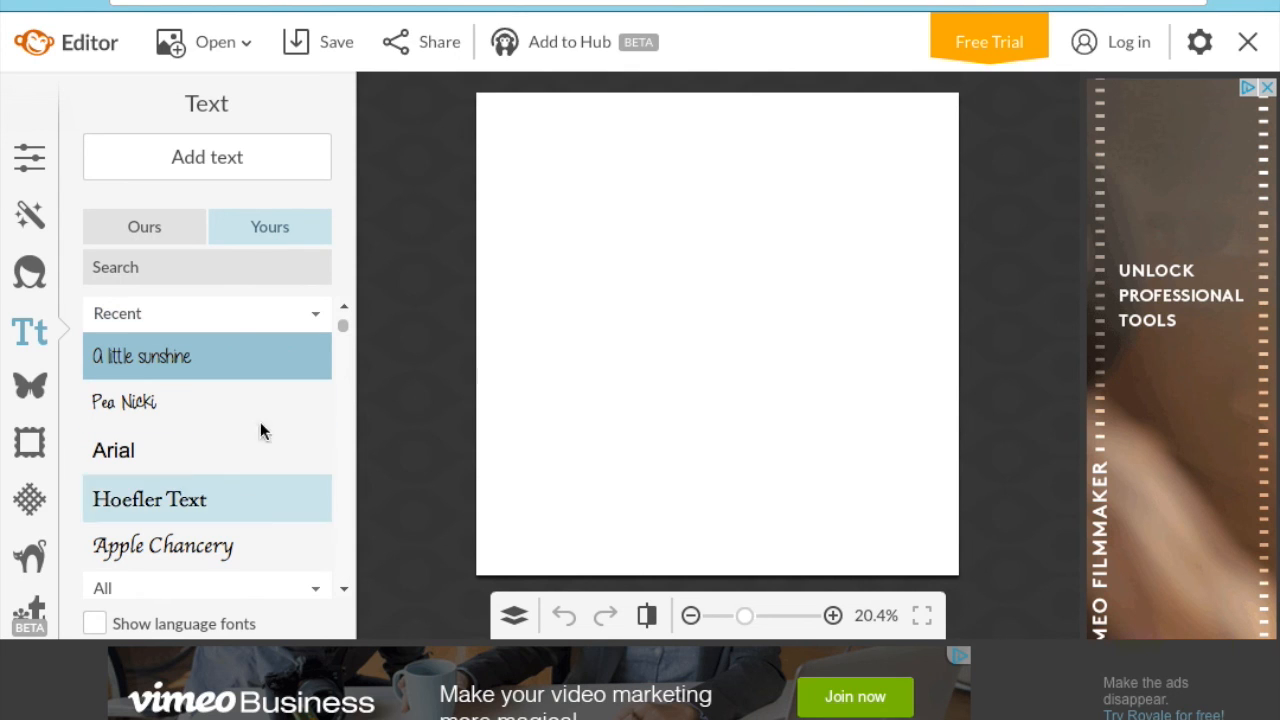
pyautogui.moveTo(342, 330); pyautogui.dragTo(343, 329)
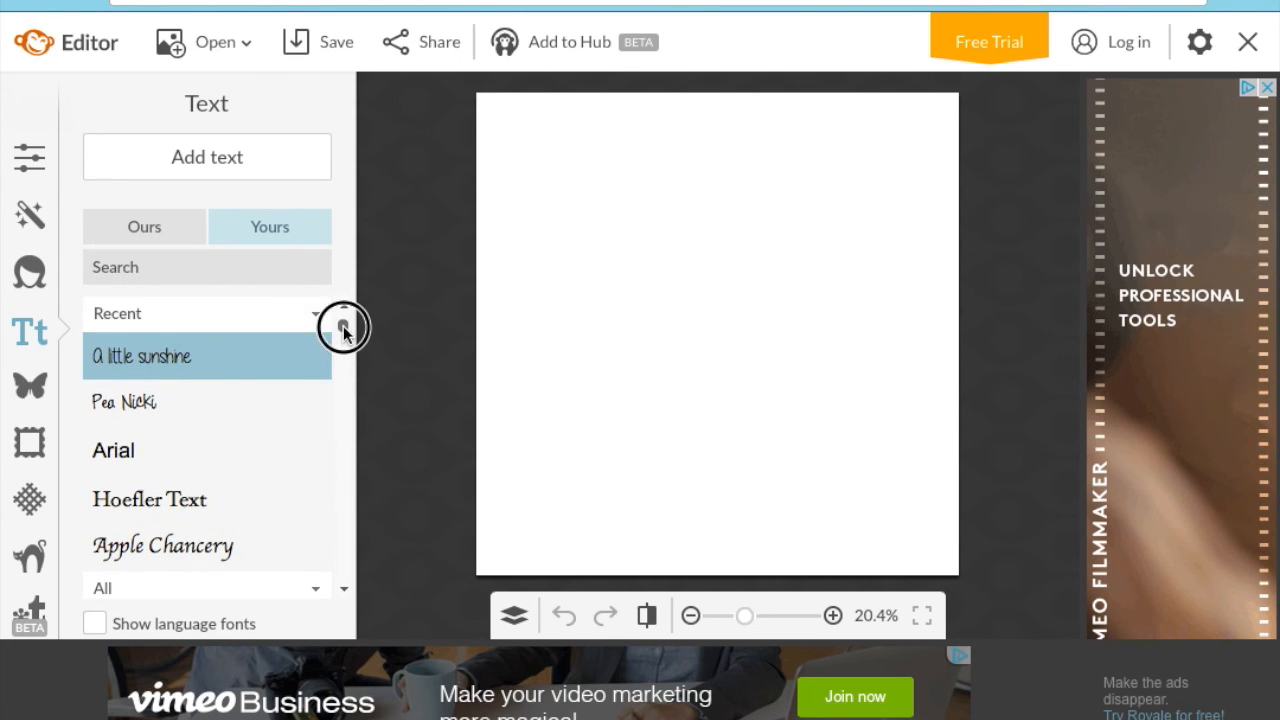
pyautogui.click(239, 524)
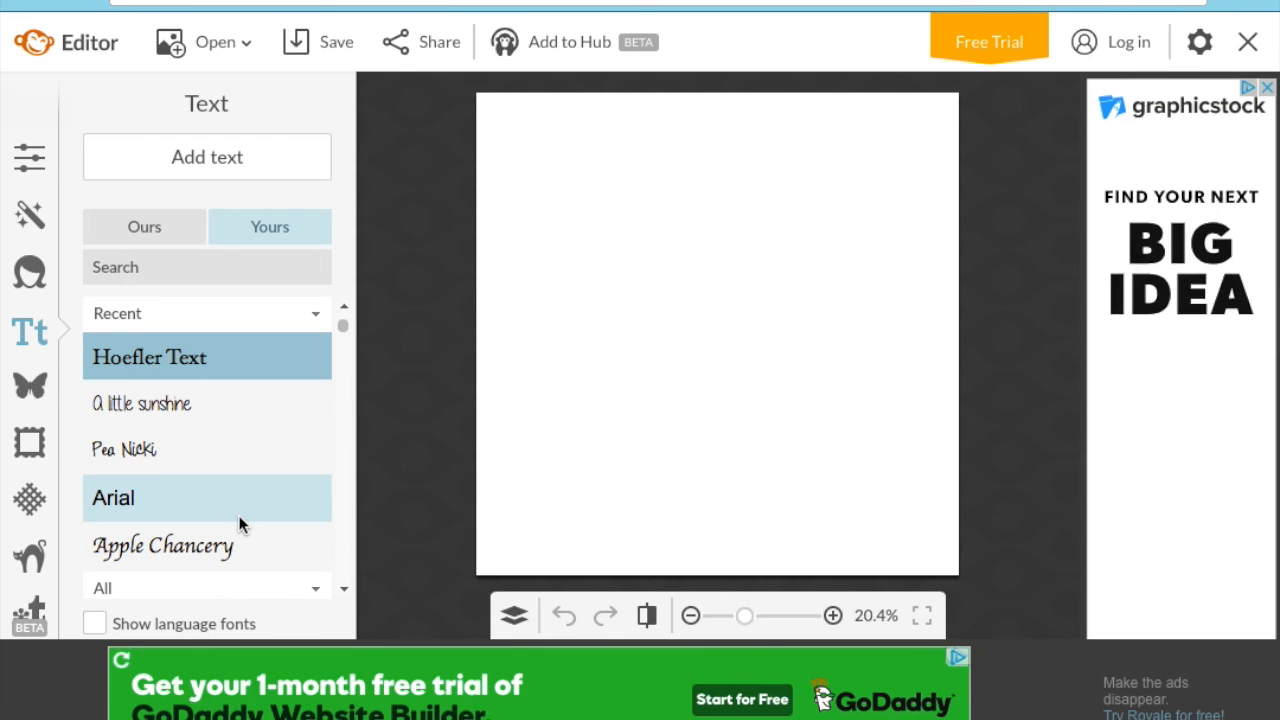
pyautogui.click(341, 330)
pyautogui.moveTo(341, 330); pyautogui.dragTo(343, 345)
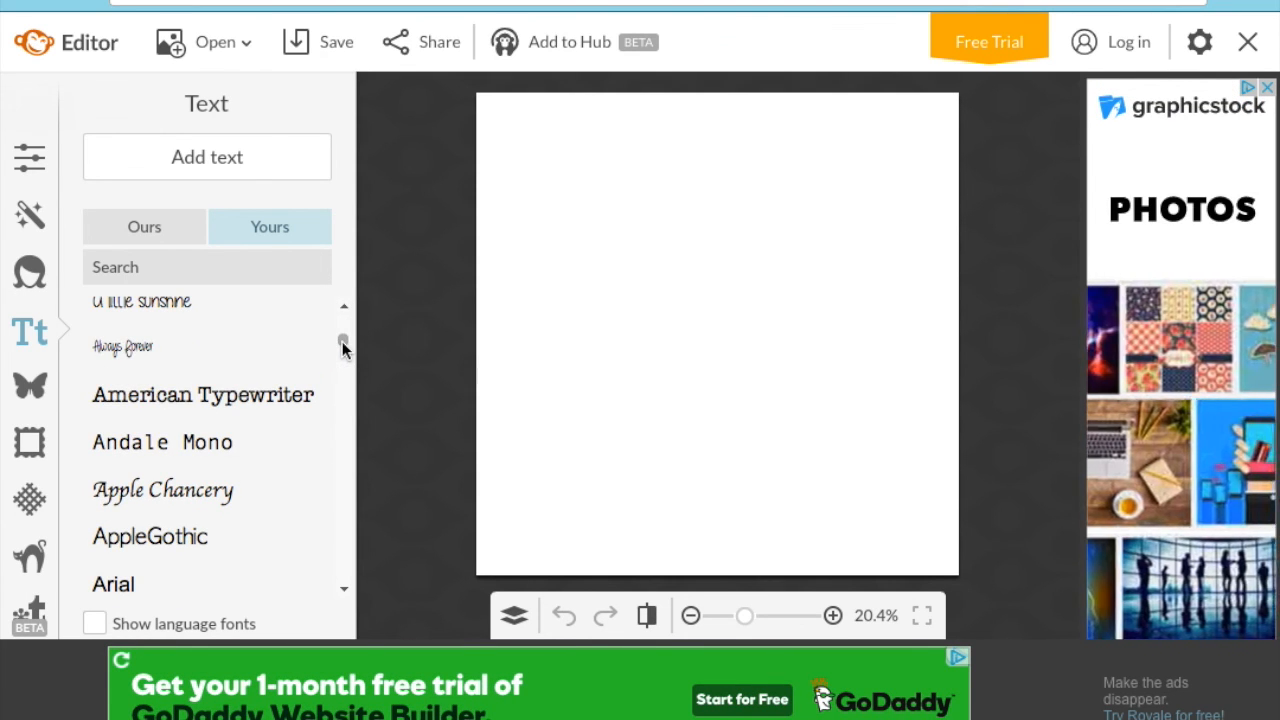
pyautogui.click(32, 390)
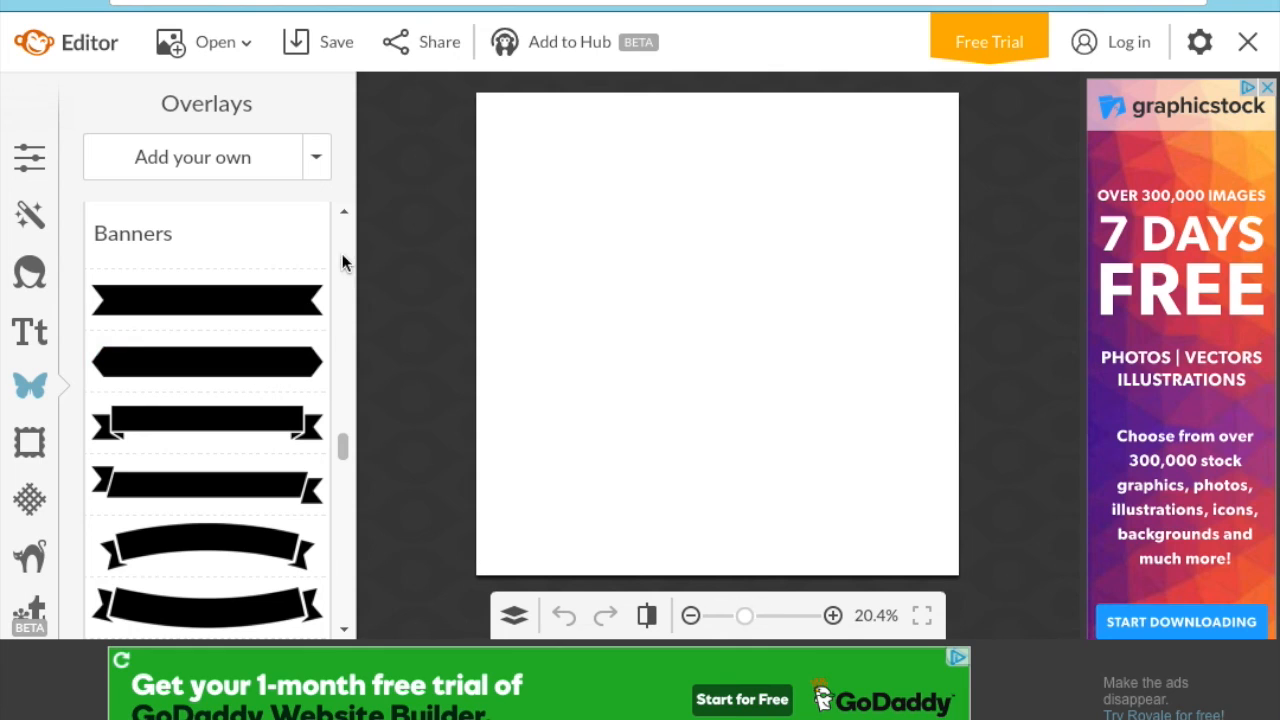
# - Browse the Baby, Wedding and Arrows overlay categories, then try a premium Royale arrow
pyautogui.moveTo(343, 446); pyautogui.dragTo(343, 217)
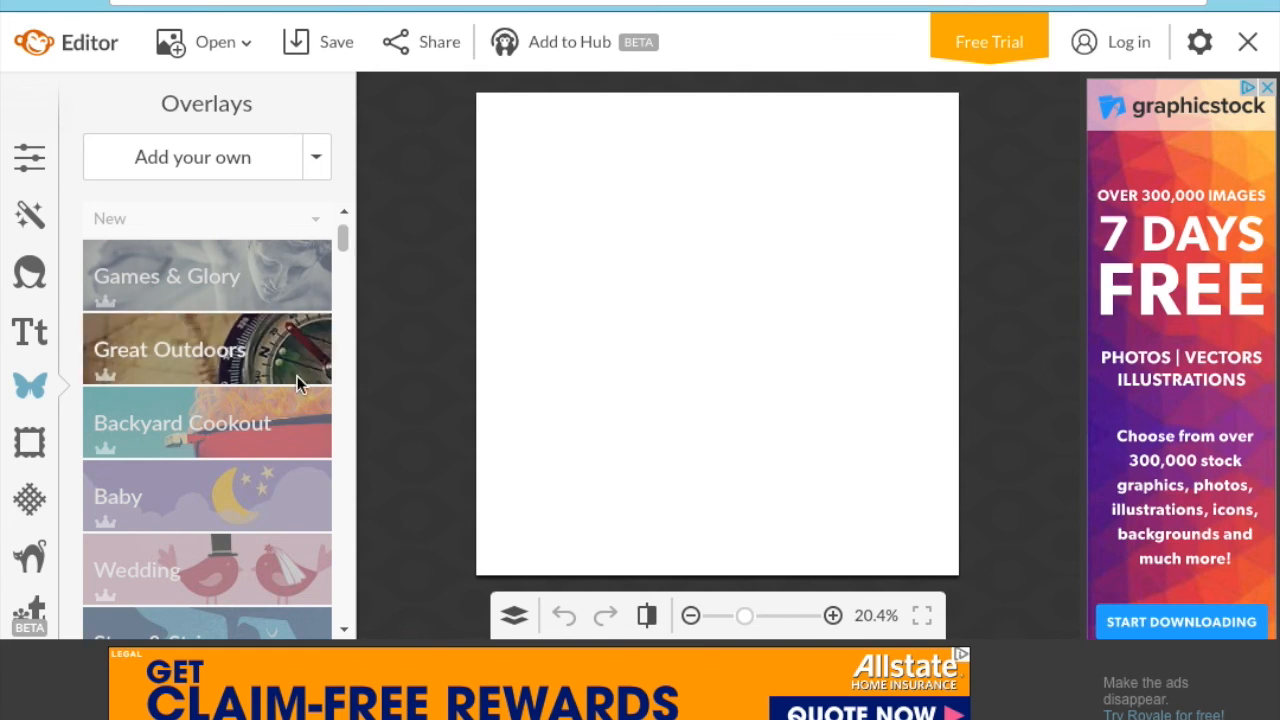
pyautogui.click(107, 525)
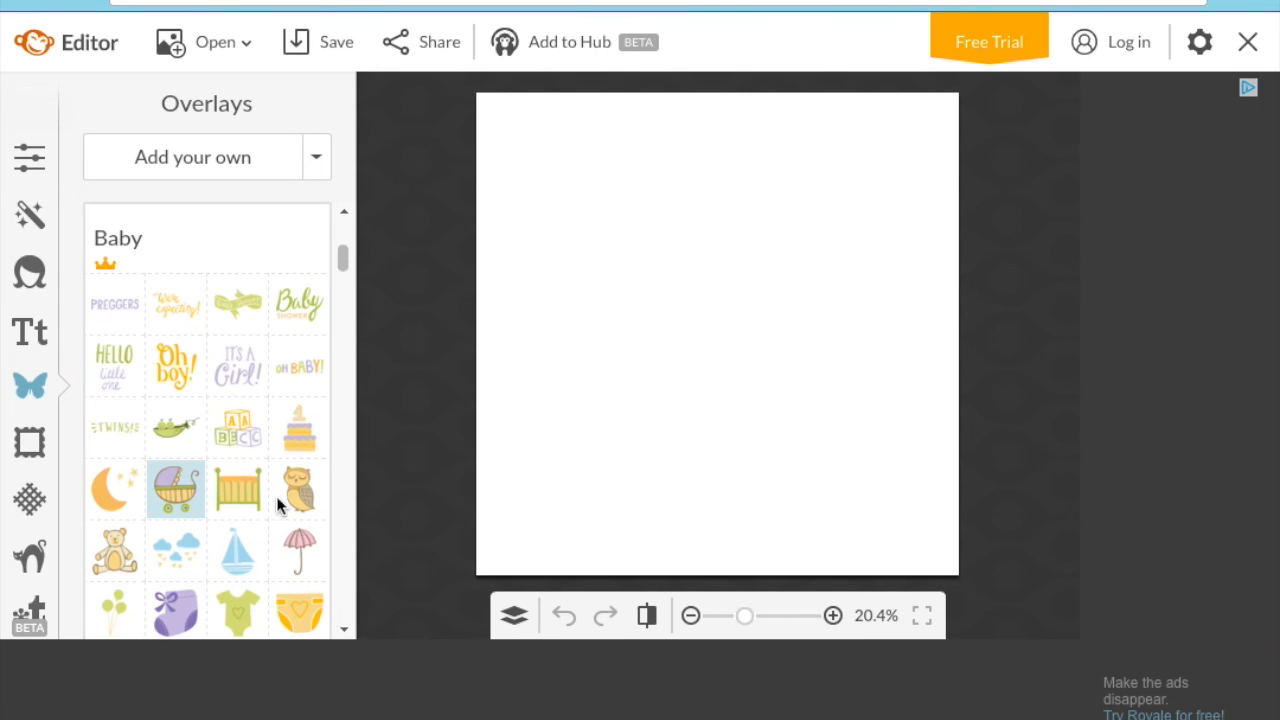
pyautogui.click(236, 250)
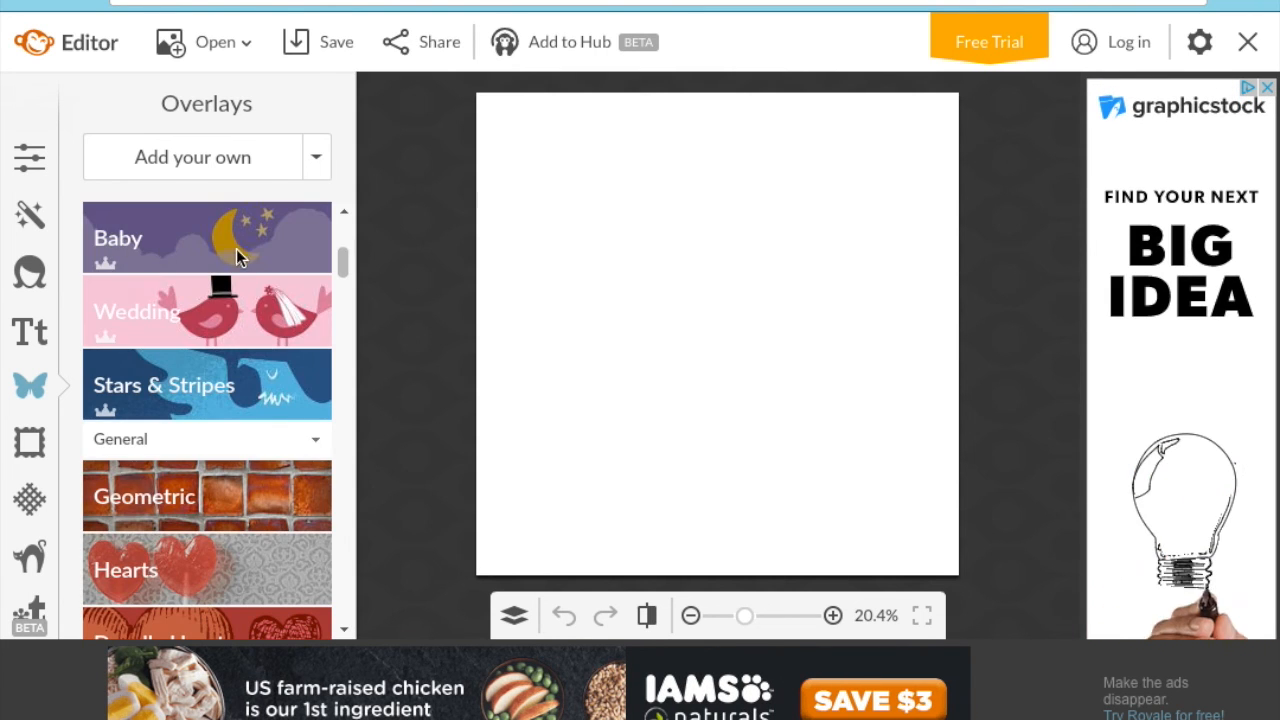
pyautogui.click(222, 335)
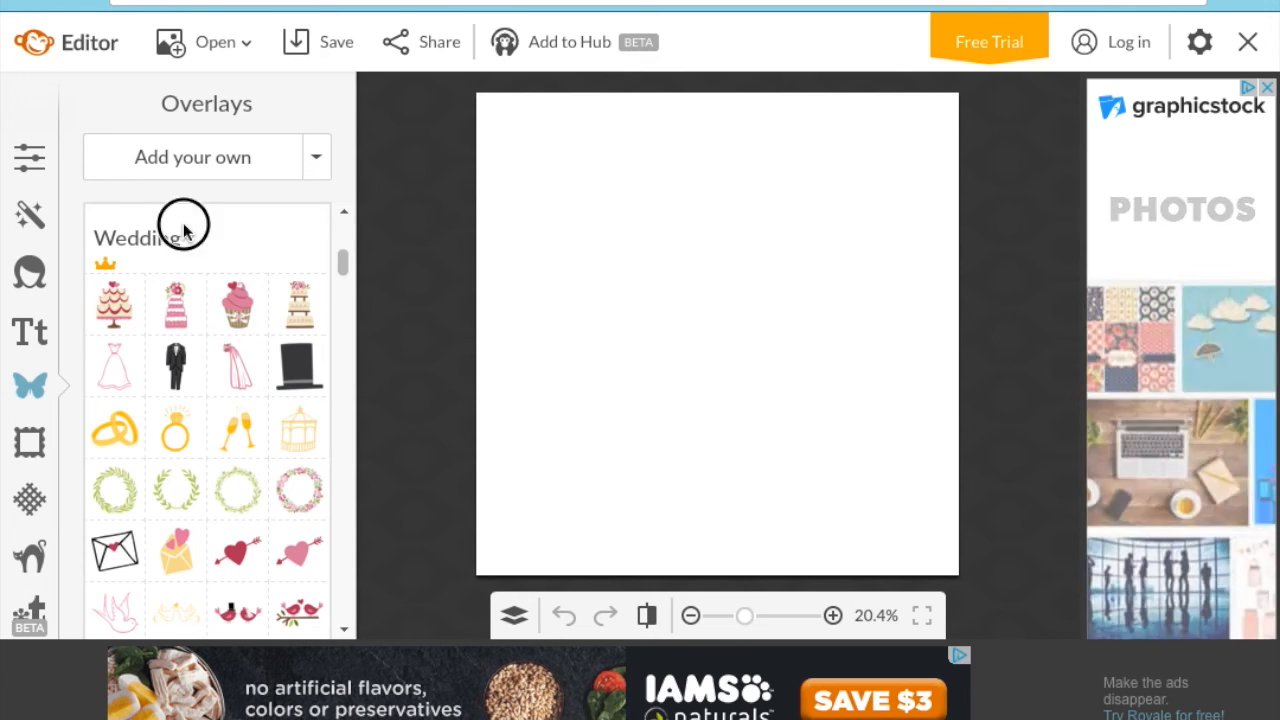
pyautogui.click(183, 225)
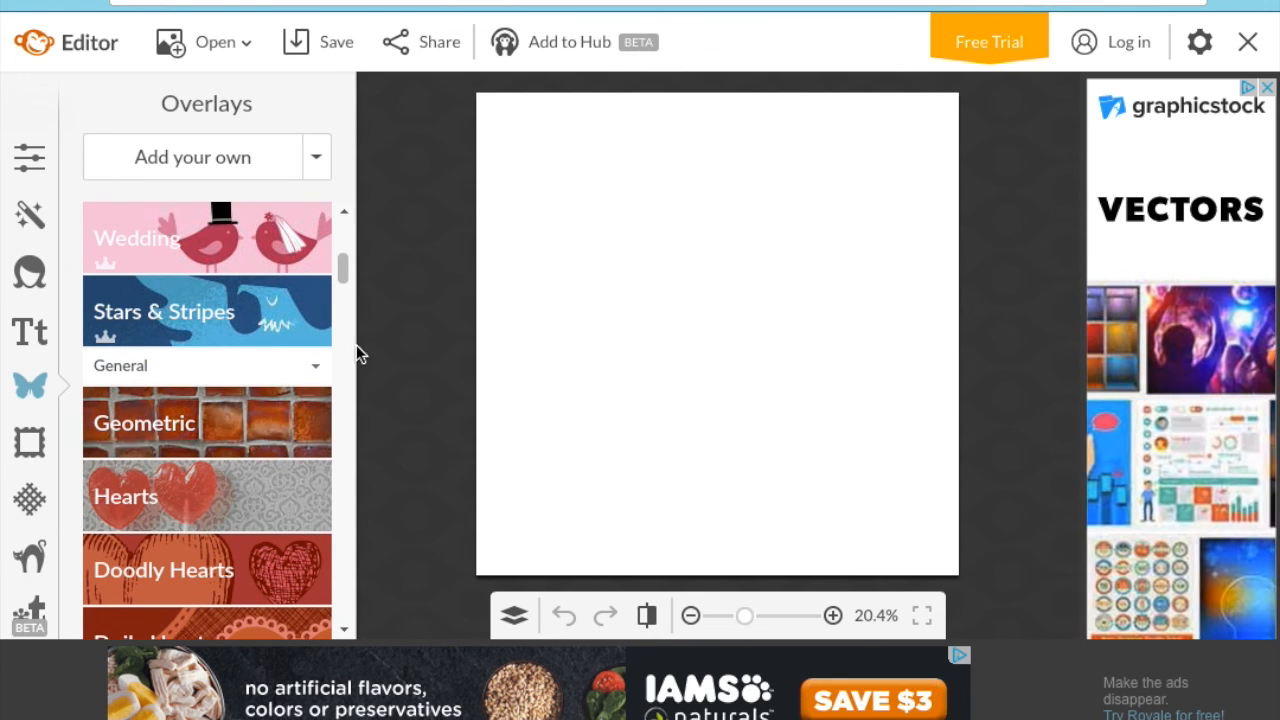
pyautogui.moveTo(341, 271); pyautogui.dragTo(345, 308)
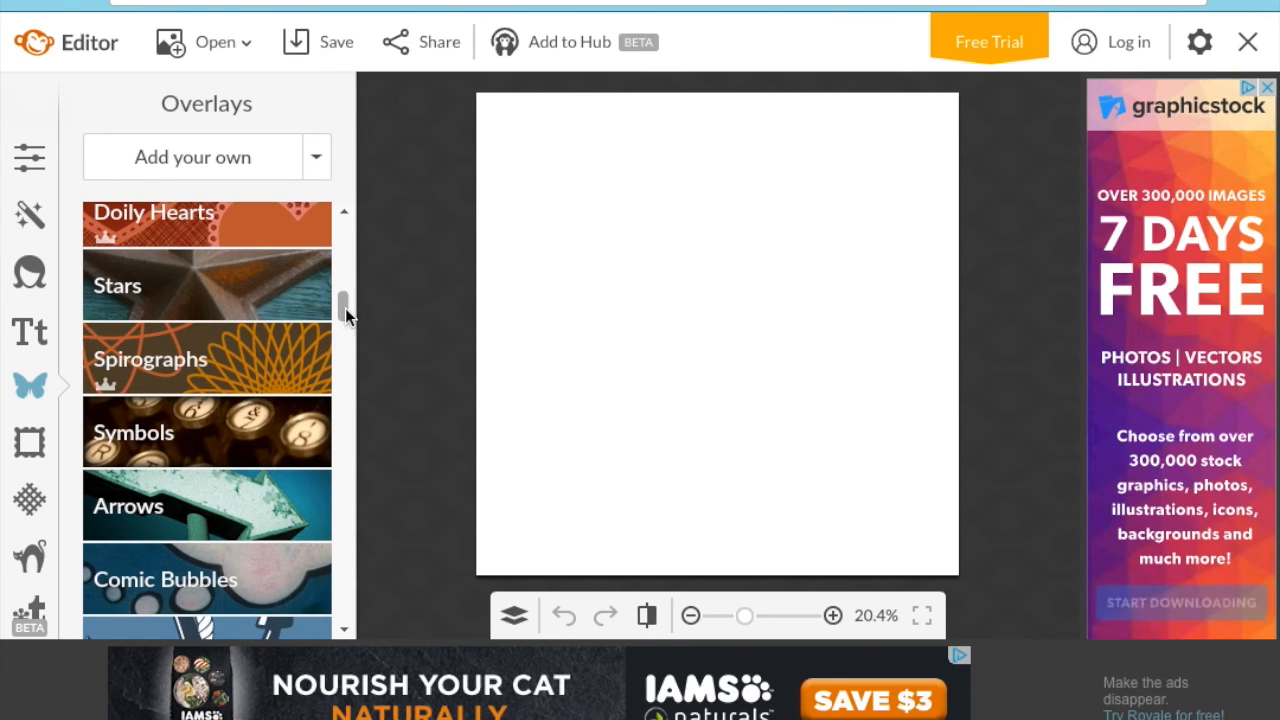
pyautogui.click(299, 475)
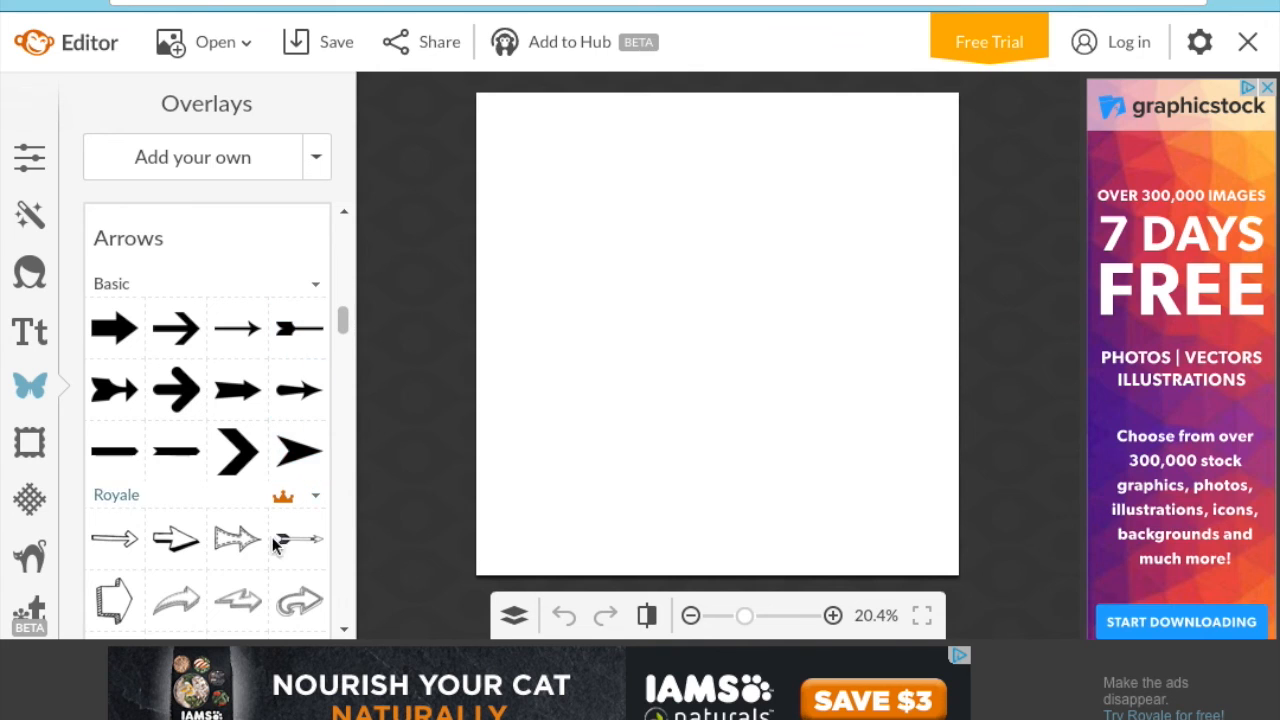
pyautogui.click(314, 283)
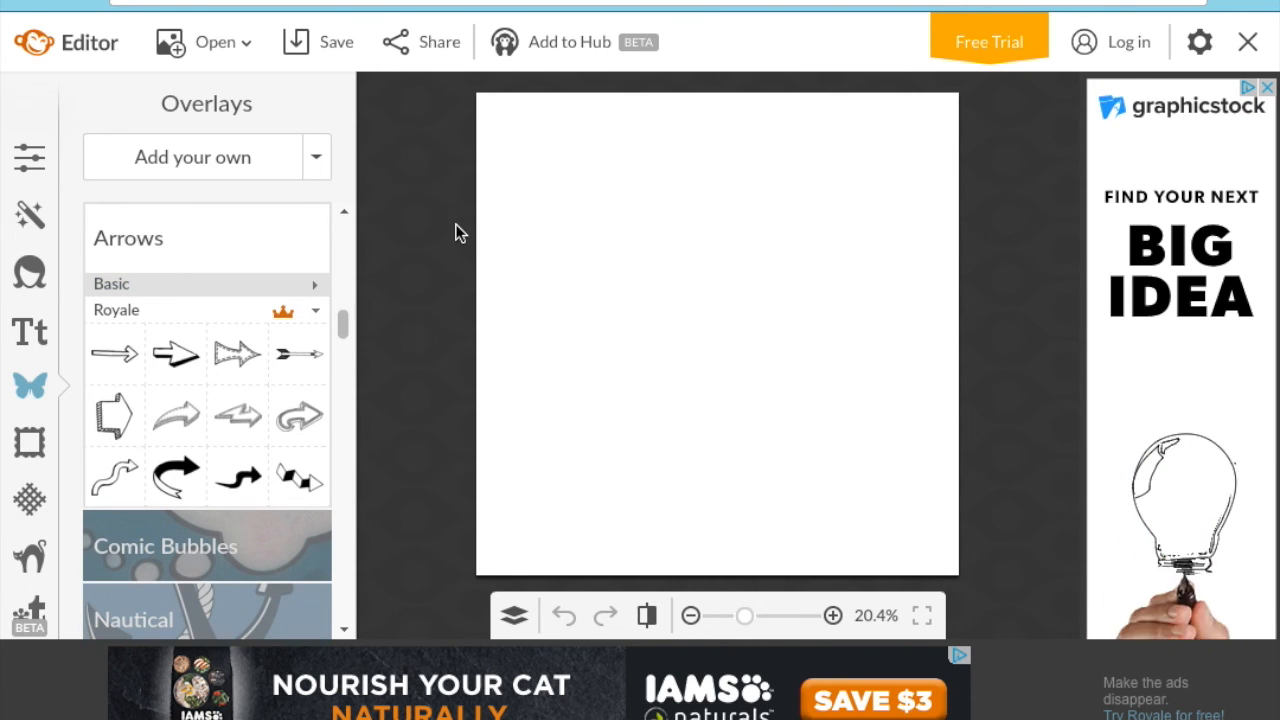
pyautogui.click(1113, 48)
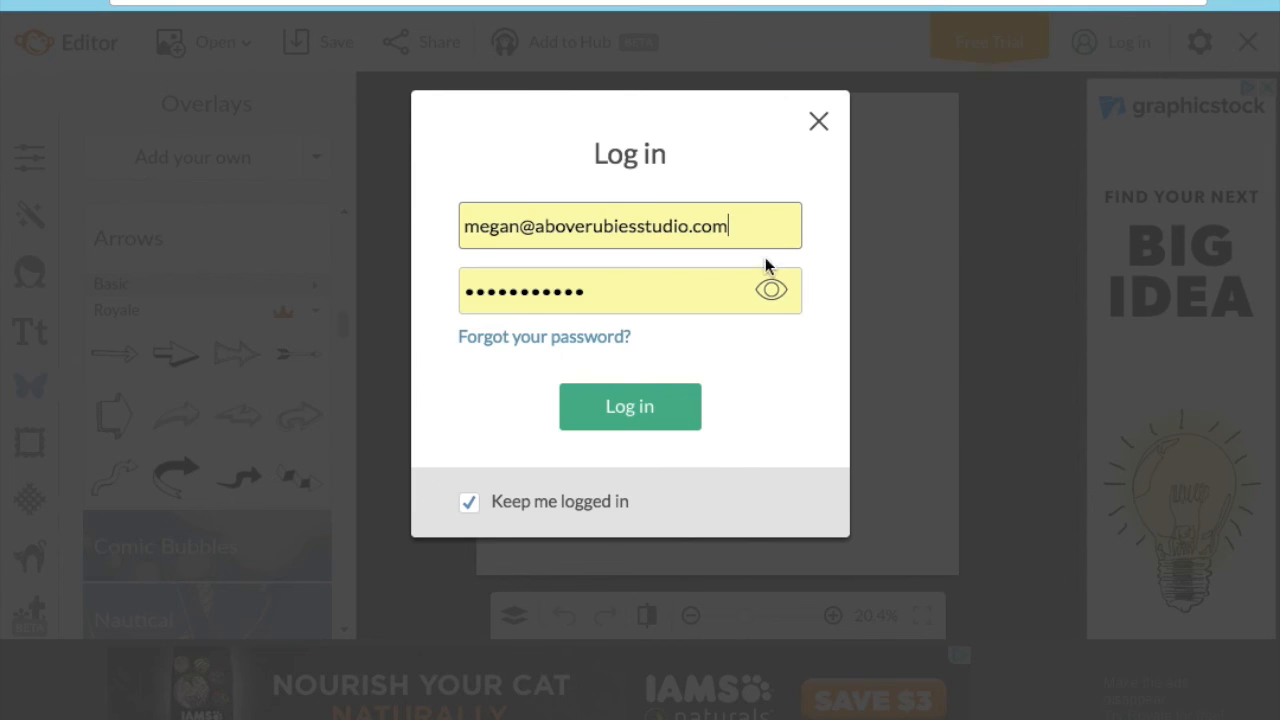
# - Log in with the saved account details and expand the Facial Hair overlays
pyautogui.click(652, 406)
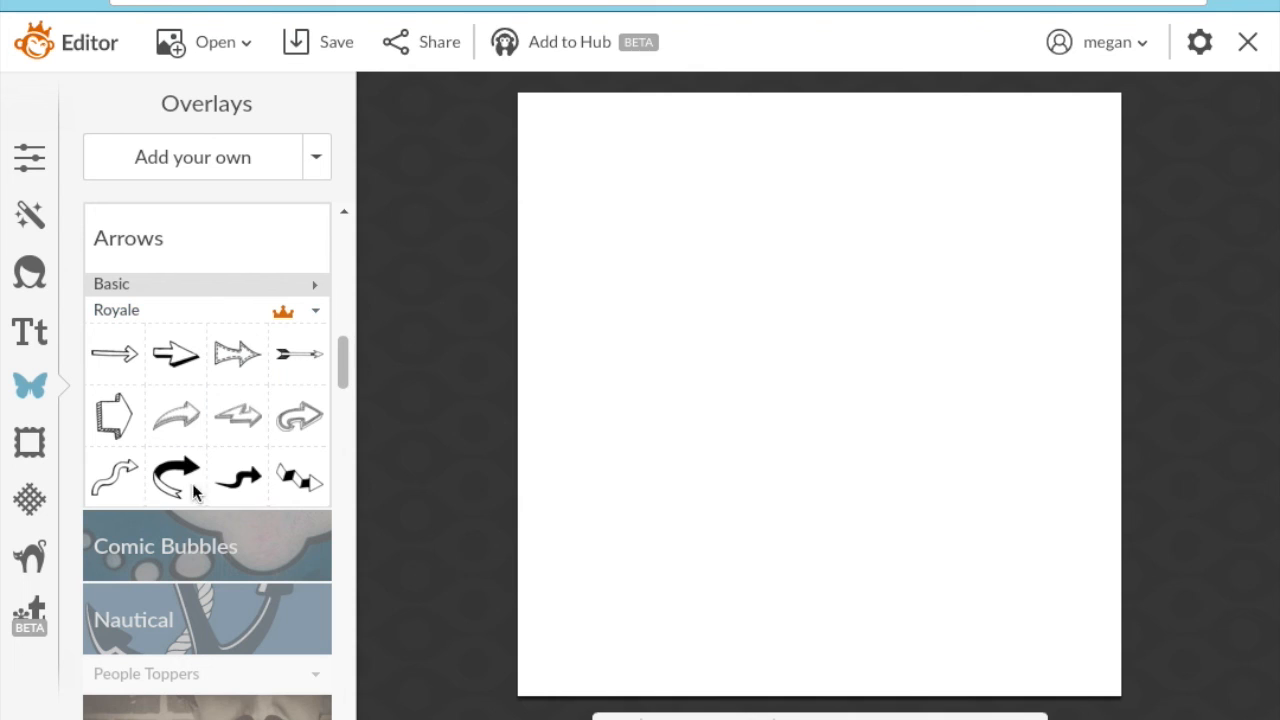
pyautogui.moveTo(341, 374); pyautogui.dragTo(352, 411)
pyautogui.click(310, 336)
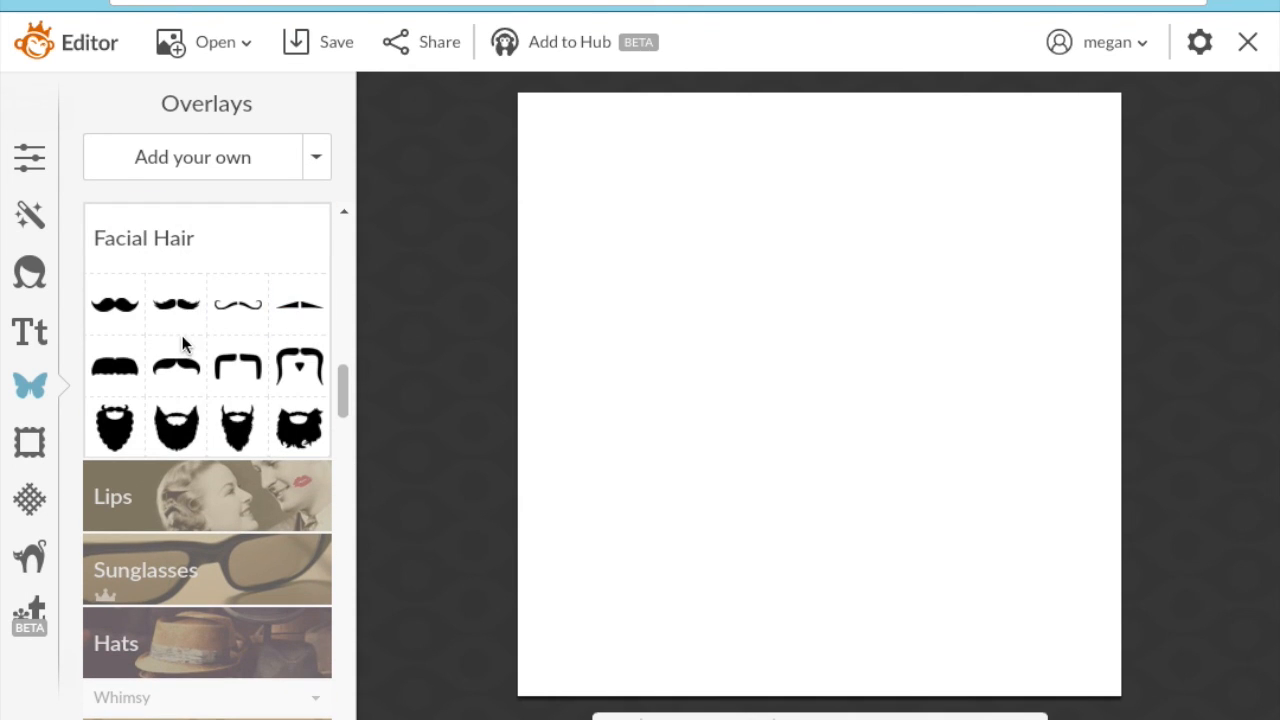
# - Add a mustache overlay, enlarge it and centre it on the canvas
pyautogui.click(125, 317)
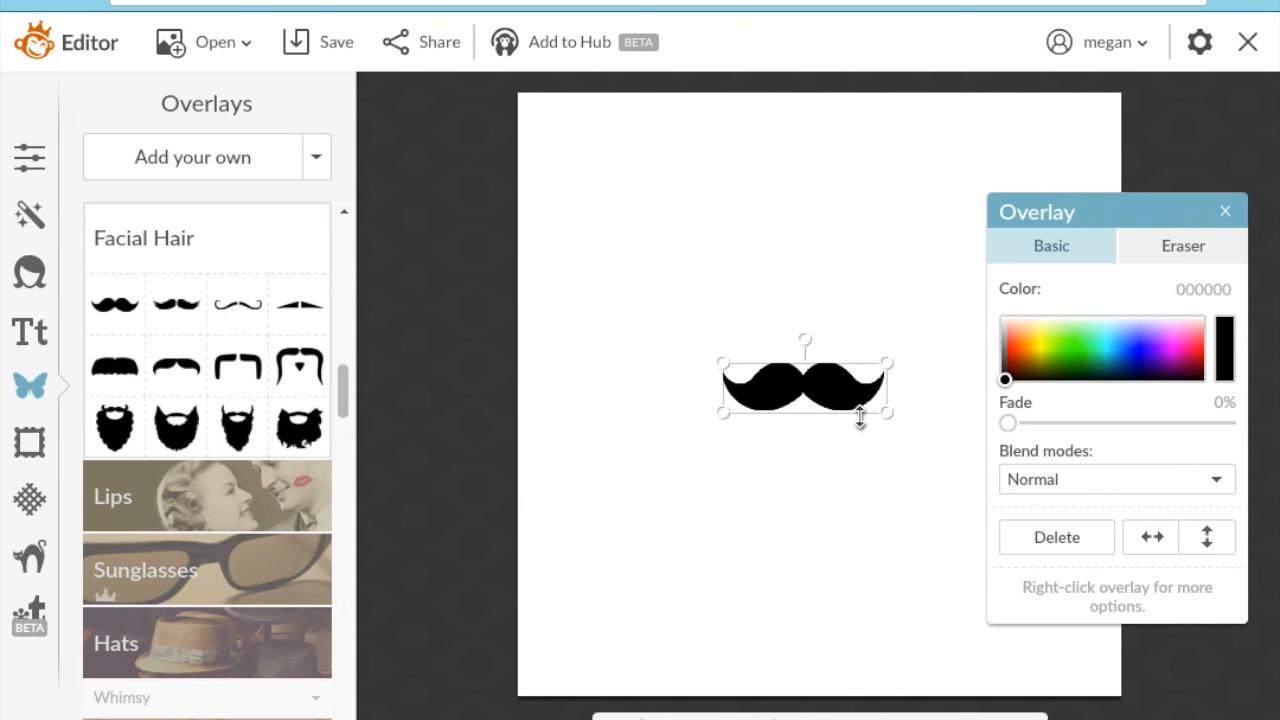
pyautogui.moveTo(890, 412); pyautogui.dragTo(1040, 588)
pyautogui.moveTo(926, 448); pyautogui.dragTo(995, 505)
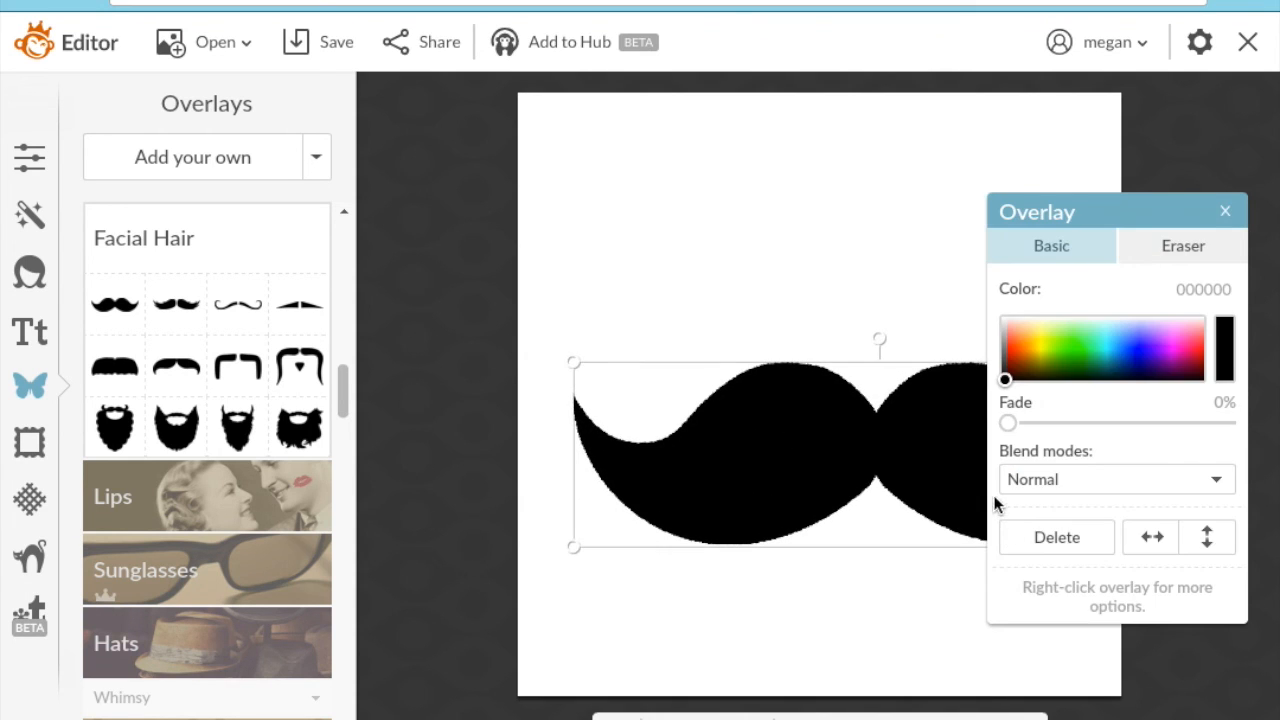
pyautogui.moveTo(578, 361); pyautogui.dragTo(623, 397)
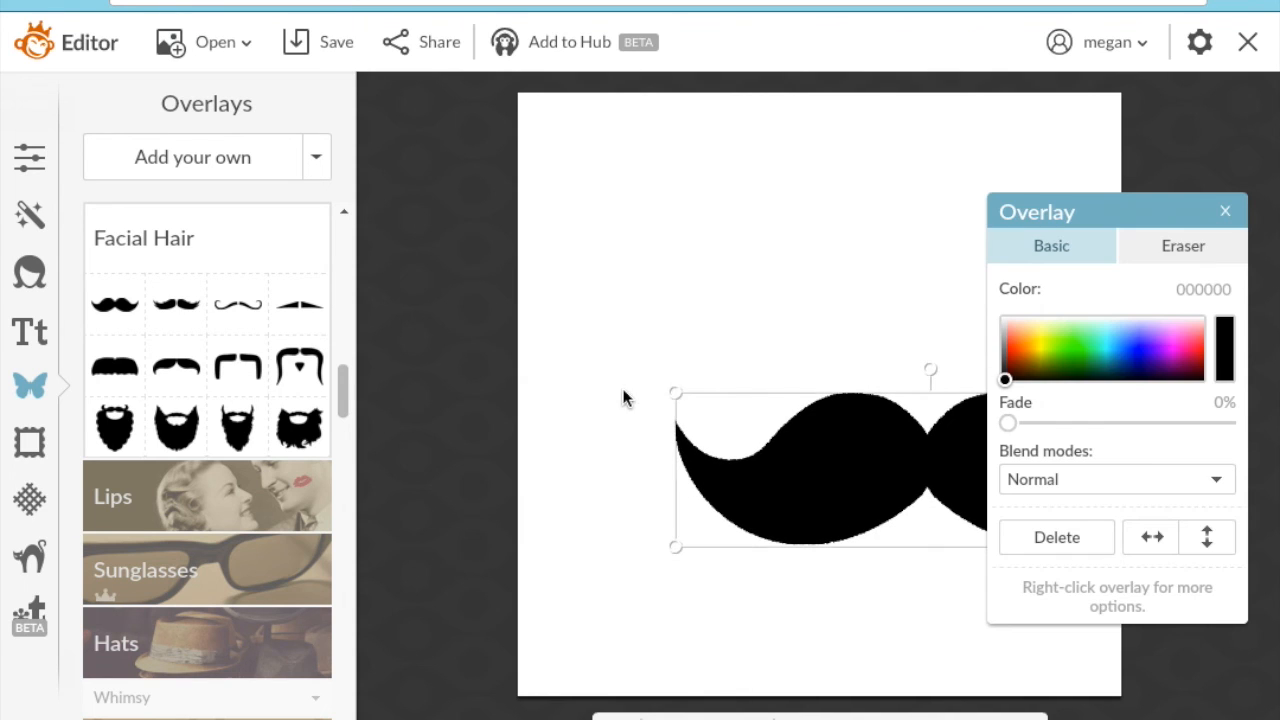
pyautogui.moveTo(889, 446); pyautogui.dragTo(821, 373)
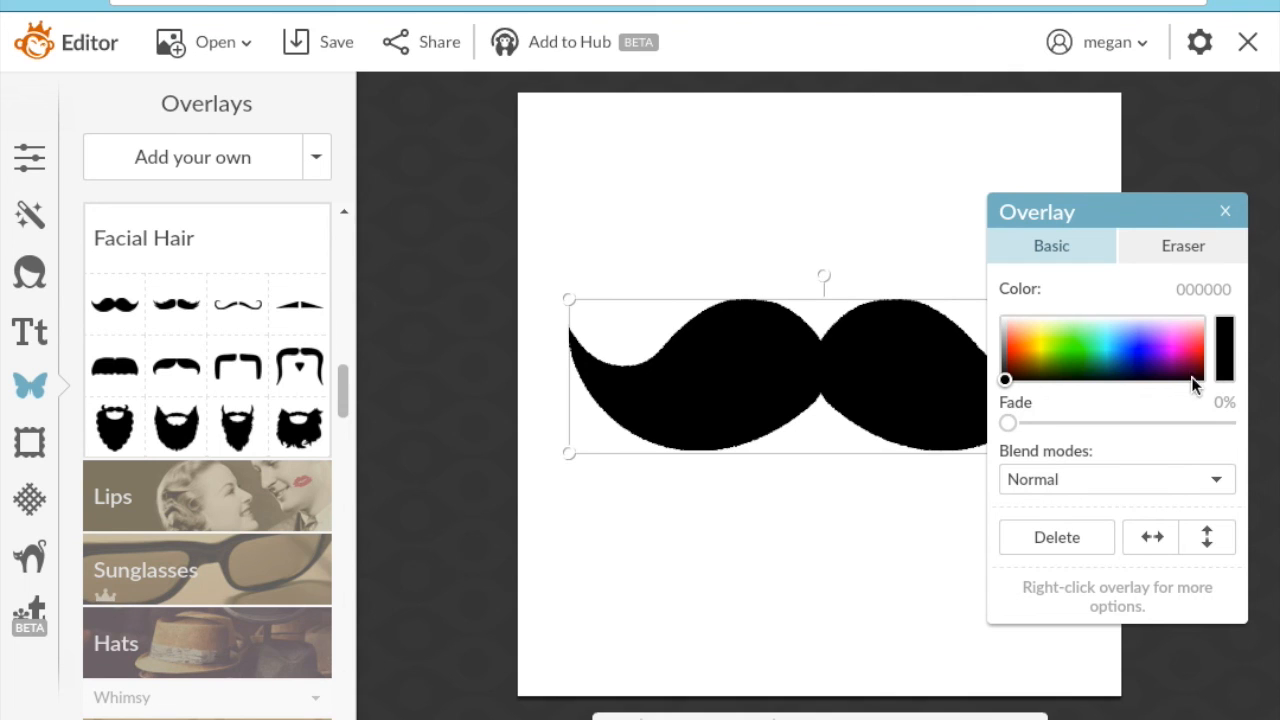
# - Try navy, blue shades, Fade and blend modes on the mustache, settling on brown with Normal blend
pyautogui.click(1117, 368)
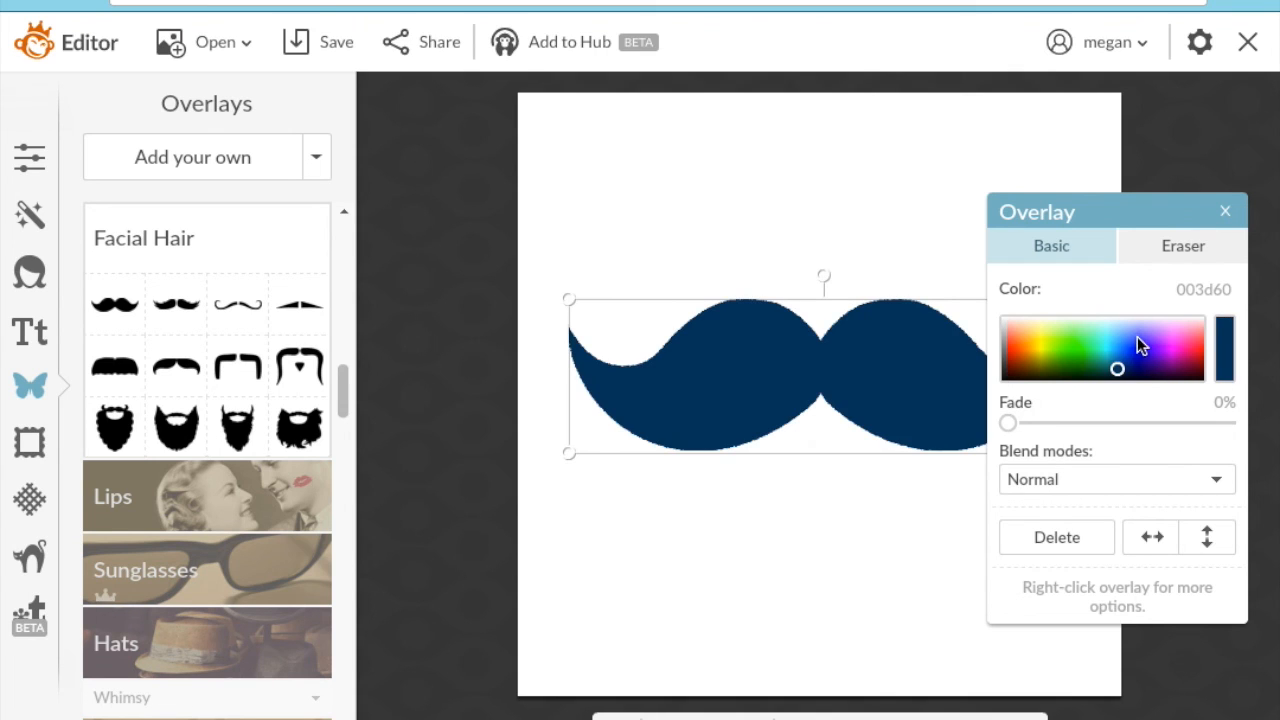
pyautogui.moveTo(1129, 336)
pyautogui.mouseDown()
pyautogui.moveTo(1104, 336)
pyautogui.moveTo(1123, 366)
pyautogui.moveTo(1188, 372)
pyautogui.mouseUp()
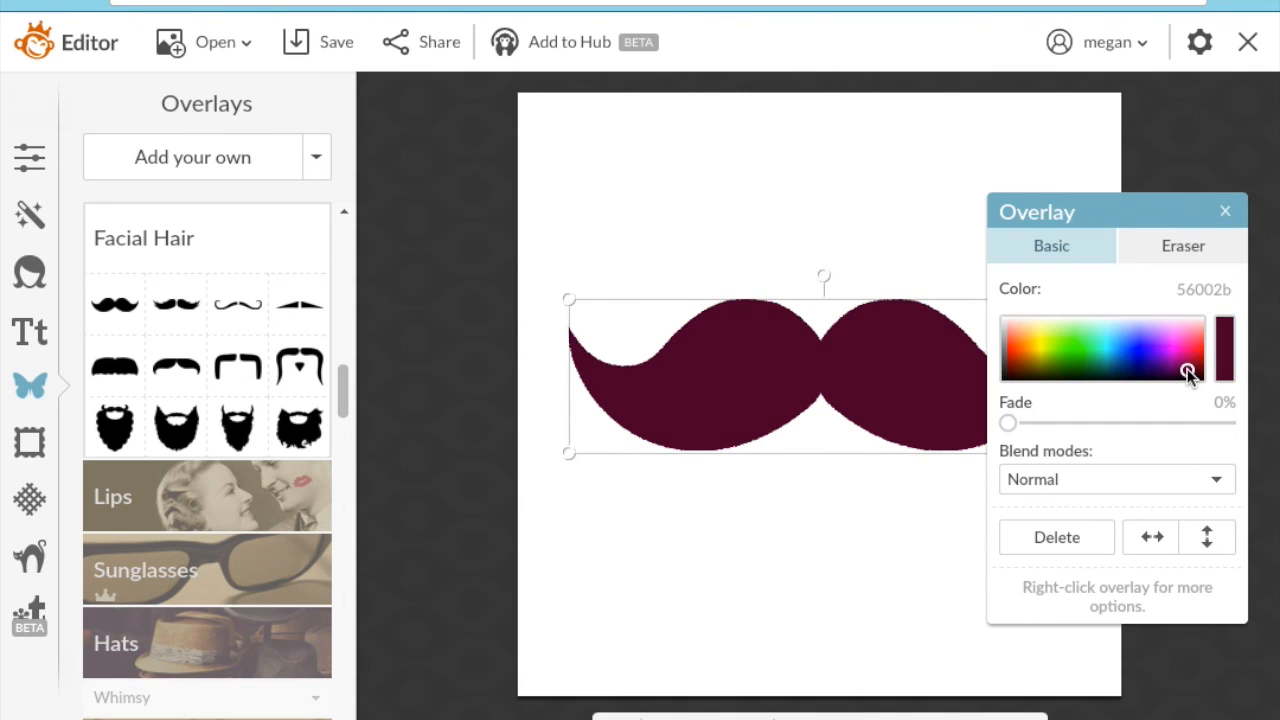
pyautogui.moveTo(1126, 427); pyautogui.dragTo(1003, 437)
pyautogui.click(1035, 478)
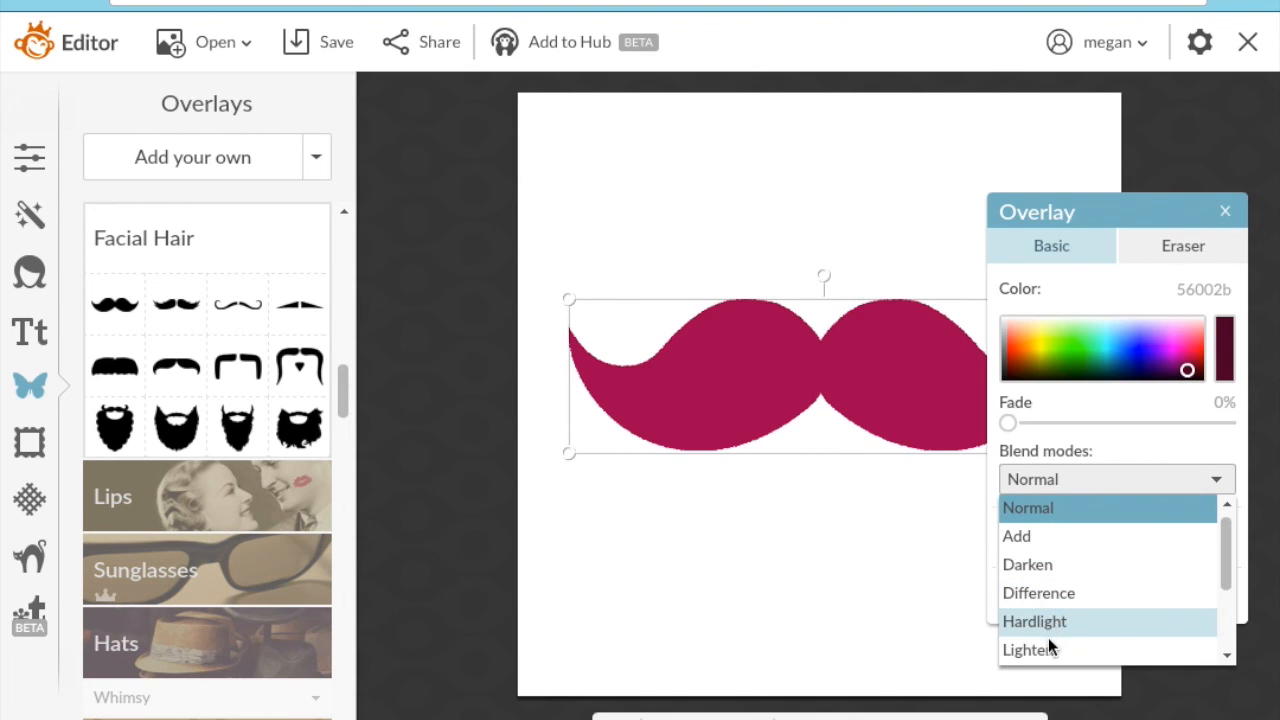
pyautogui.moveTo(1224, 575); pyautogui.dragTo(1228, 620)
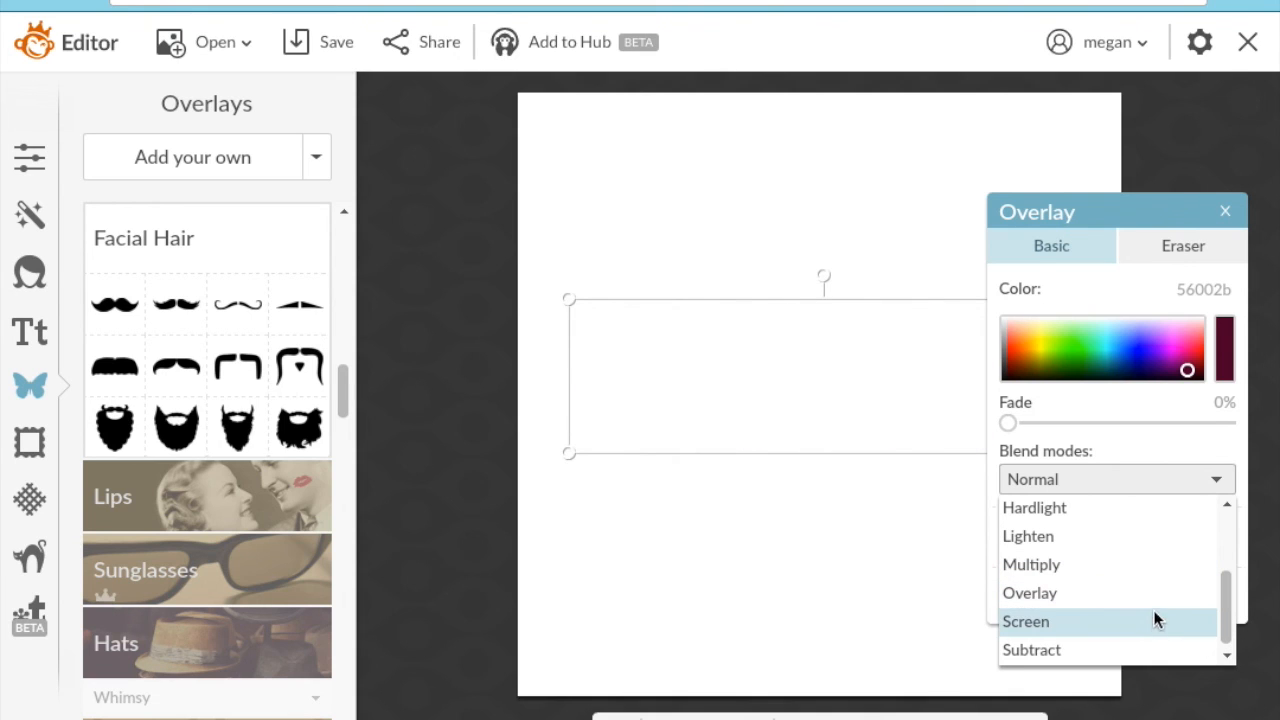
pyautogui.moveTo(1229, 624); pyautogui.dragTo(1229, 514)
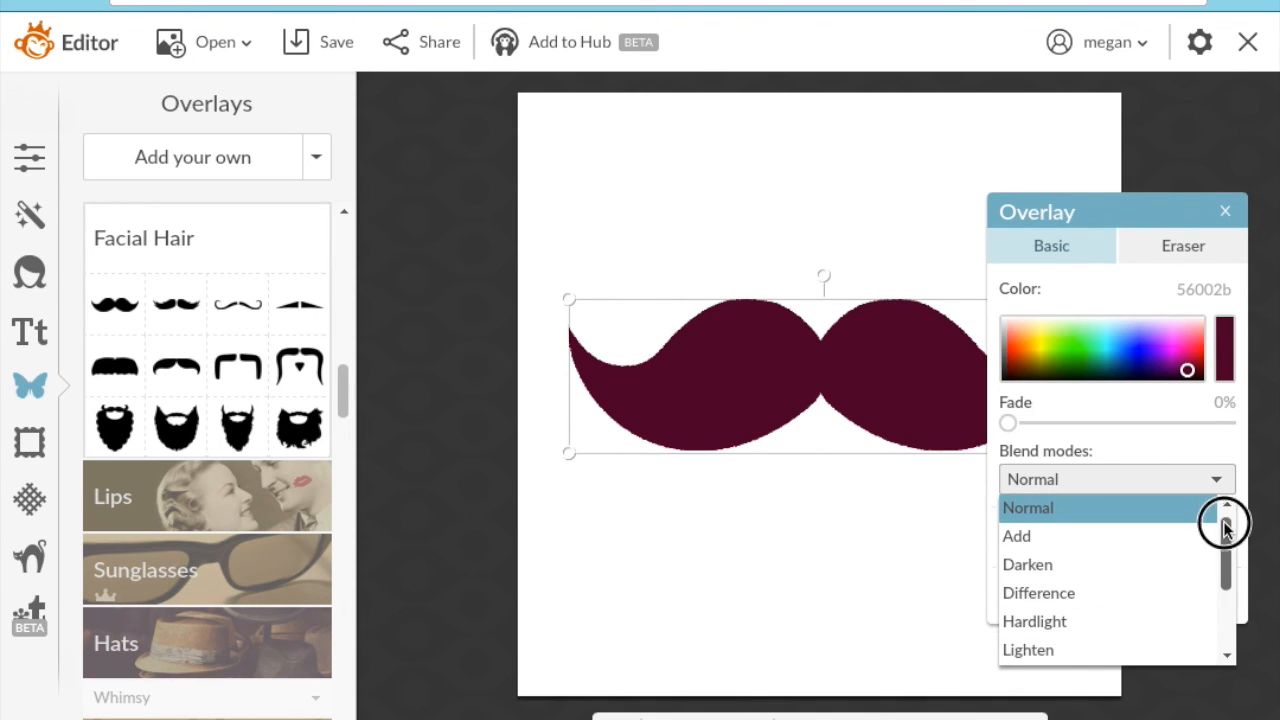
pyautogui.click(1092, 505)
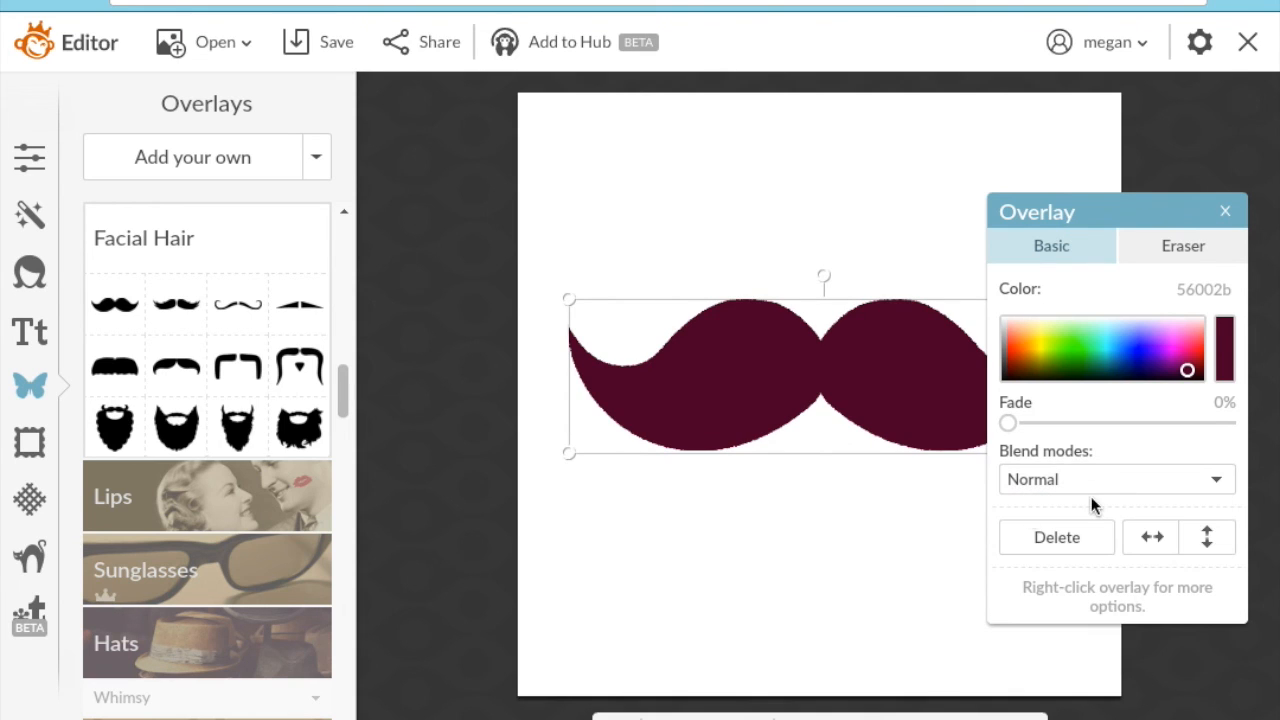
pyautogui.click(1023, 366)
pyautogui.click(1179, 245)
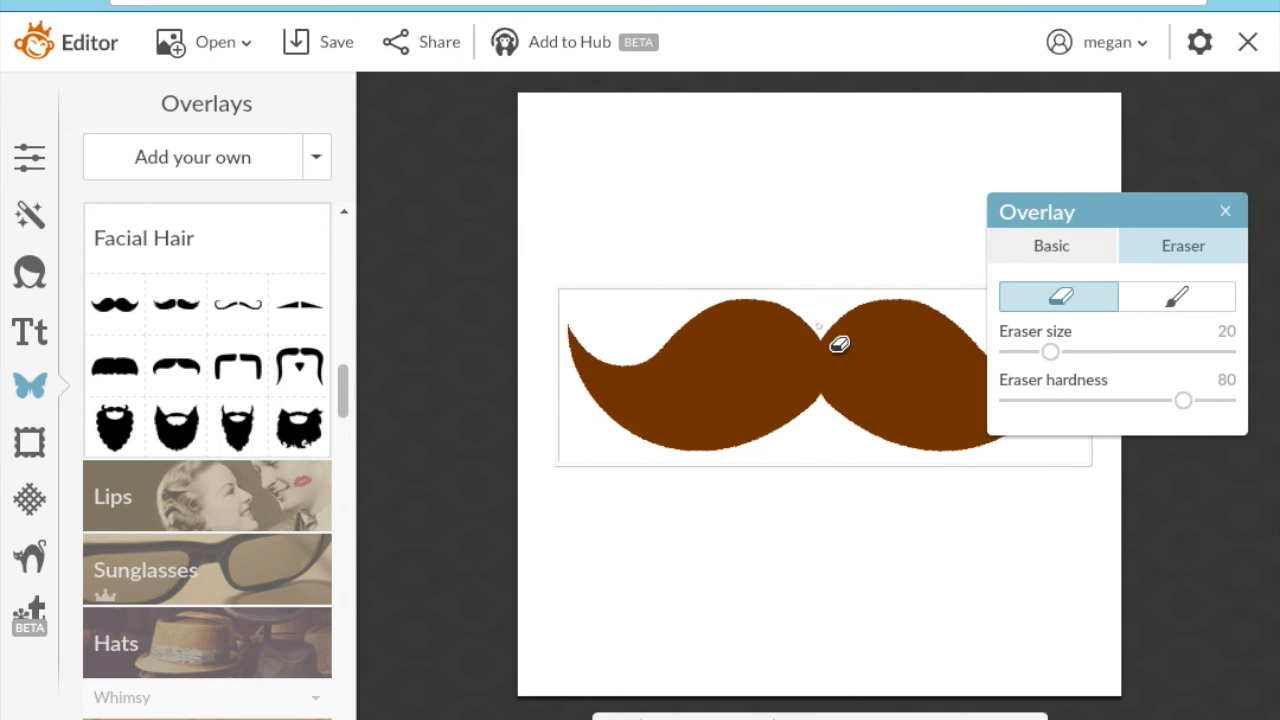
# - Erase two white freehand lines across the mustache, then close the Overlay panel
pyautogui.moveTo(822, 339)
pyautogui.mouseDown()
pyautogui.moveTo(880, 303)
pyautogui.moveTo(895, 335)
pyautogui.moveTo(917, 340)
pyautogui.mouseUp()
pyautogui.moveTo(617, 398)
pyautogui.mouseDown()
pyautogui.moveTo(659, 379)
pyautogui.moveTo(660, 415)
pyautogui.moveTo(677, 357)
pyautogui.moveTo(684, 399)
pyautogui.moveTo(687, 344)
pyautogui.moveTo(700, 336)
pyautogui.moveTo(703, 396)
pyautogui.moveTo(721, 393)
pyautogui.moveTo(729, 350)
pyautogui.moveTo(719, 373)
pyautogui.moveTo(737, 387)
pyautogui.moveTo(757, 364)
pyautogui.moveTo(745, 346)
pyautogui.moveTo(743, 375)
pyautogui.moveTo(757, 345)
pyautogui.moveTo(761, 417)
pyautogui.moveTo(730, 378)
pyautogui.moveTo(753, 361)
pyautogui.moveTo(878, 380)
pyautogui.moveTo(905, 330)
pyautogui.mouseUp()
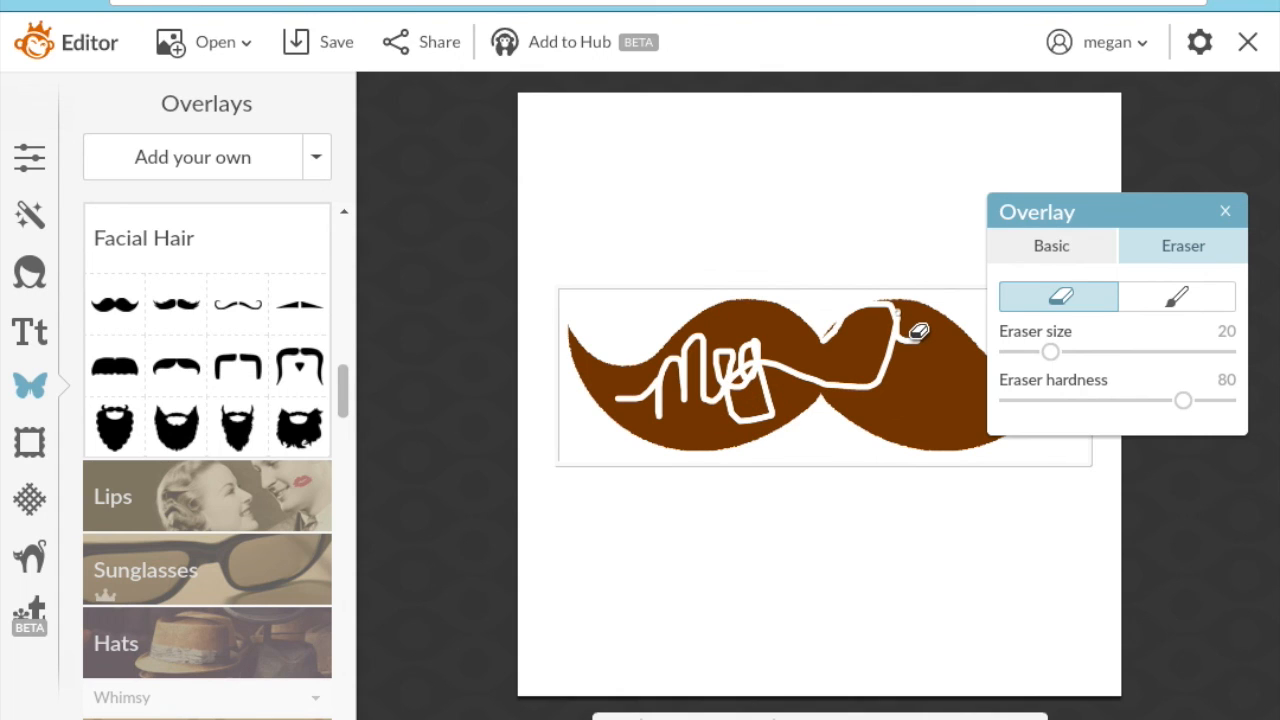
pyautogui.click(1224, 212)
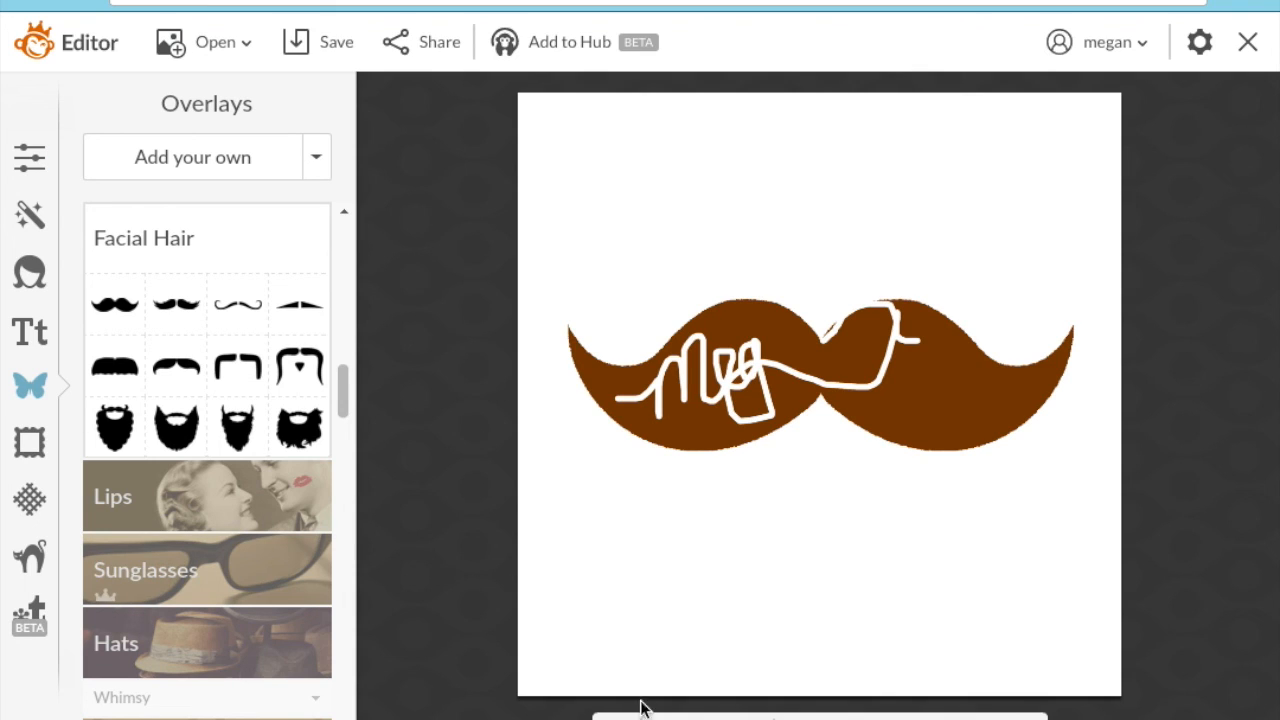
# - Undo the eraser strokes with Ctrl+Z, restoring the brown mustache
pyautogui.hotkey('ctrl', 'z')
pyautogui.hotkey('ctrl', 'z')
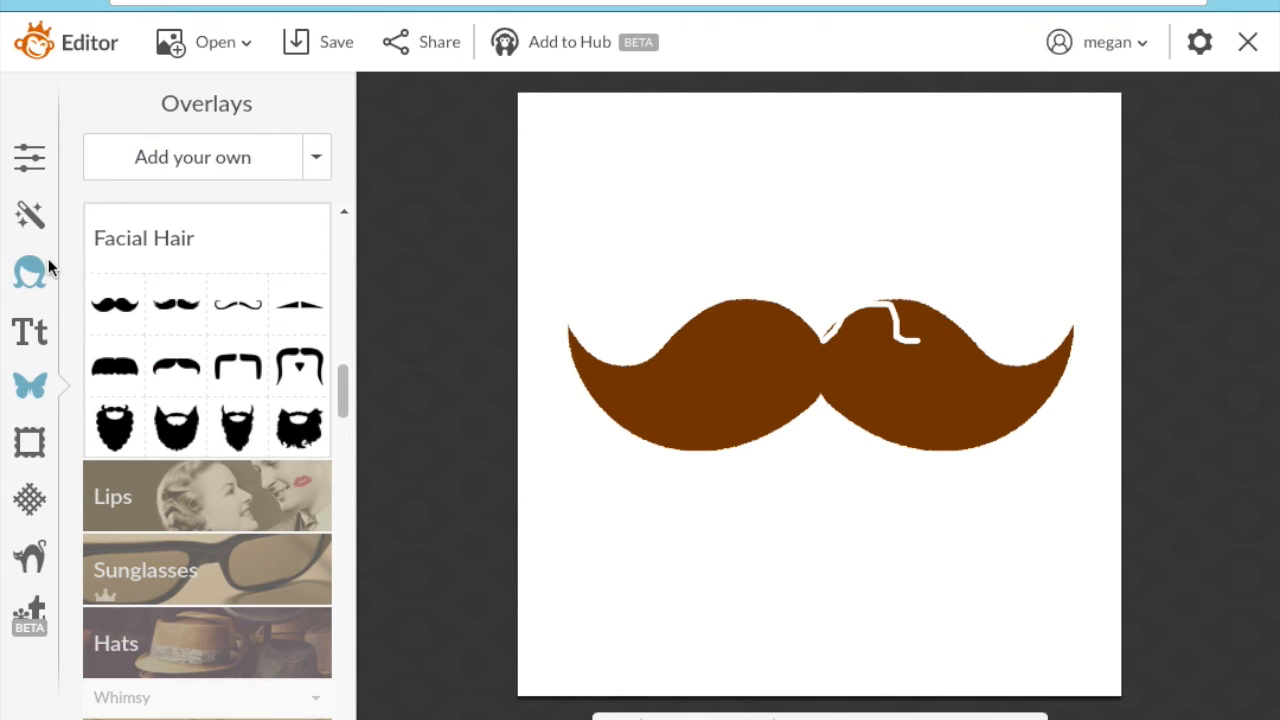
# - Discard the mustache edits and open Doterra-Essential-Oils.jpg from the A Pic Monkey folder
pyautogui.click(228, 39)
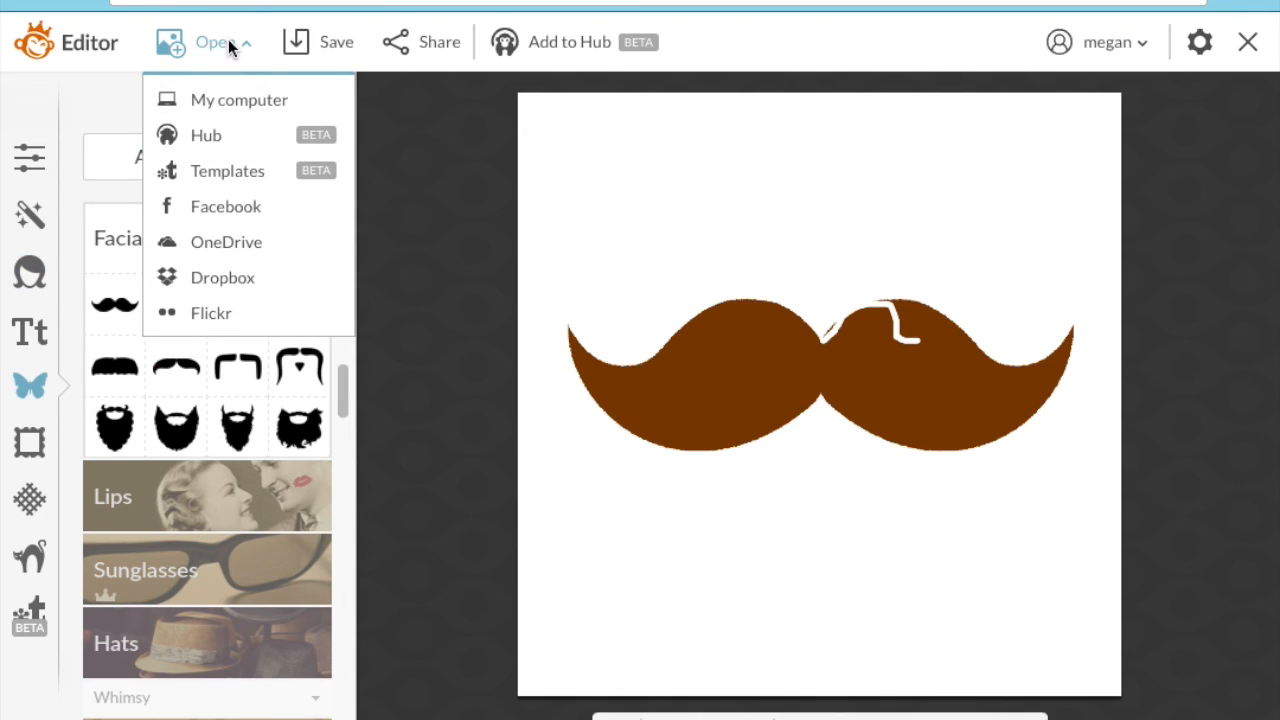
pyautogui.click(229, 106)
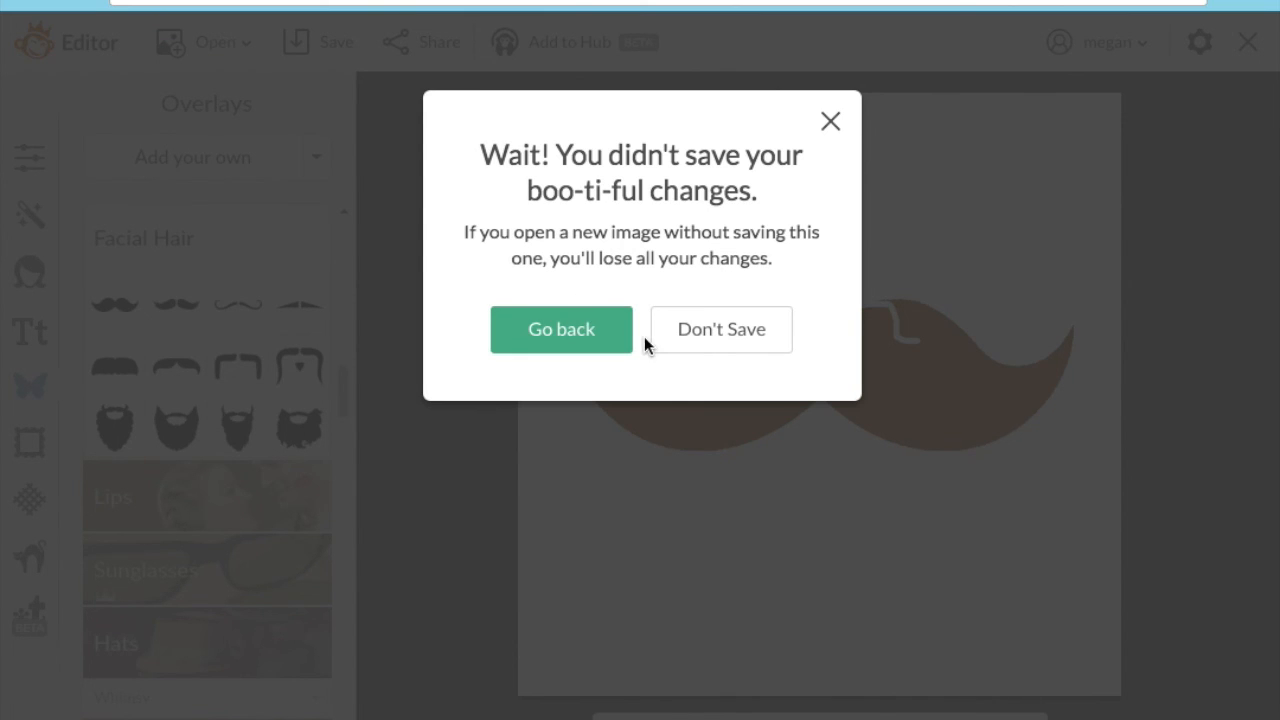
pyautogui.click(682, 342)
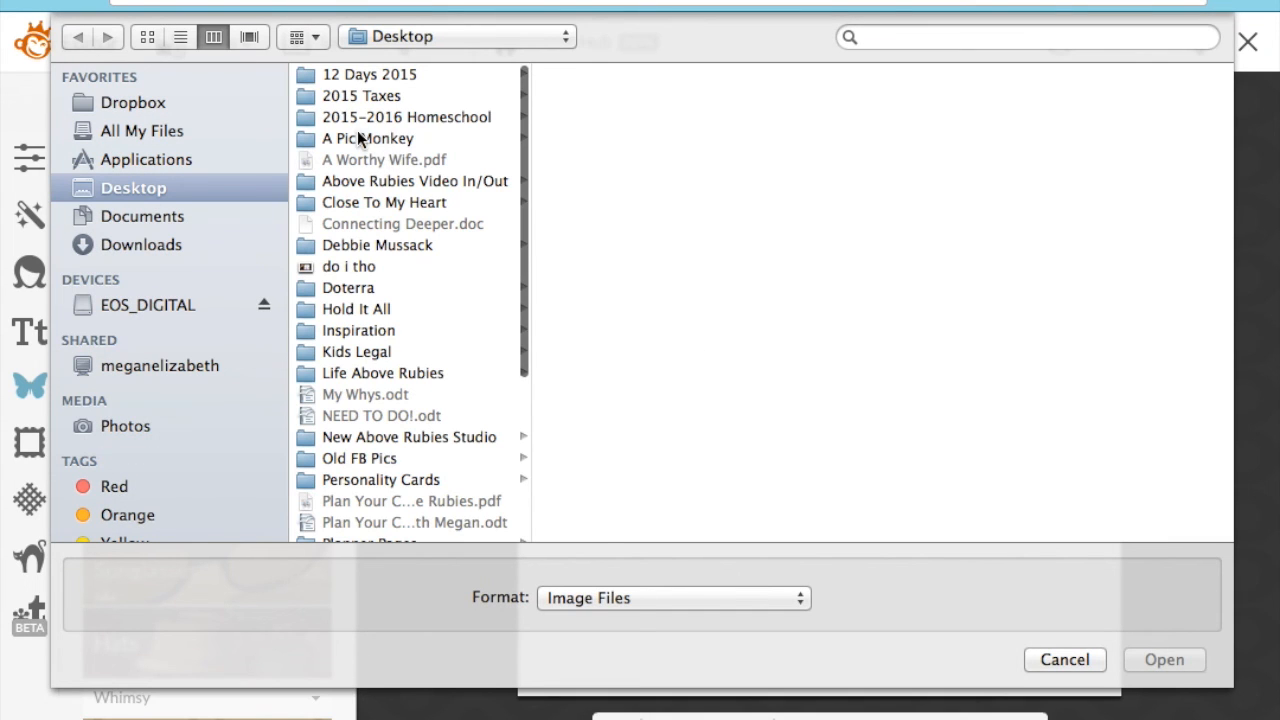
pyautogui.click(358, 136)
pyautogui.click(640, 113)
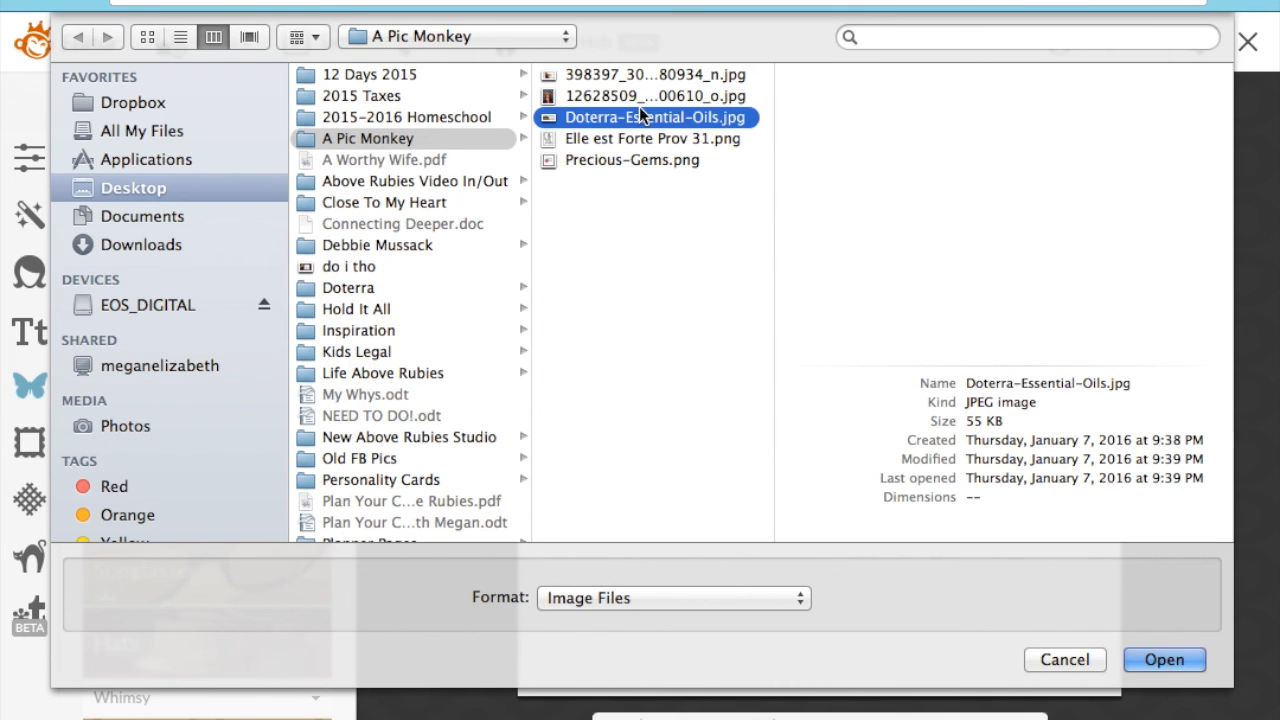
pyautogui.click(1150, 660)
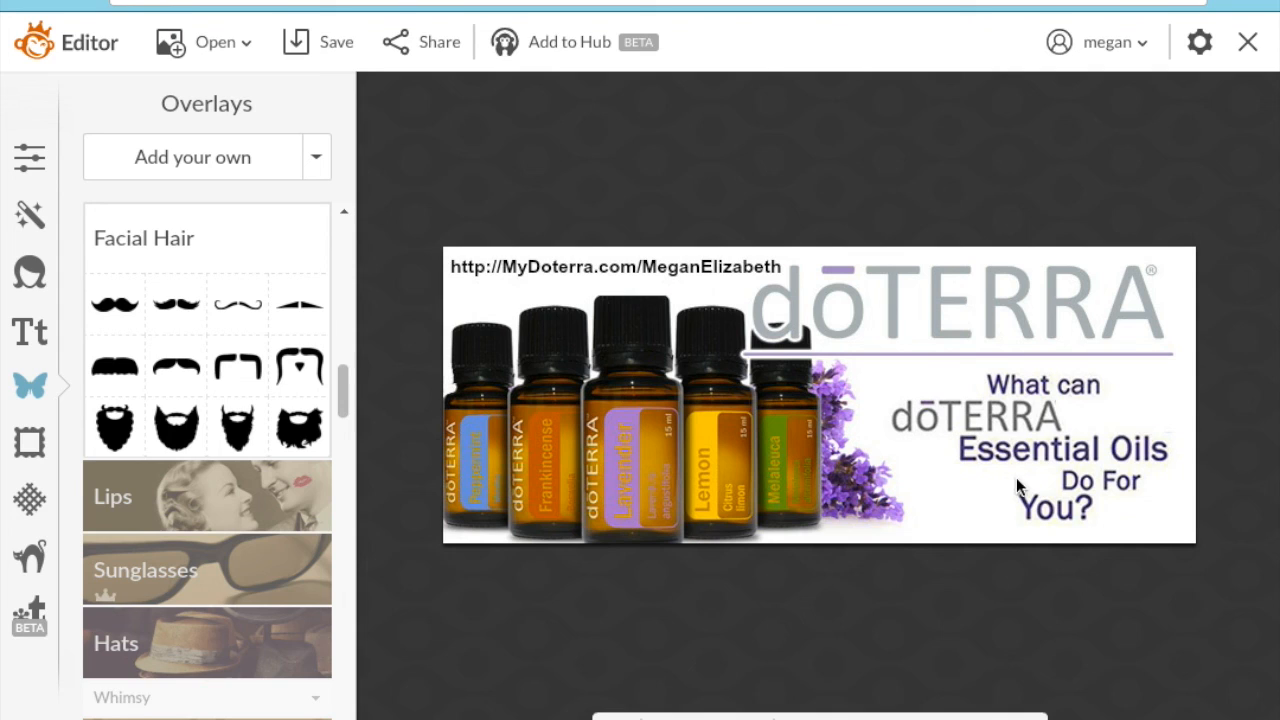
pyautogui.click(30, 331)
pyautogui.click(30, 385)
pyautogui.click(31, 332)
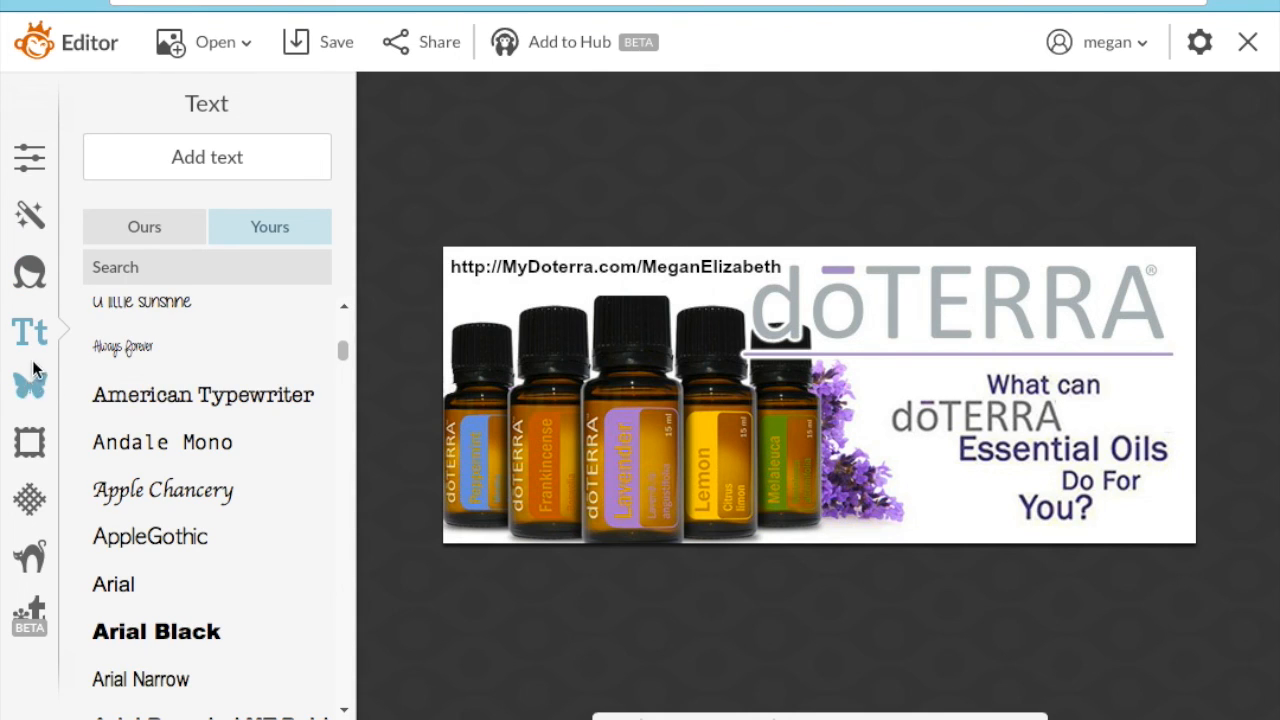
pyautogui.click(246, 145)
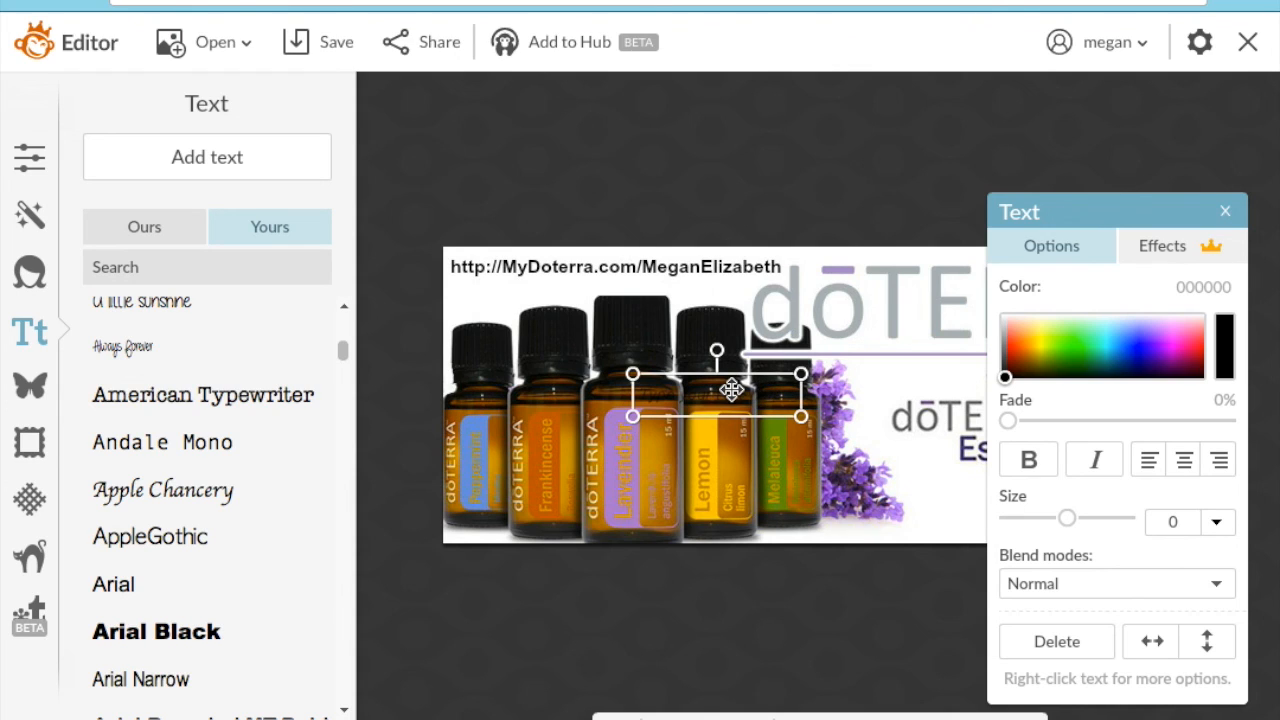
pyautogui.click(731, 390)
pyautogui.write('www')
pyautogui.write('.AboveRubies')
pyautogui.press('BackSpace')
pyautogui.press('BackSpace')
pyautogui.press('BackSpace')
pyautogui.press('BackSpace')
pyautogui.press('BackSpace')
pyautogui.press('BackSpace')
pyautogui.press('BackSpace')
pyautogui.press('BackSpace')
pyautogui.press('BackSpace')
pyautogui.press('BackSpace')
pyautogui.press('BackSpace')
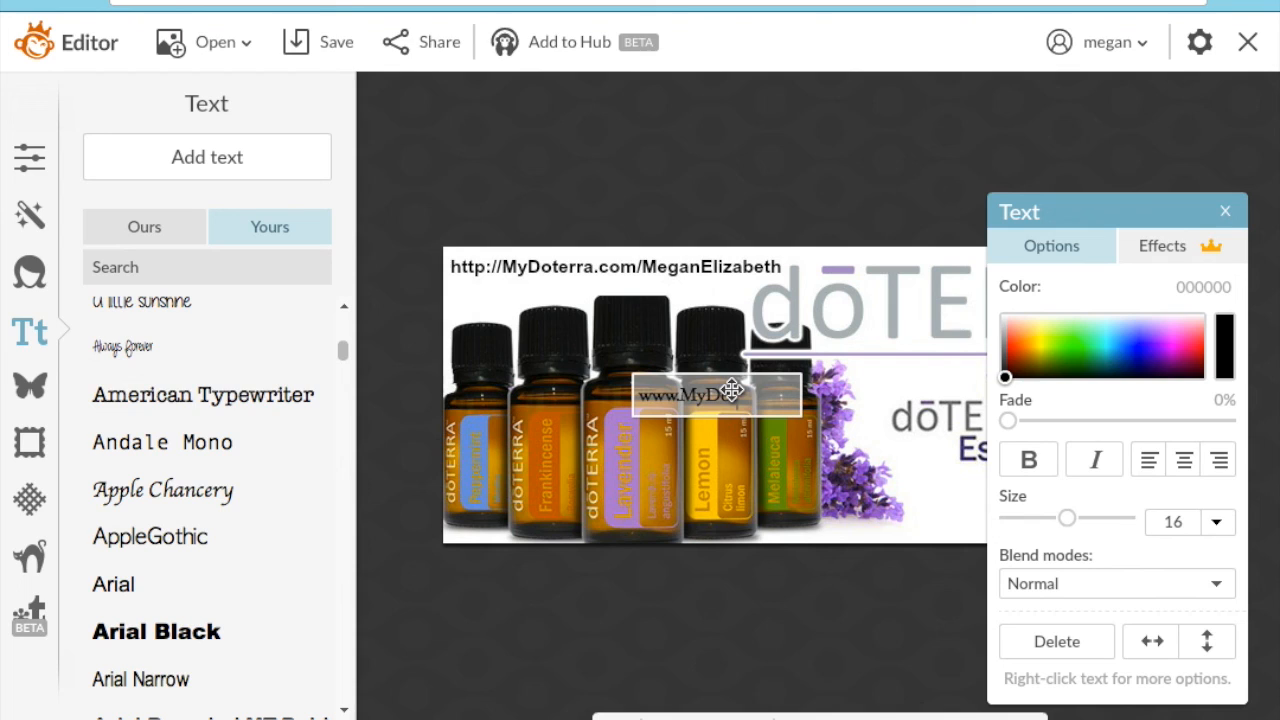
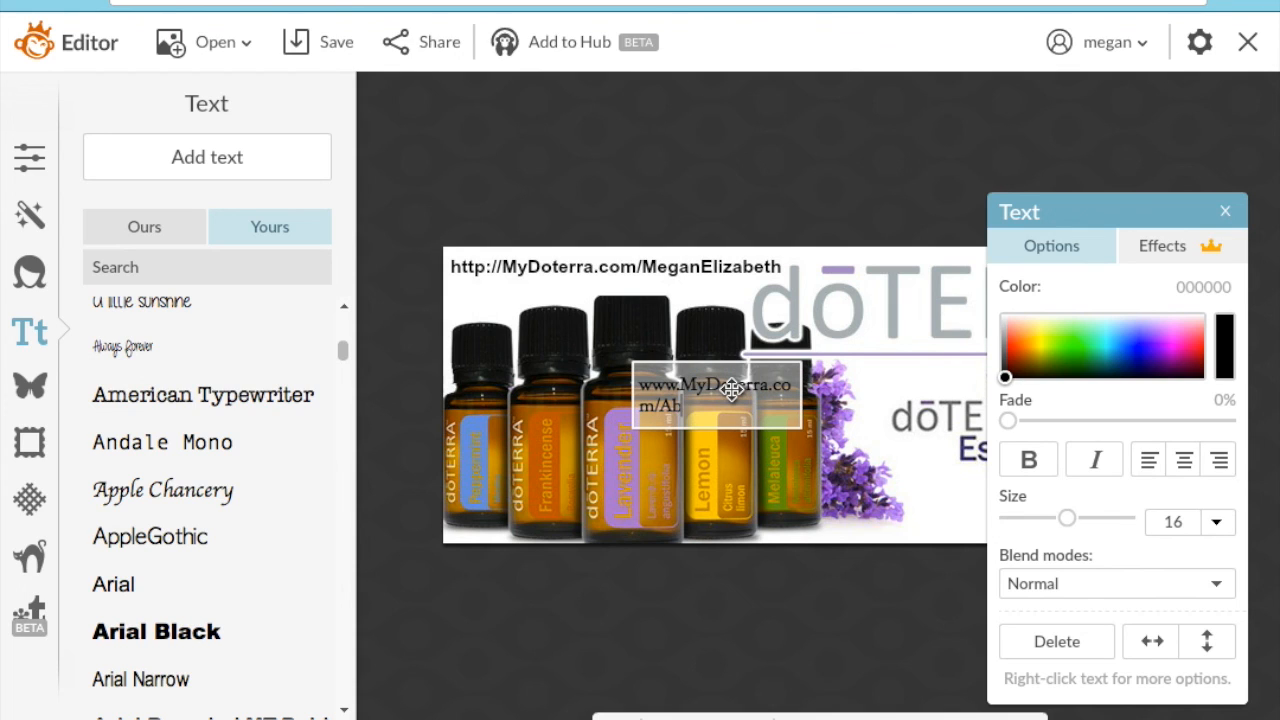
pyautogui.click(822, 392)
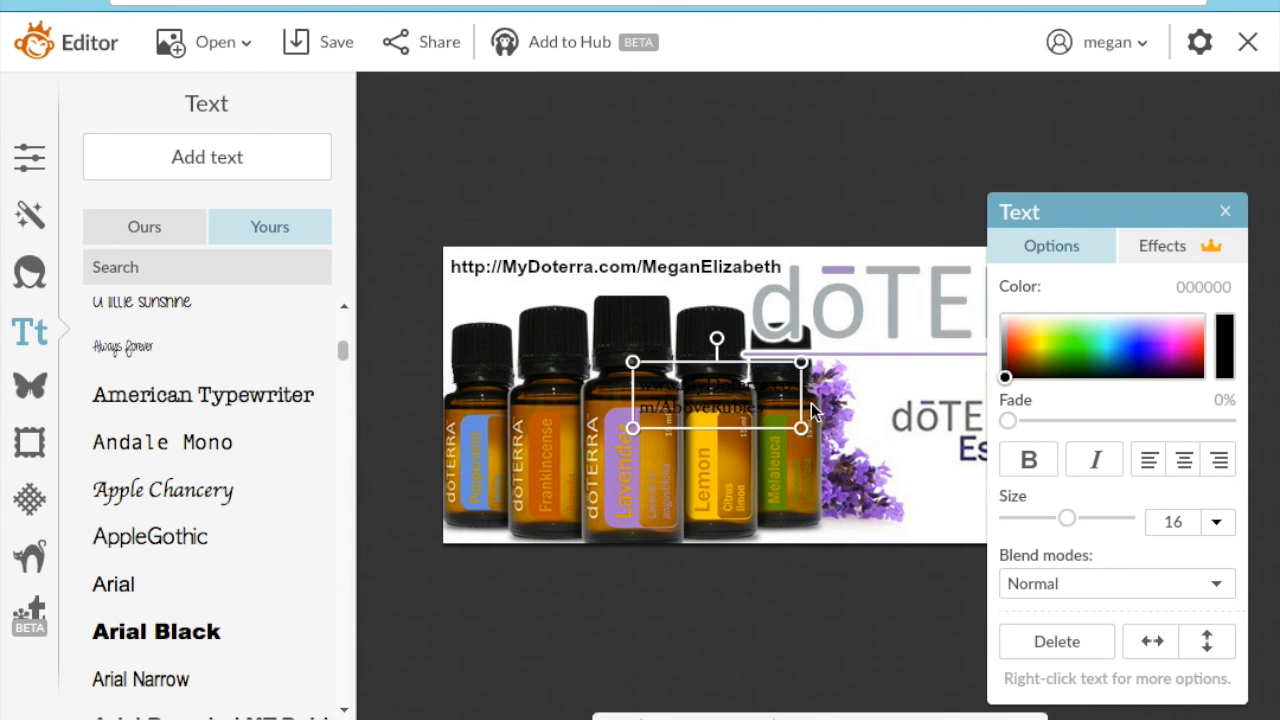
pyautogui.moveTo(799, 403); pyautogui.dragTo(688, 344)
pyautogui.click(30, 387)
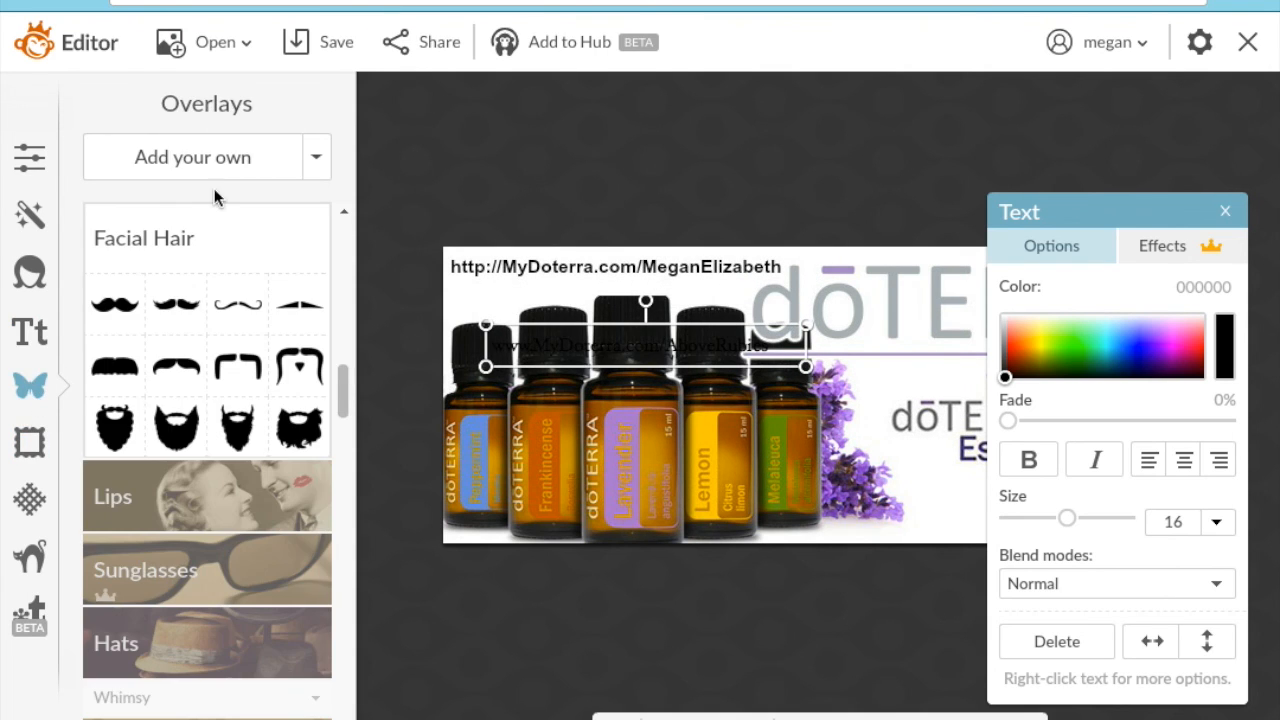
# - Place a Geometric rectangle over the old top-left URL and make it slightly shorter
pyautogui.moveTo(345, 403); pyautogui.dragTo(343, 257)
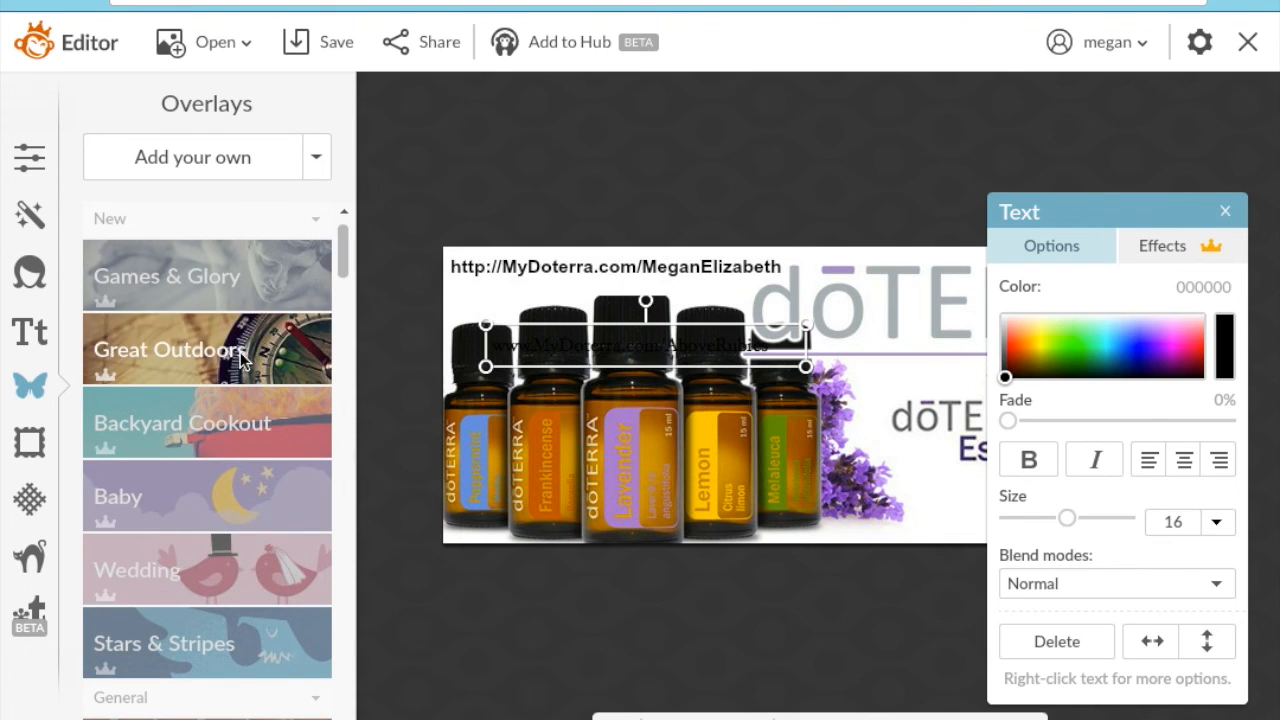
pyautogui.scroll(-2, 207, 440)
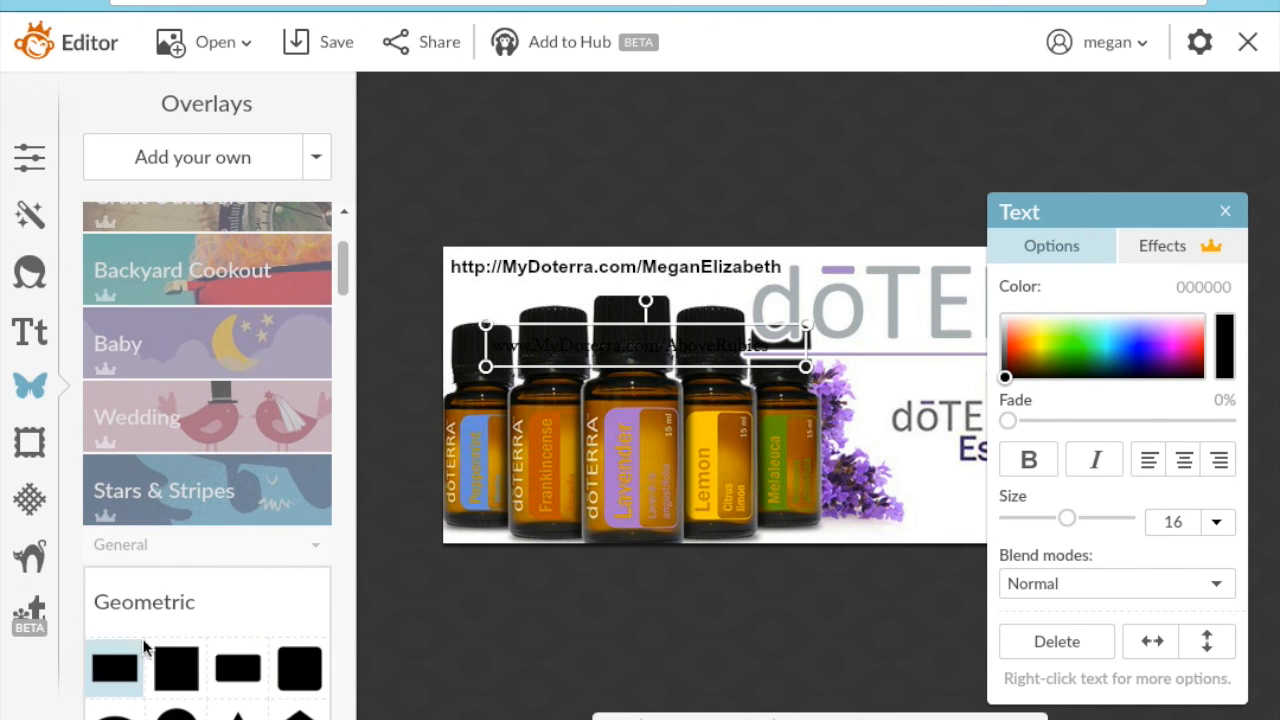
pyautogui.click(110, 665)
pyautogui.moveTo(760, 423); pyautogui.dragTo(786, 243)
pyautogui.moveTo(667, 296); pyautogui.dragTo(670, 286)
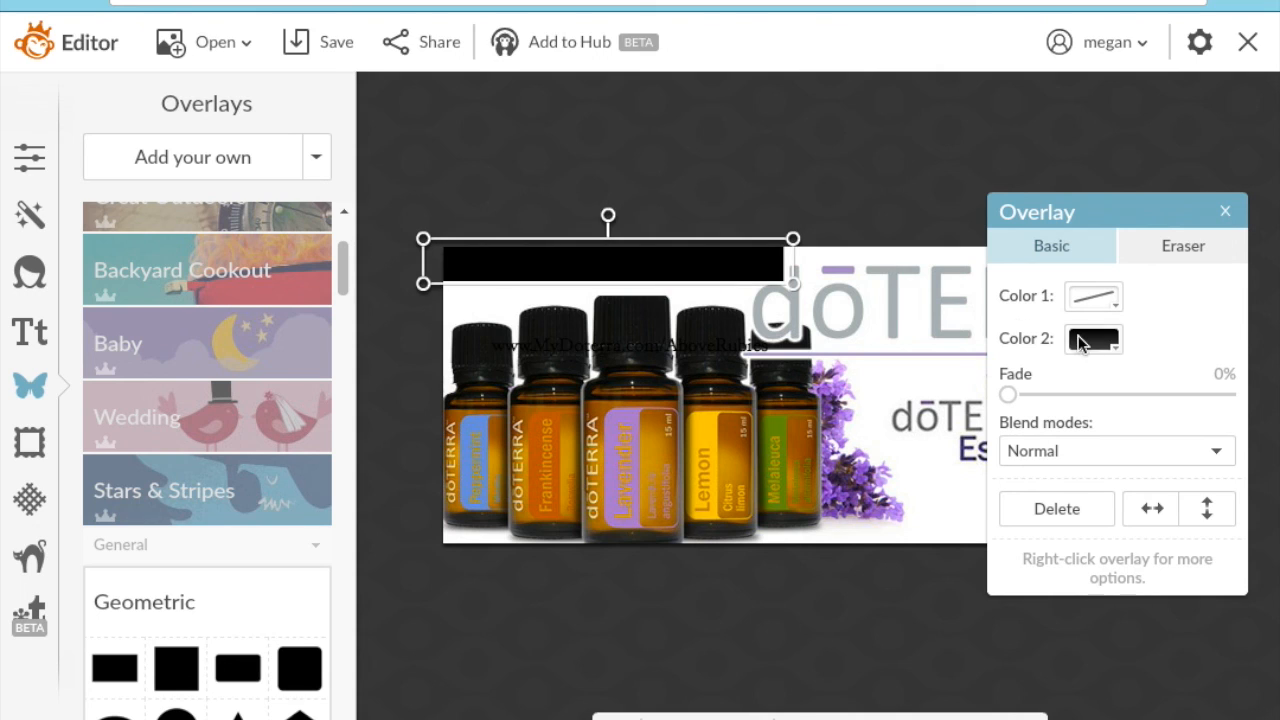
# - Turn the rectangle white with the eyedropper, then move the new URL text upward
pyautogui.click(1080, 340)
pyautogui.click(1253, 379)
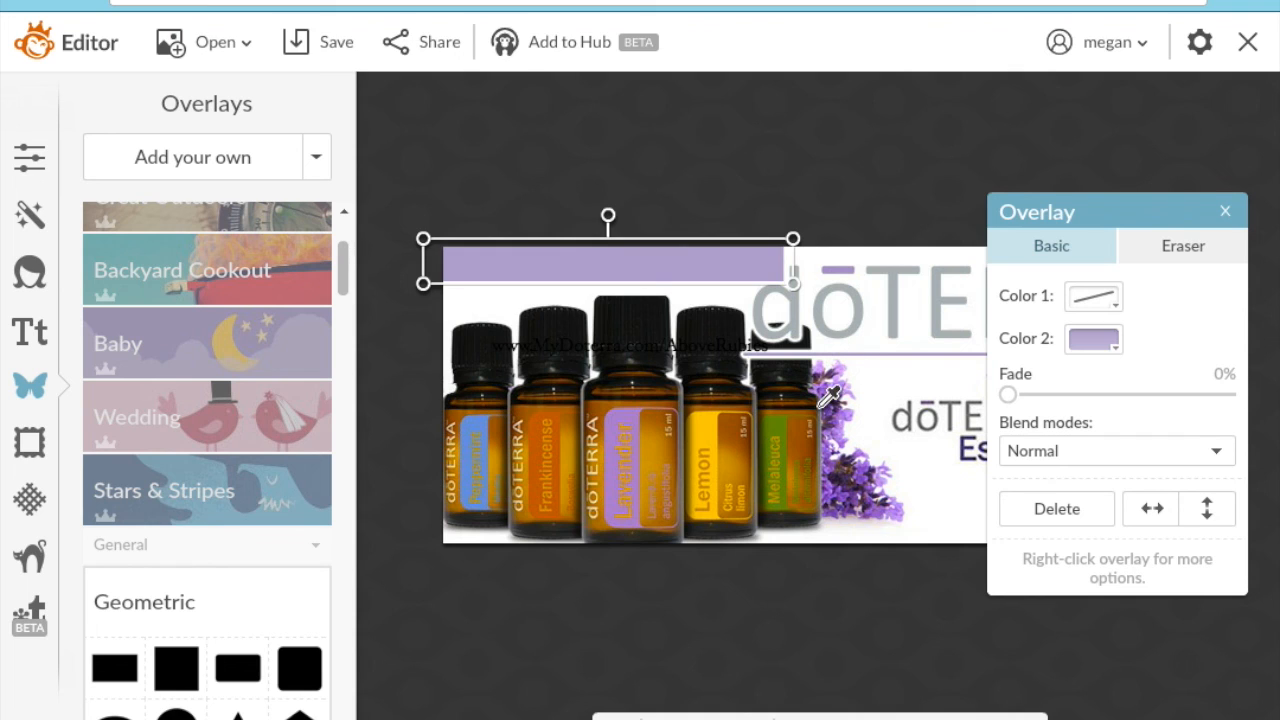
pyautogui.click(869, 414)
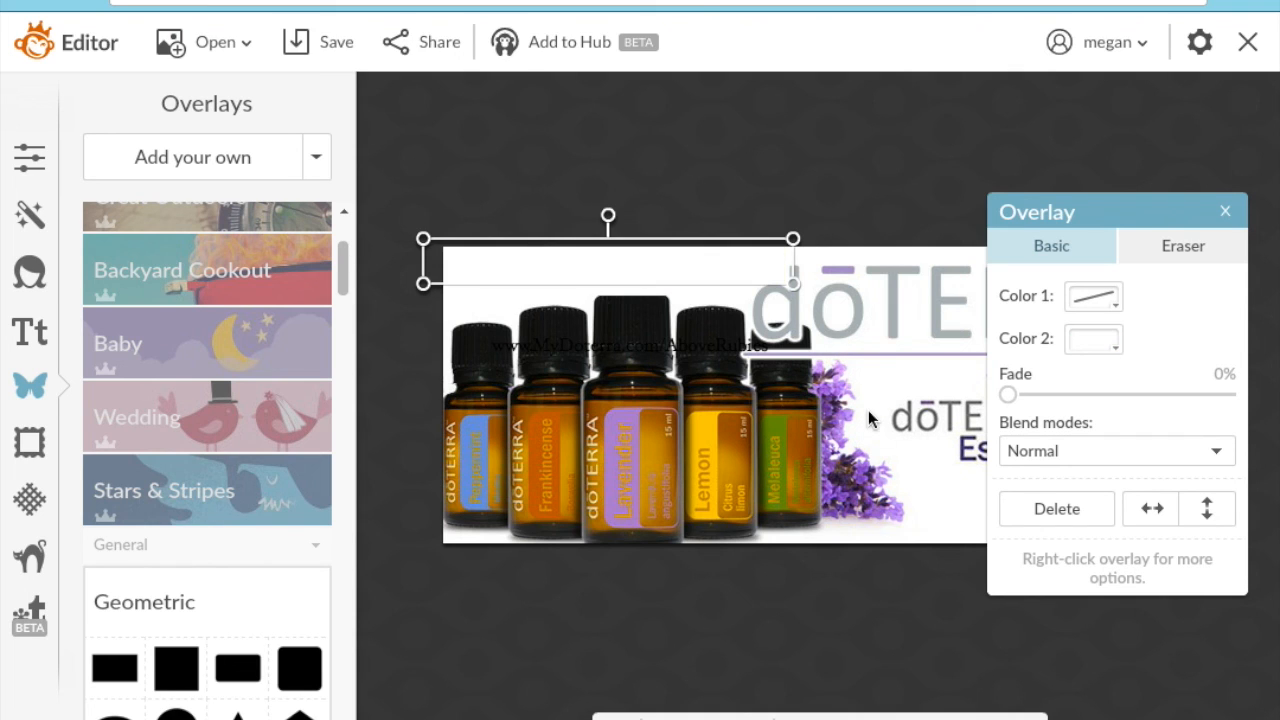
pyautogui.click(812, 230)
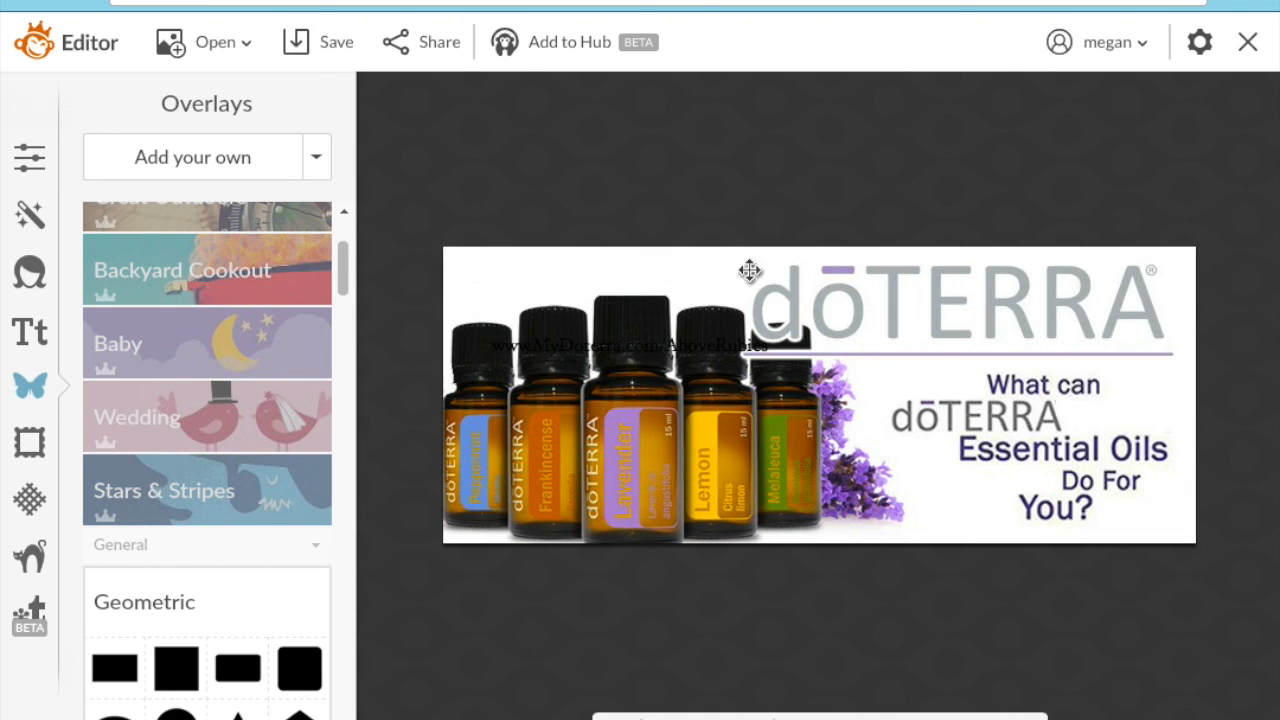
pyautogui.click(612, 347)
pyautogui.moveTo(612, 347); pyautogui.dragTo(600, 296)
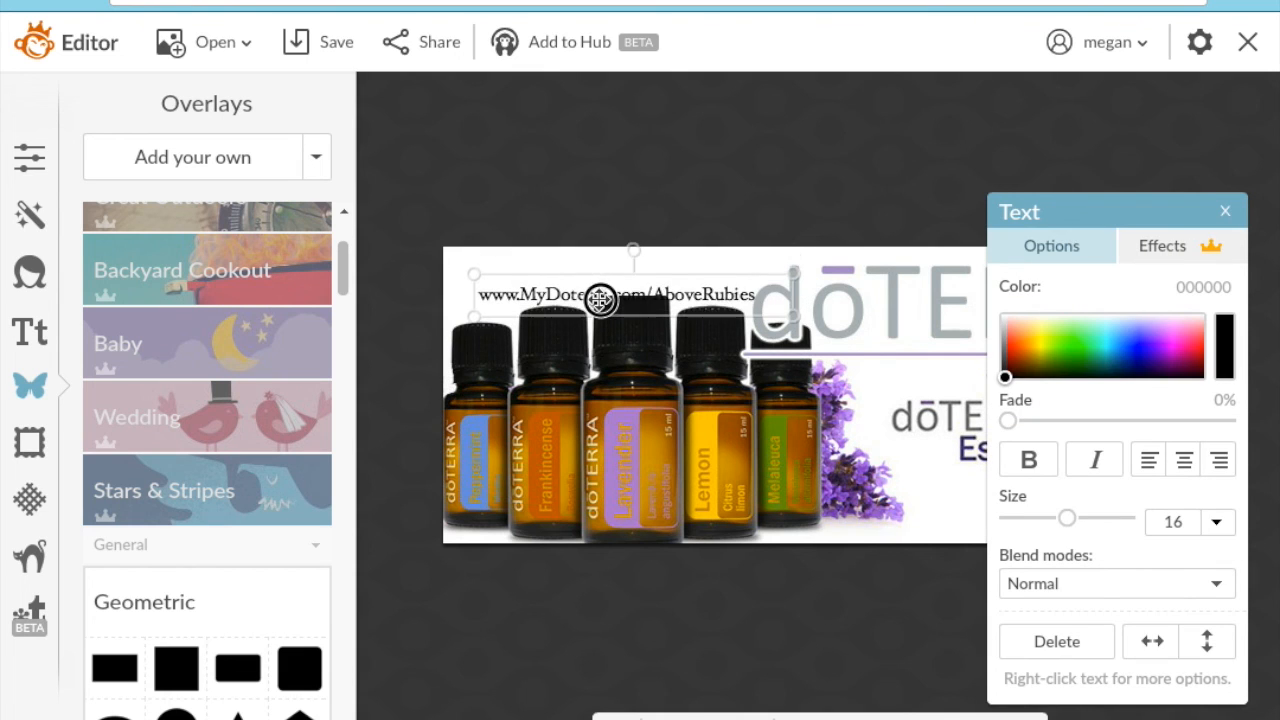
pyautogui.rightClick(600, 294)
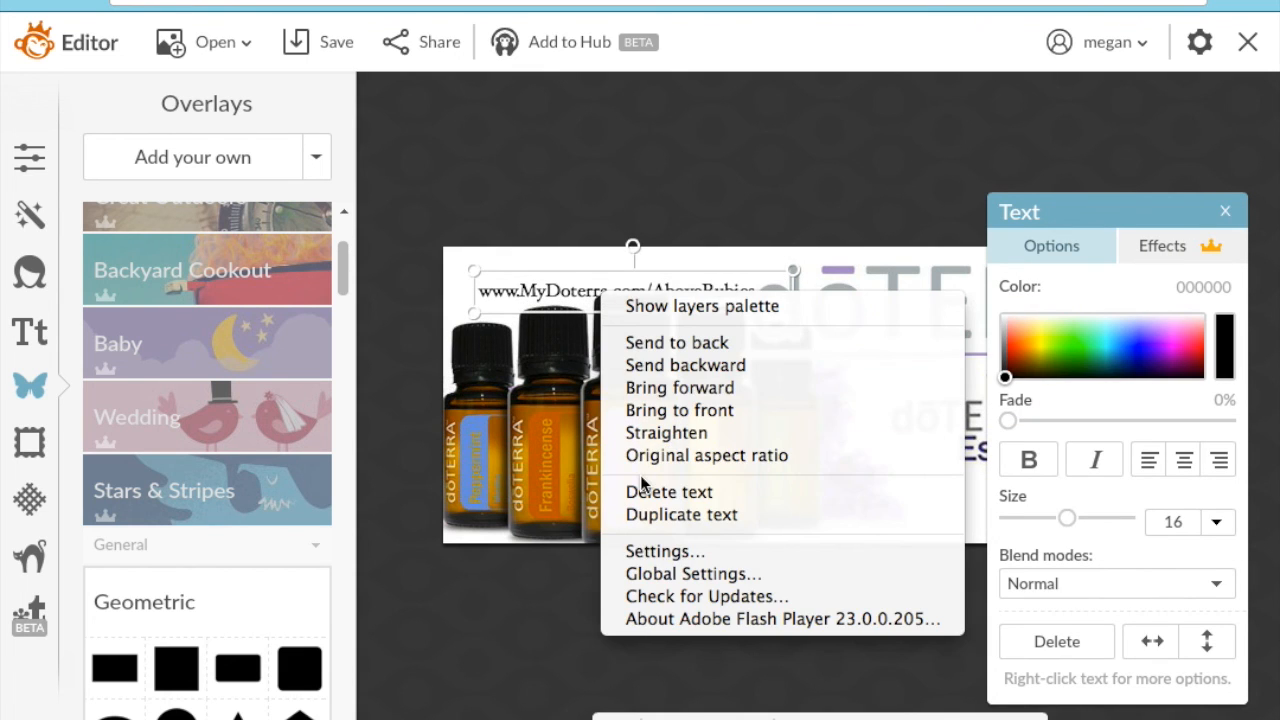
pyautogui.click(669, 410)
pyautogui.moveTo(673, 281); pyautogui.dragTo(659, 265)
pyautogui.click(729, 182)
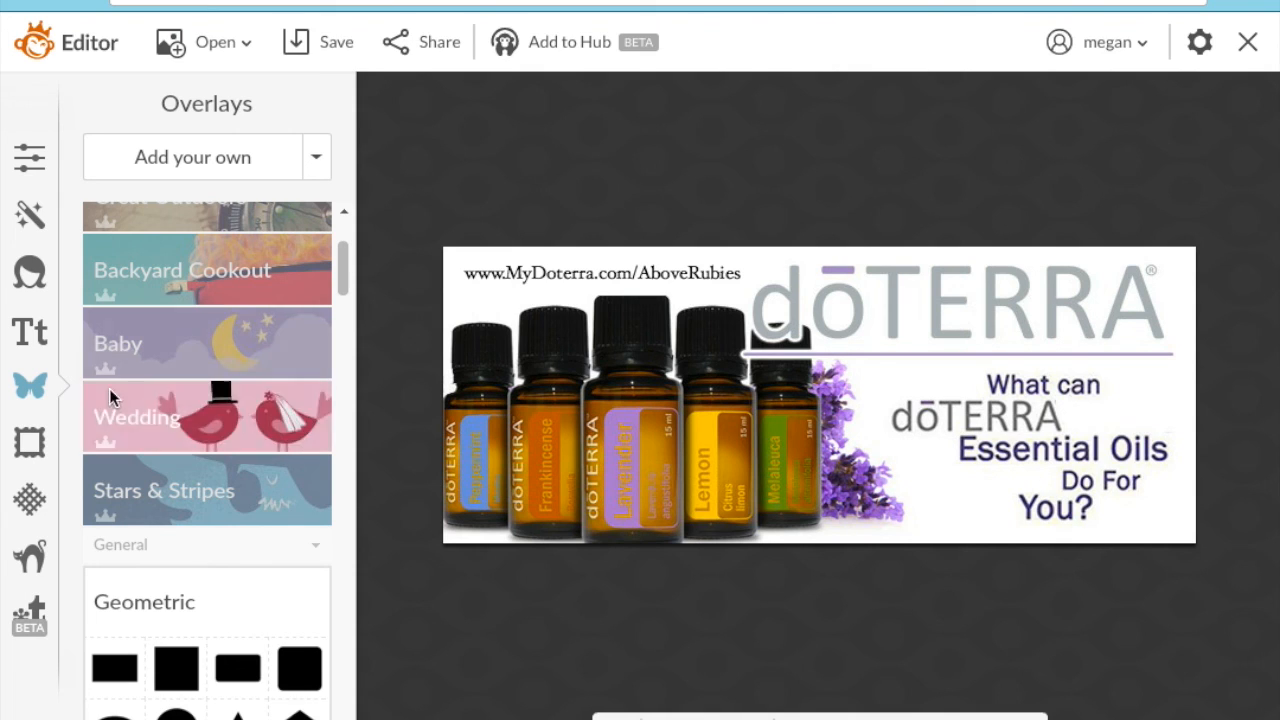
# - Choose Open > My computer, which raises the unsaved-changes warning for the banner
pyautogui.click(30, 331)
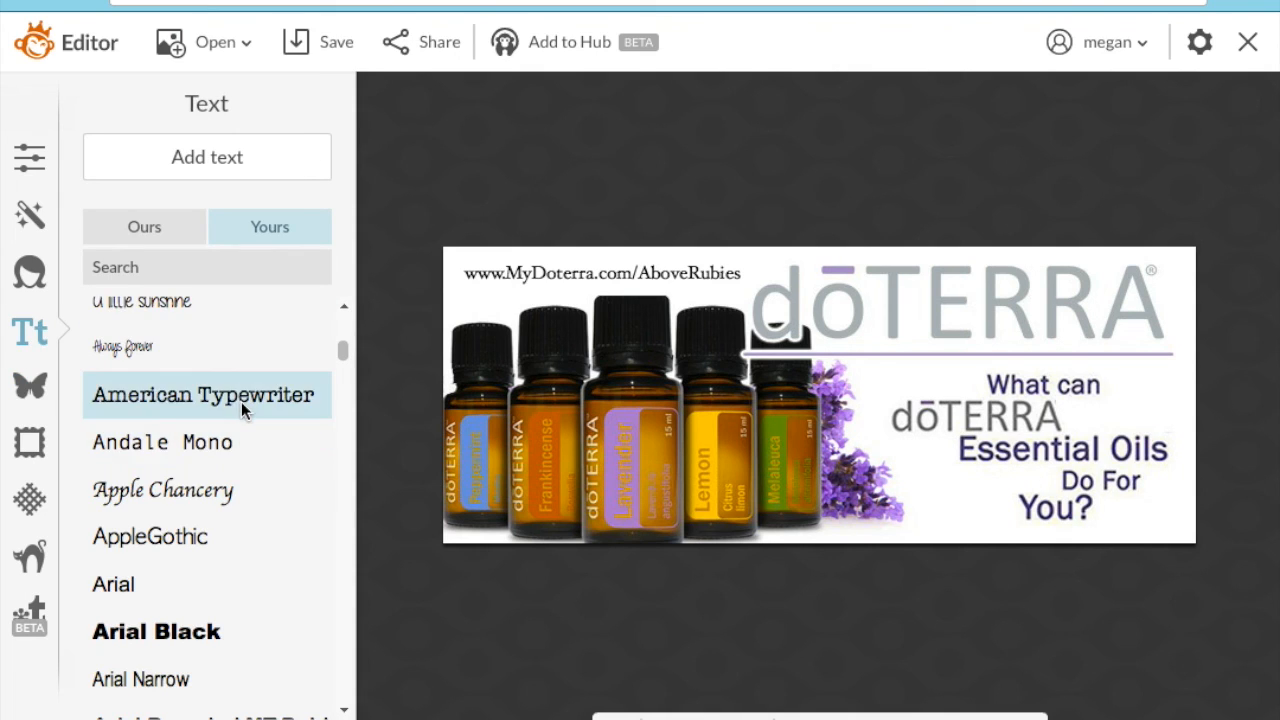
pyautogui.click(228, 42)
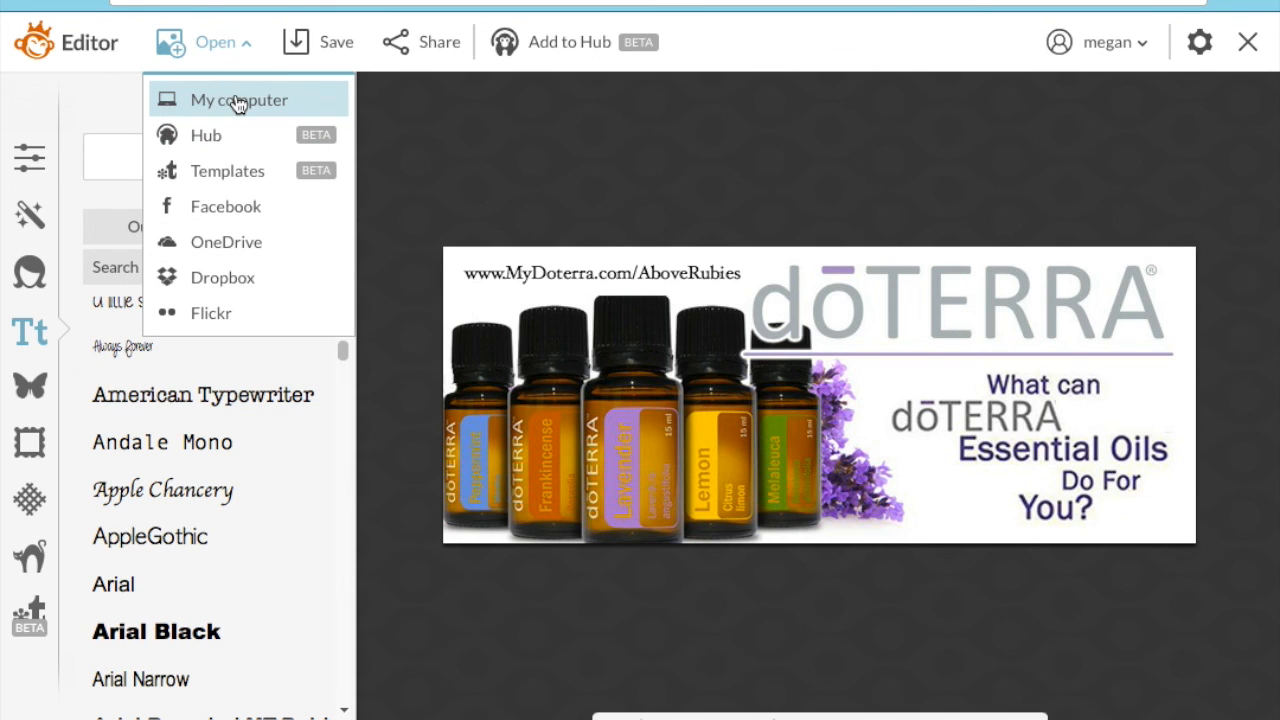
pyautogui.click(238, 101)
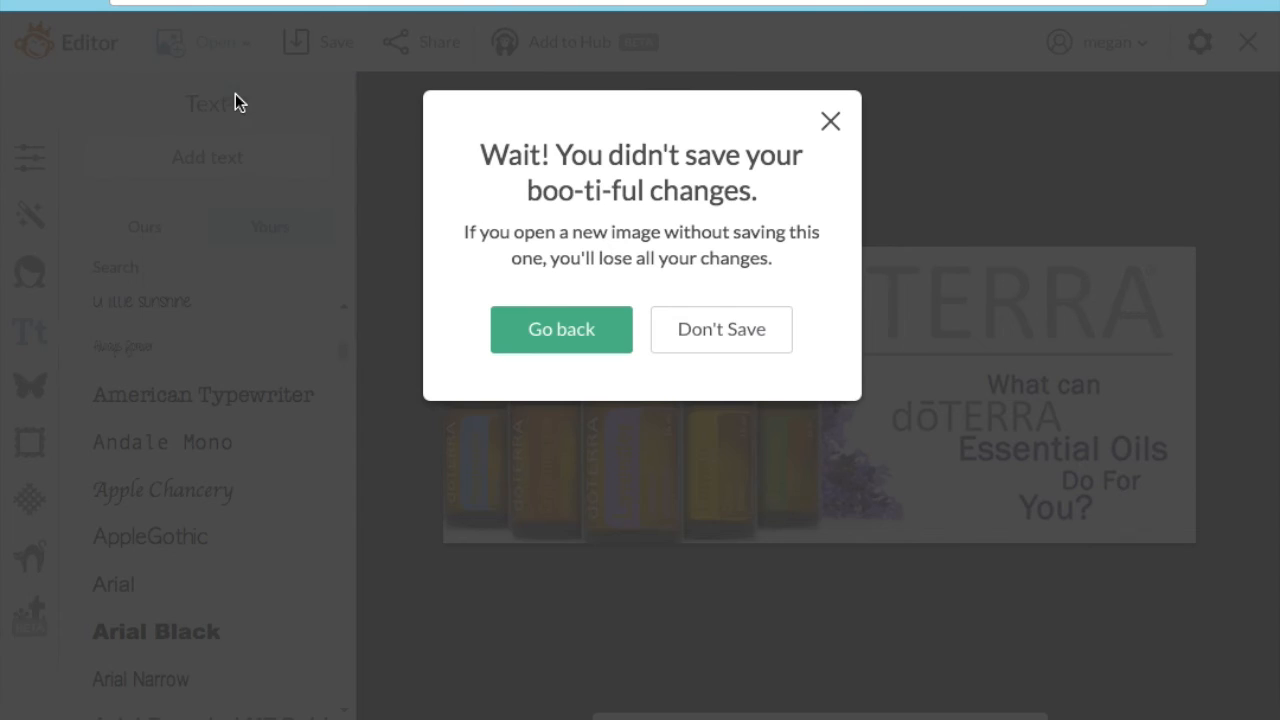
# - Go back and save the banner to A Pic Monkey as Doterra-Essential-Oils in PNG format
pyautogui.click(606, 337)
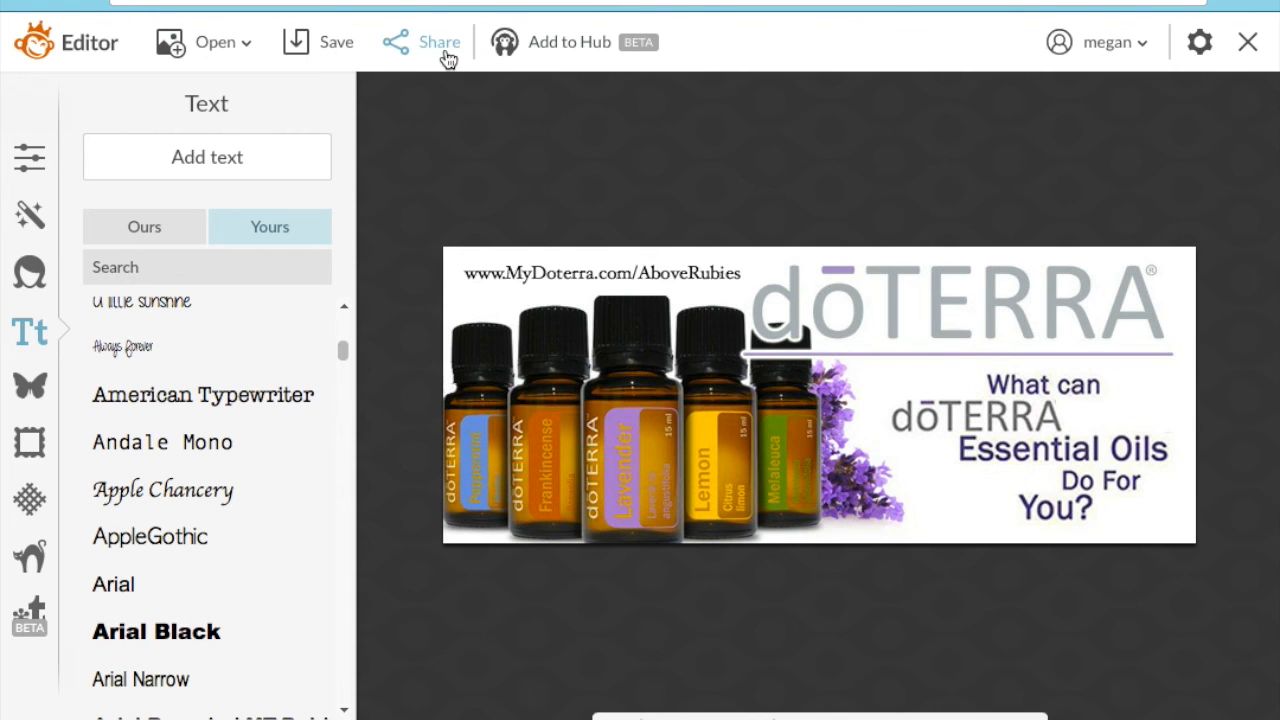
pyautogui.click(316, 62)
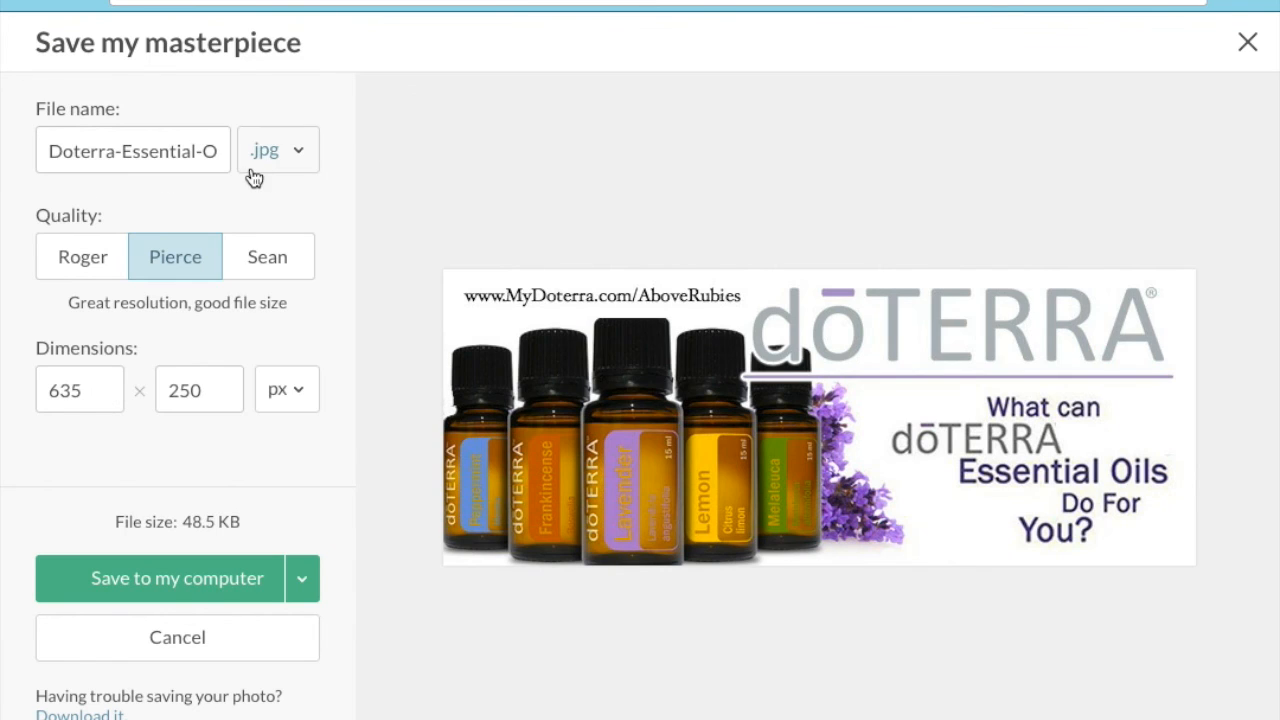
pyautogui.click(305, 158)
pyautogui.click(286, 232)
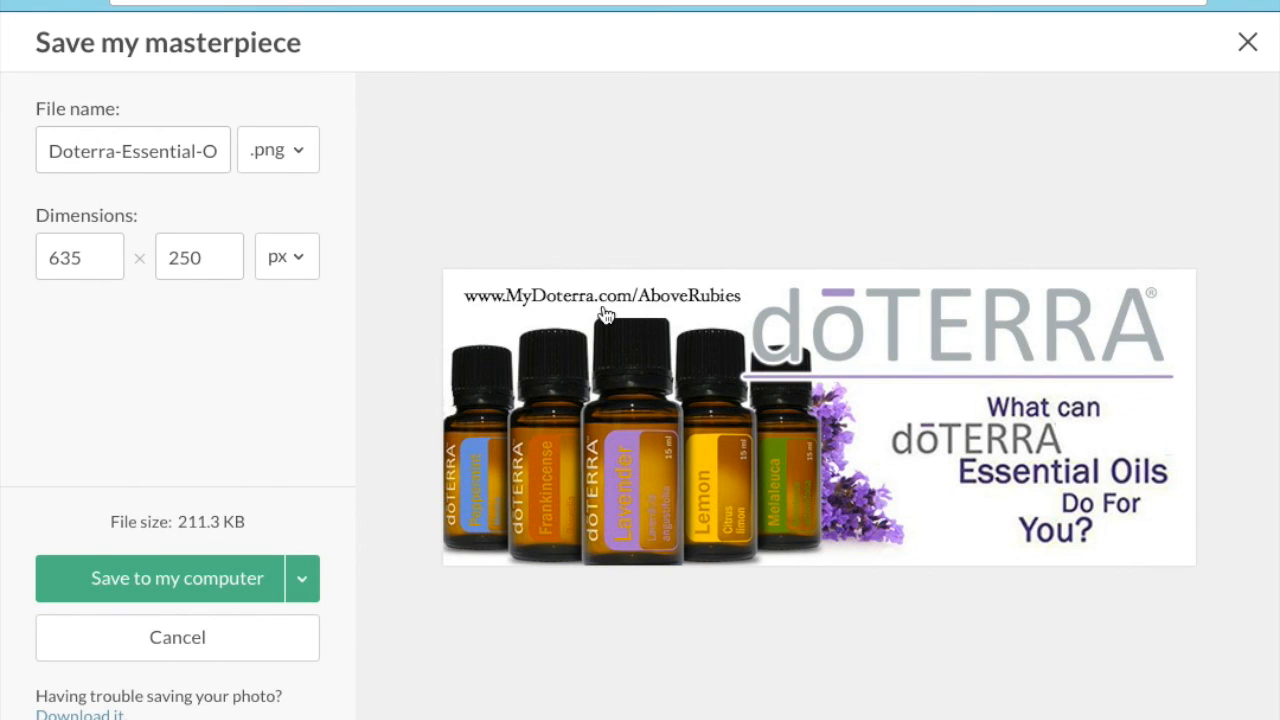
pyautogui.click(224, 585)
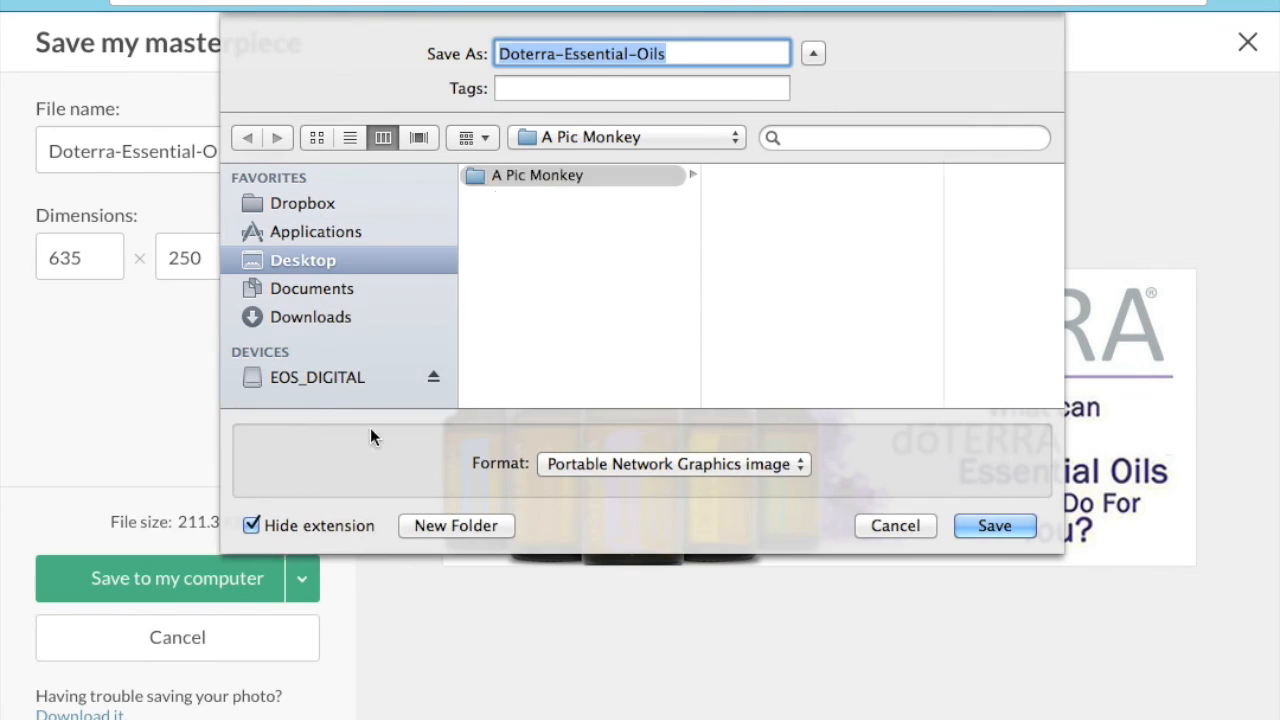
pyautogui.click(1018, 525)
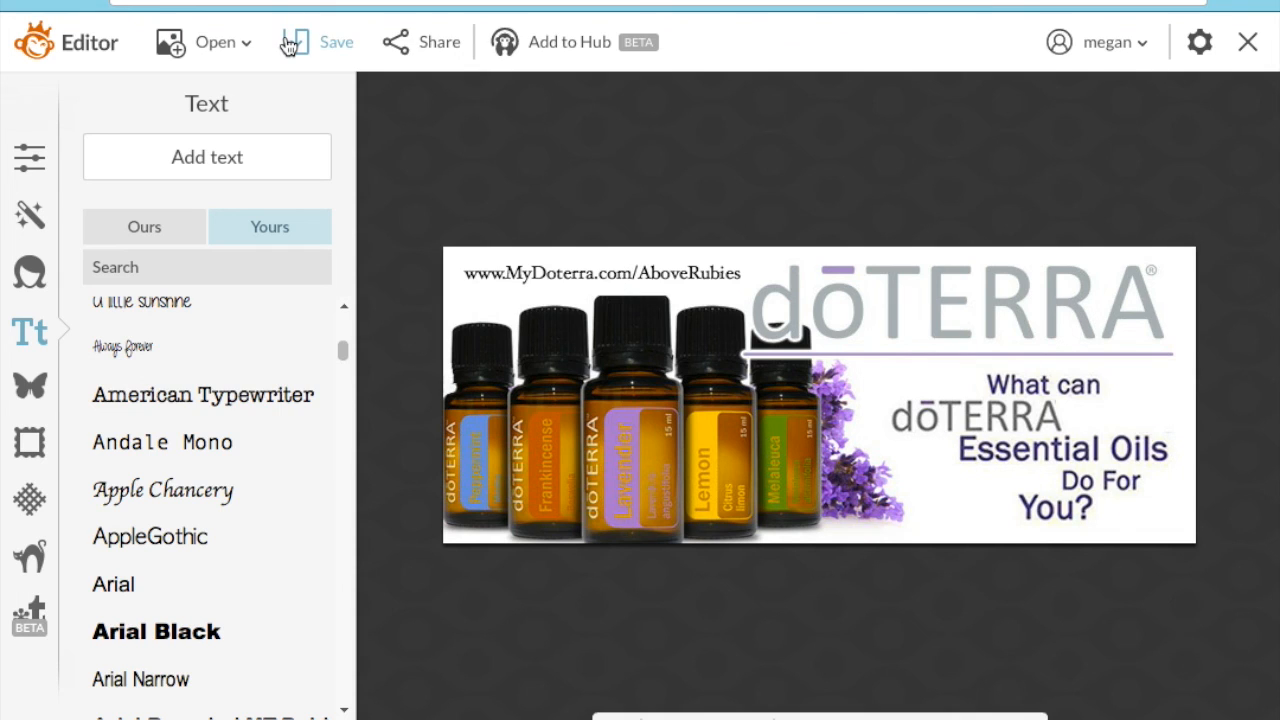
# - Open Elle est Forte Prov 31.png from the A Pic Monkey folder on the computer
pyautogui.click(215, 42)
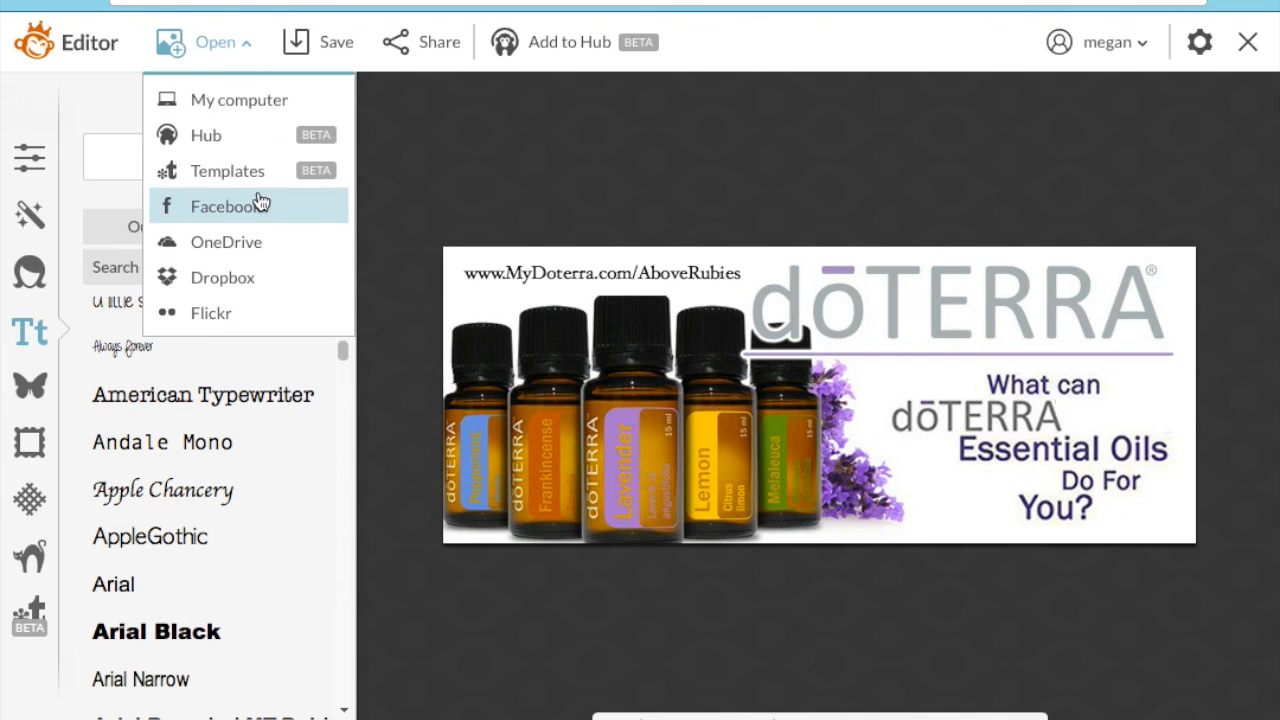
pyautogui.click(249, 101)
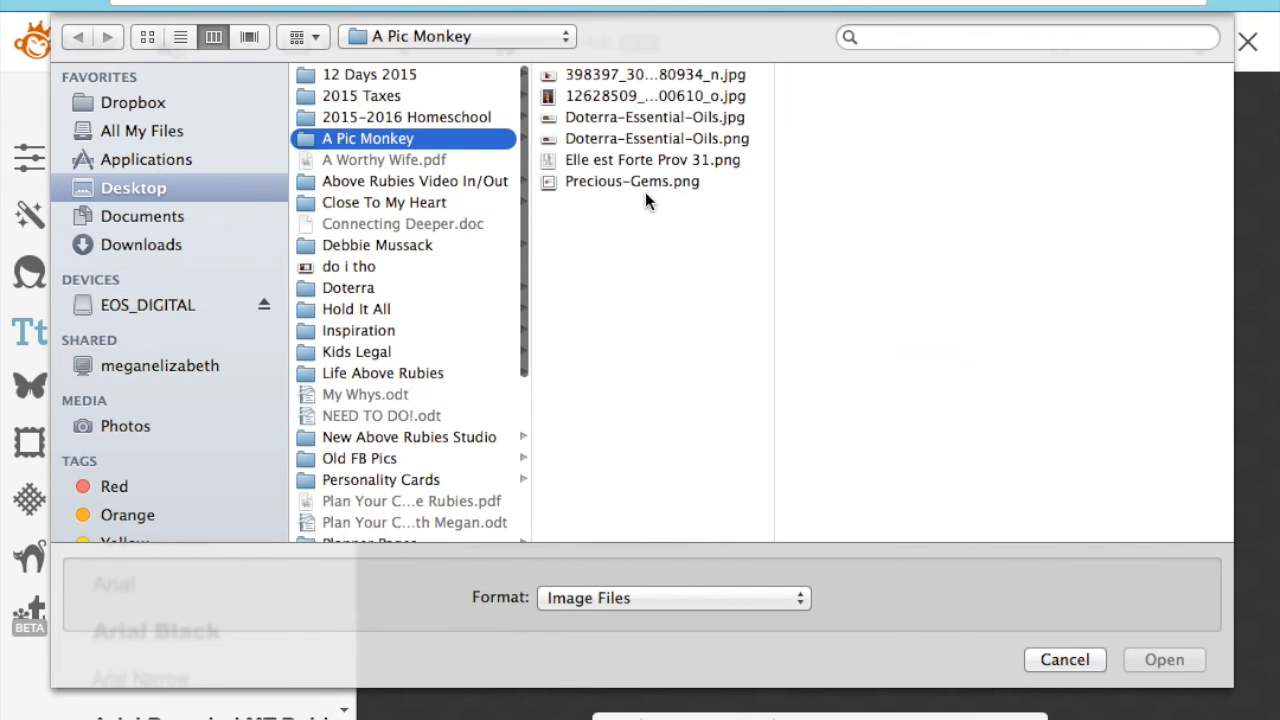
pyautogui.click(624, 142)
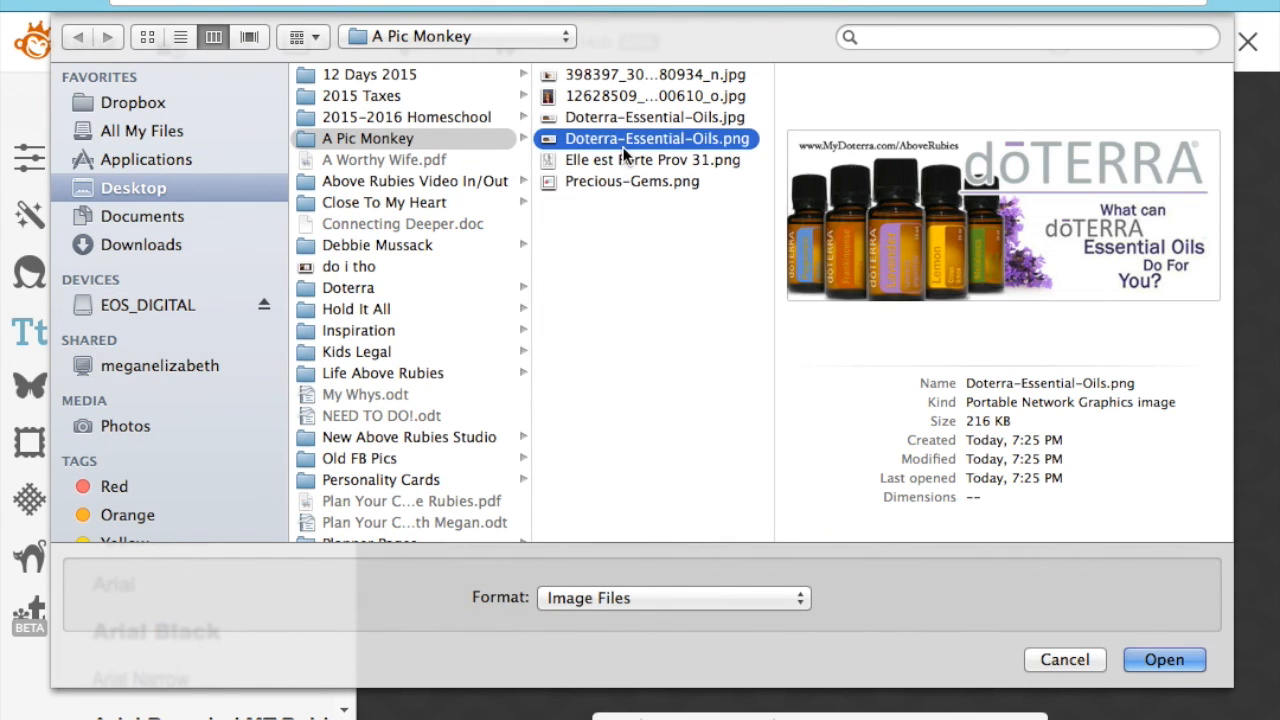
pyautogui.click(627, 158)
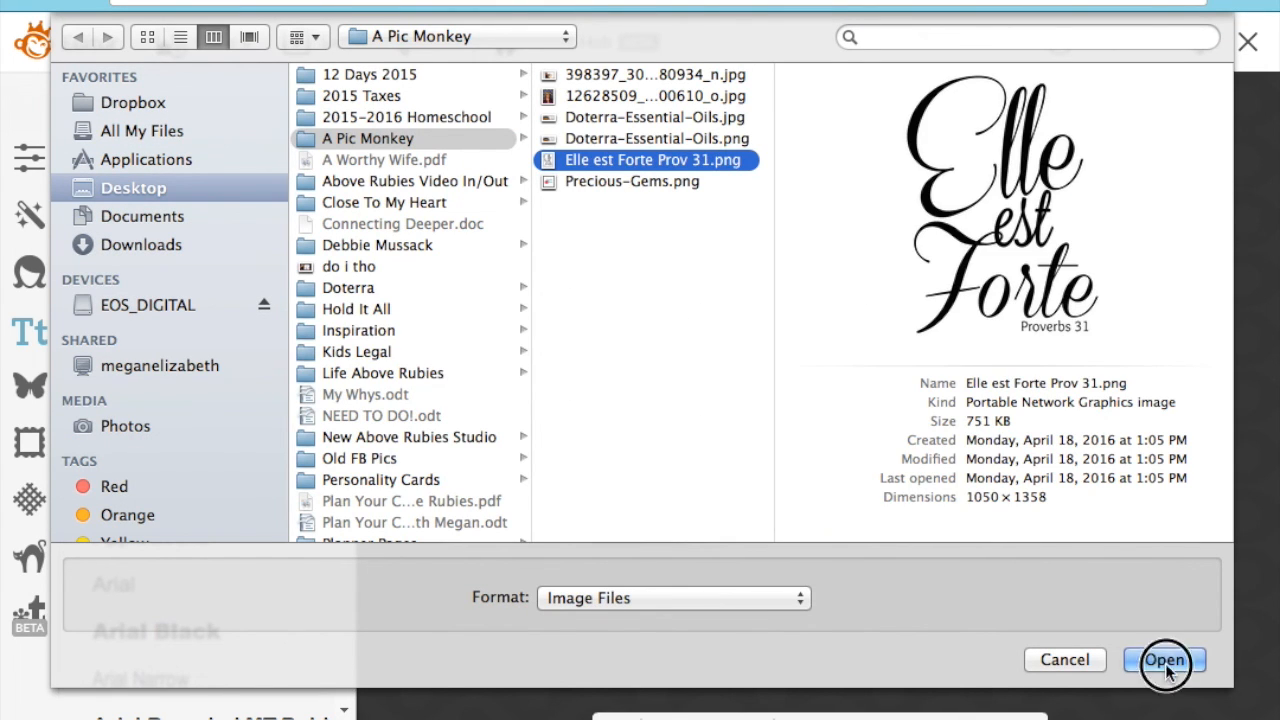
pyautogui.click(1165, 660)
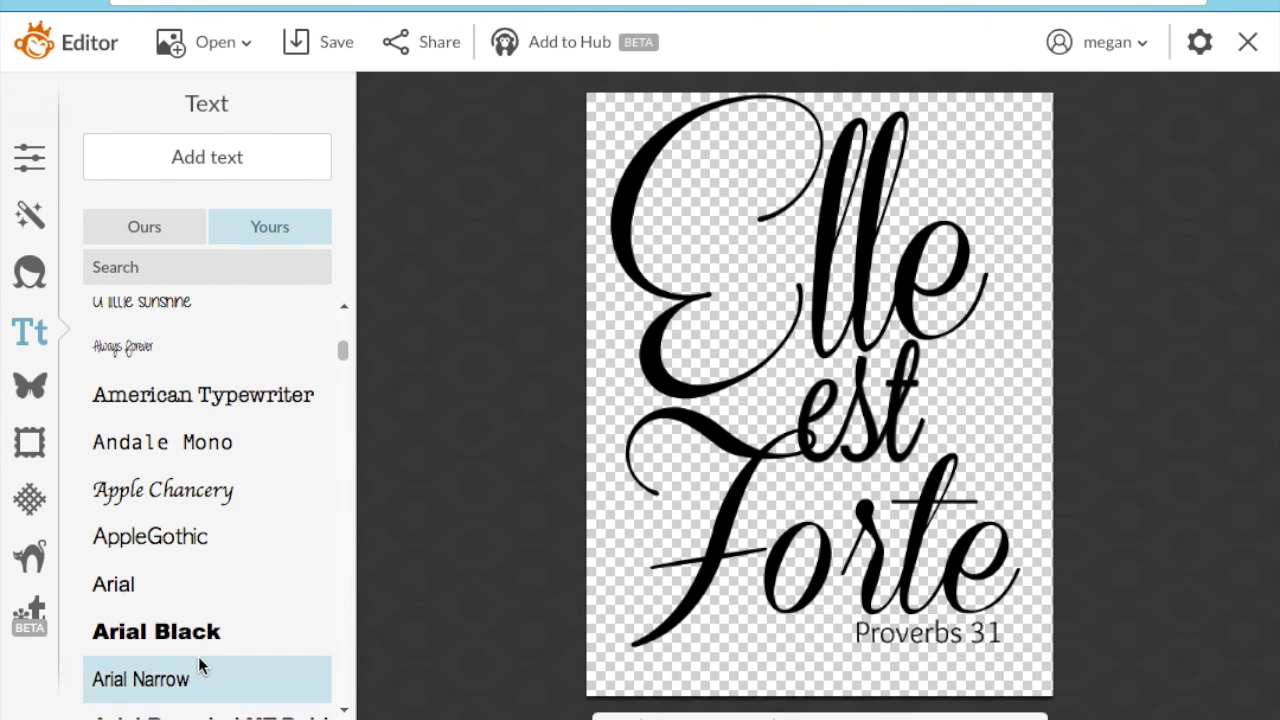
# - Remove the Facebook cover filter, view Business card templates, then clear that filter too
pyautogui.click(35, 601)
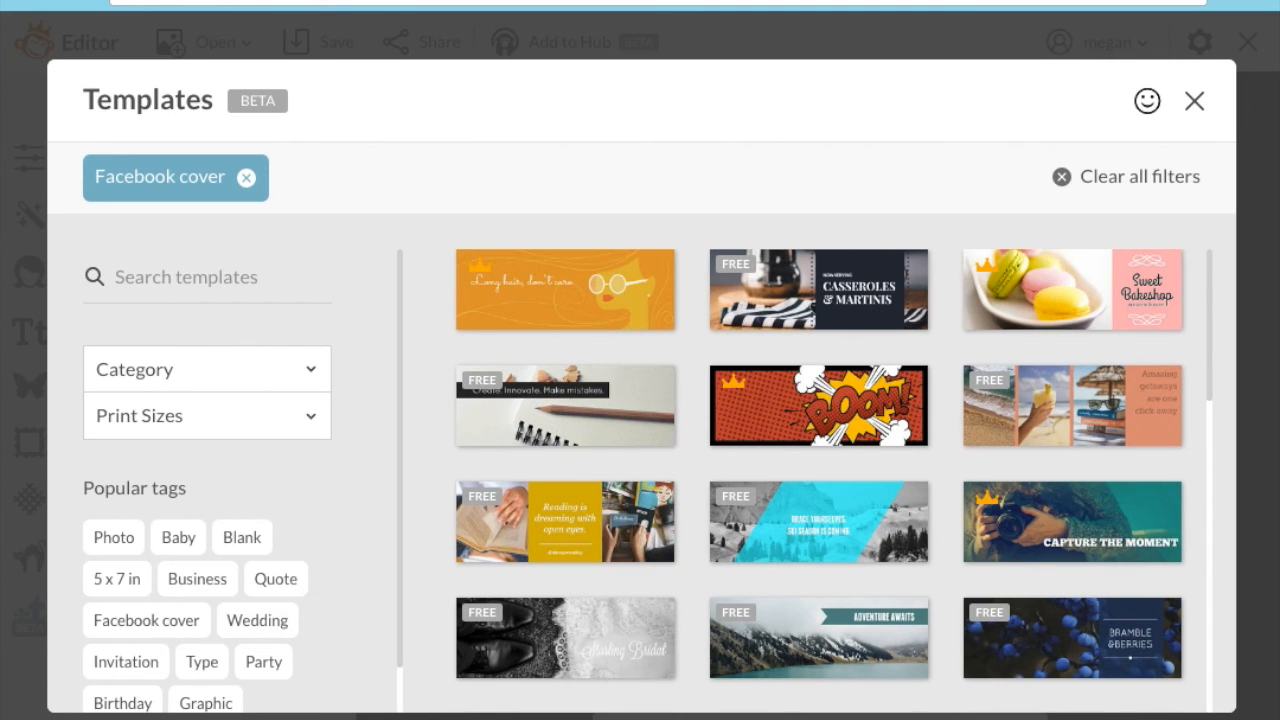
pyautogui.moveTo(581, 627)
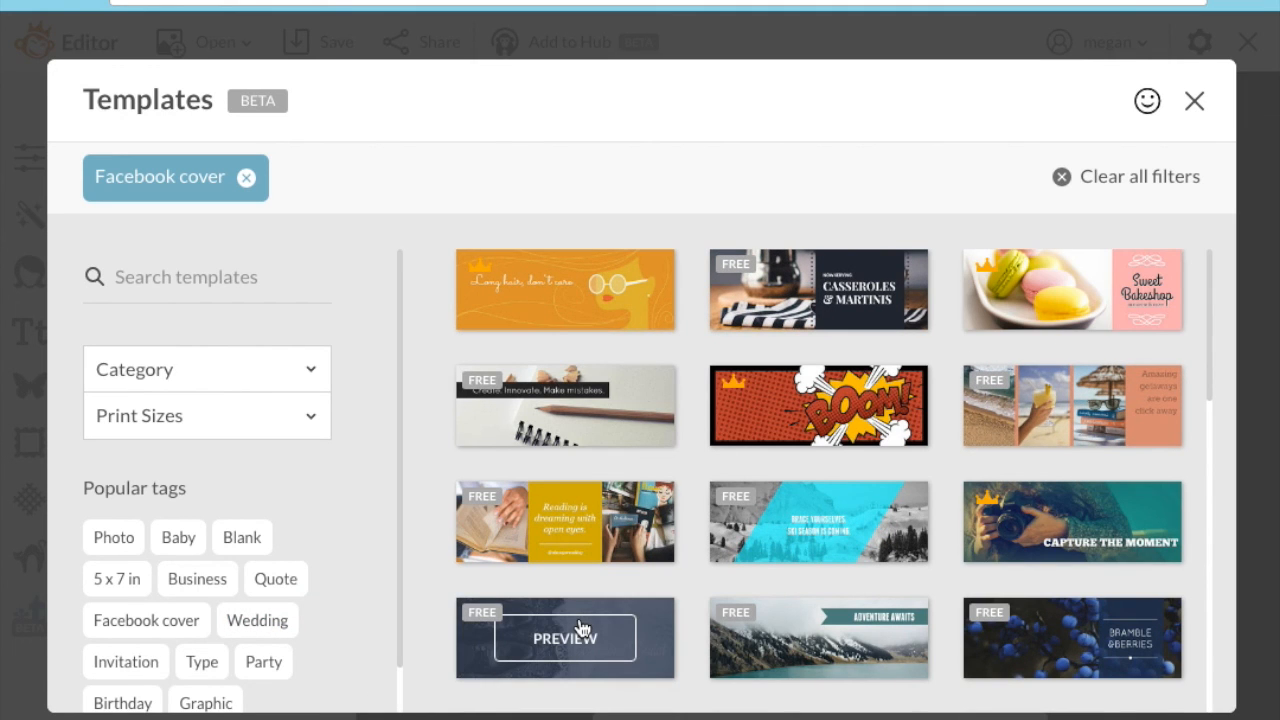
pyautogui.click(248, 177)
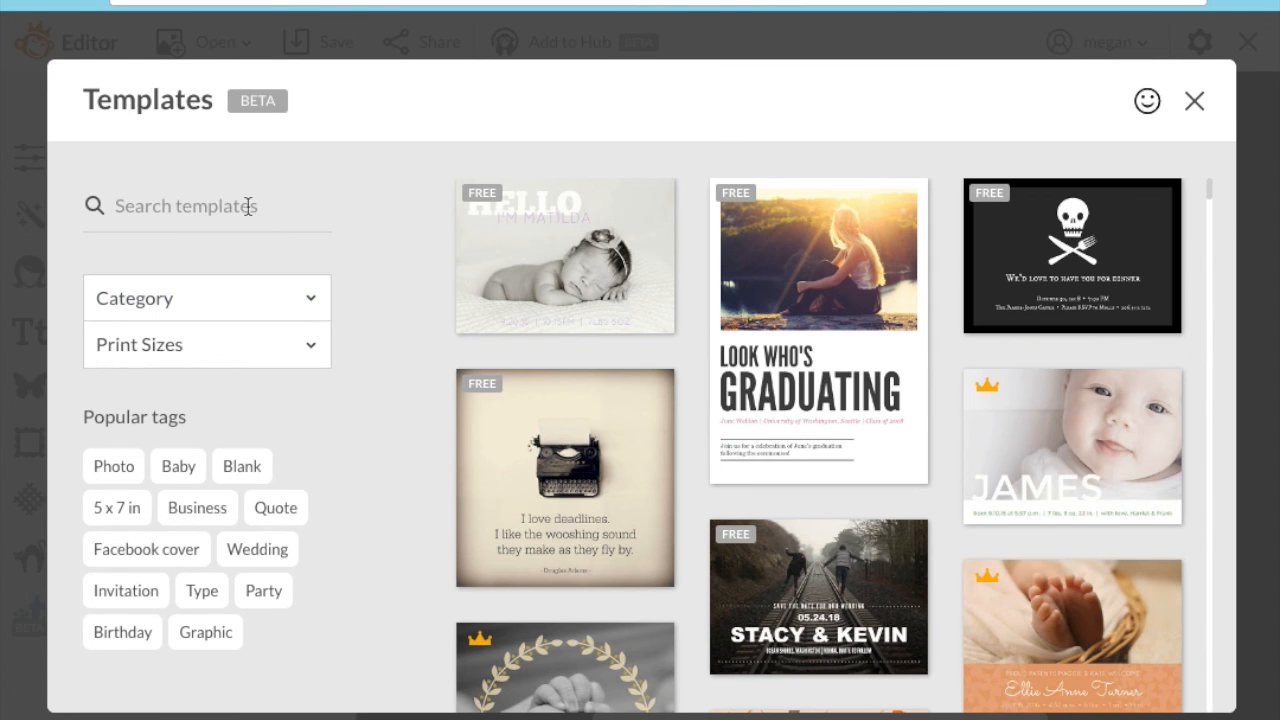
pyautogui.click(311, 308)
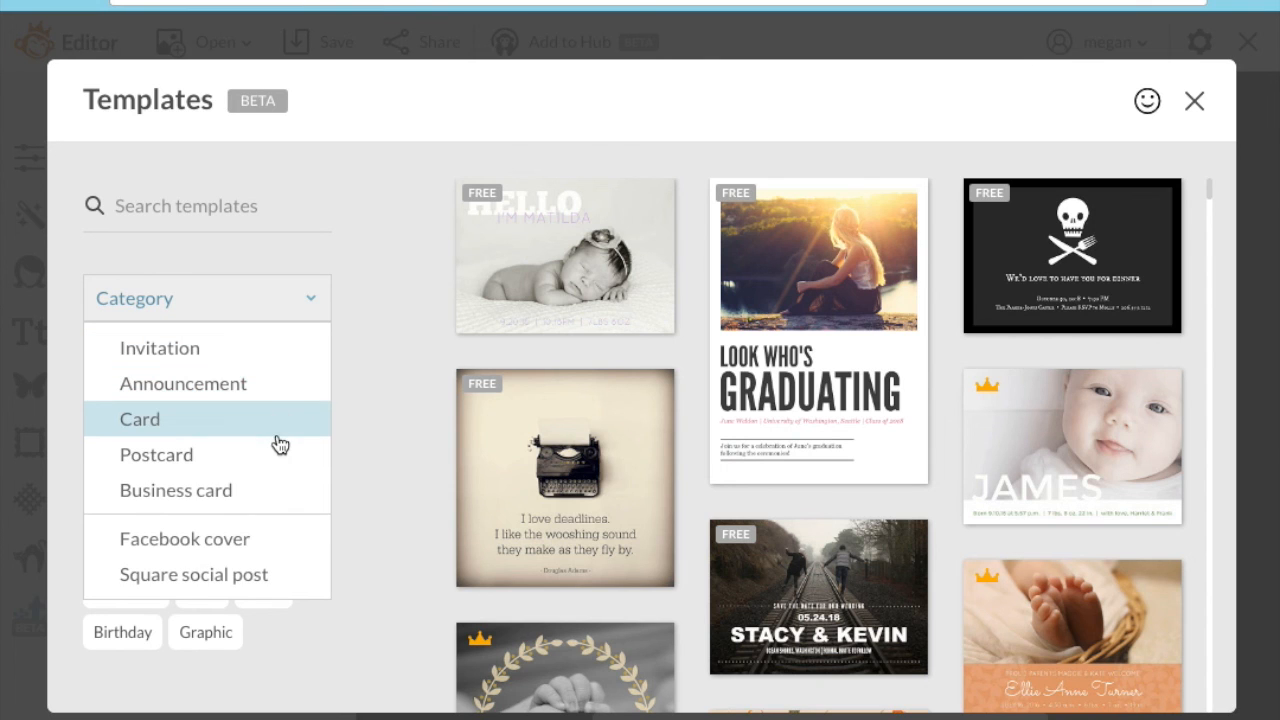
pyautogui.click(274, 488)
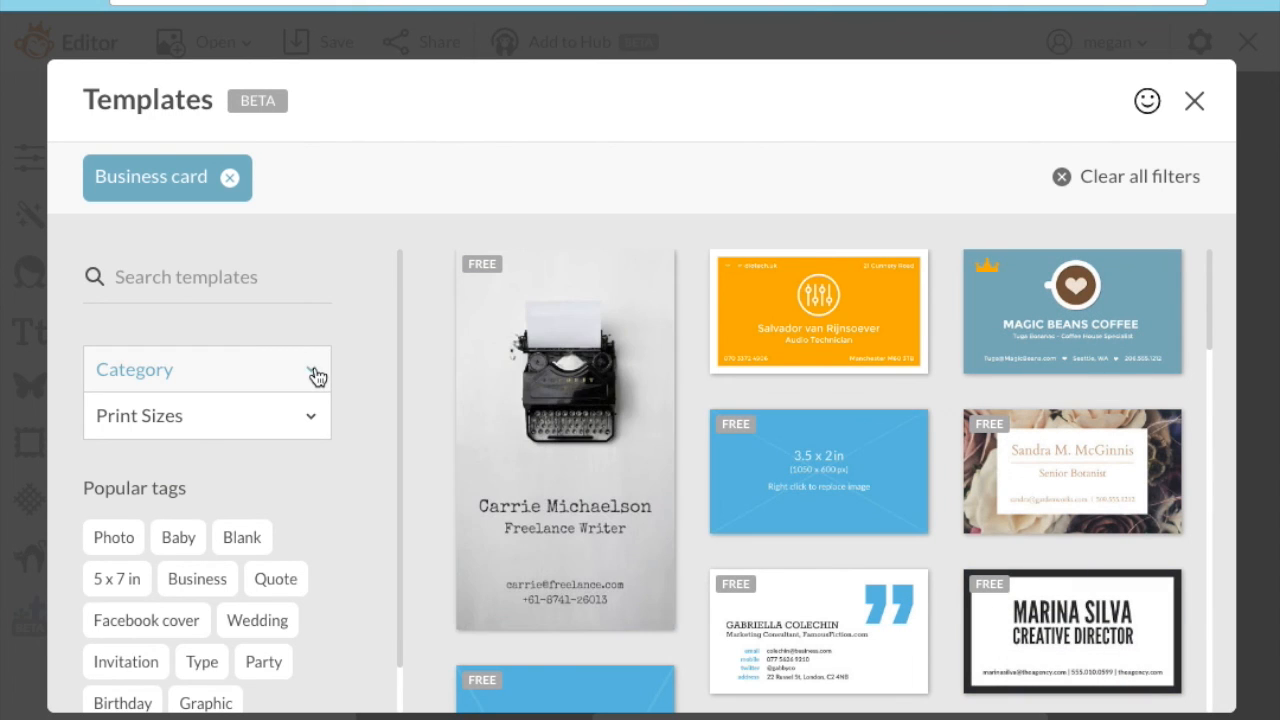
pyautogui.click(229, 180)
pyautogui.scroll(-3, 823, 485)
pyautogui.scroll(-5, 823, 485)
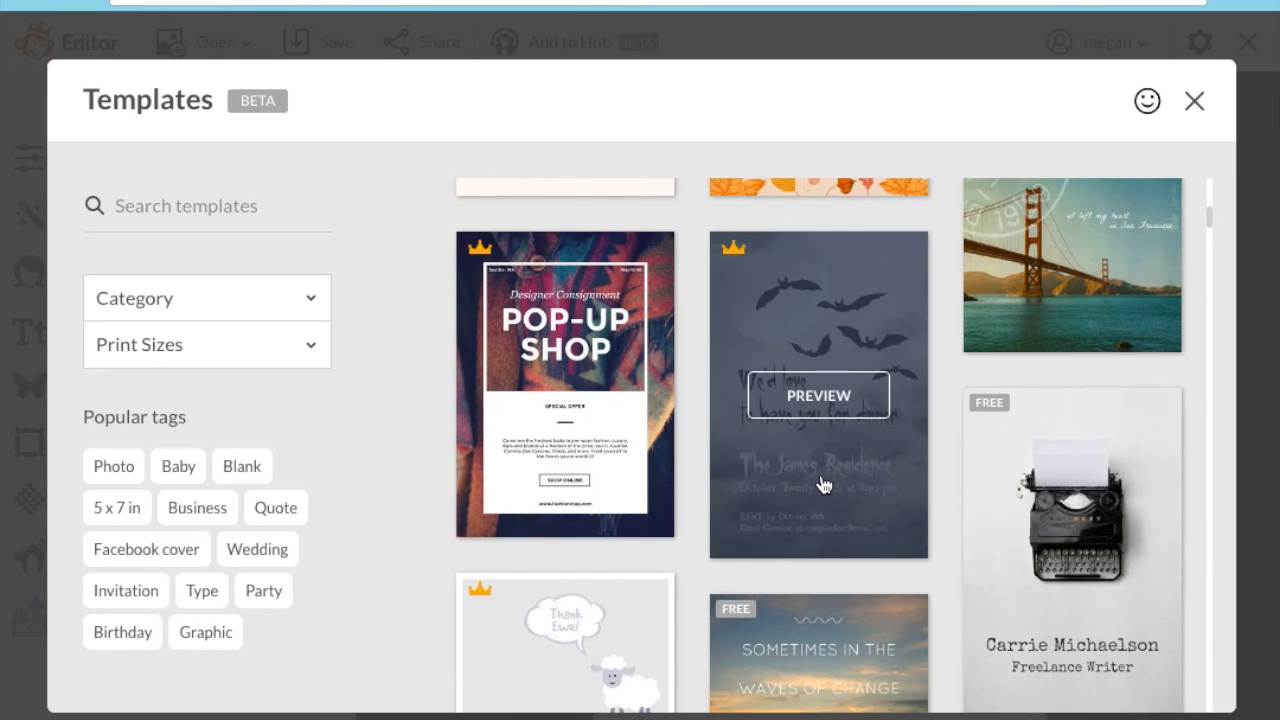
pyautogui.scroll(-1, 823, 485)
pyautogui.scroll(-1, 823, 485)
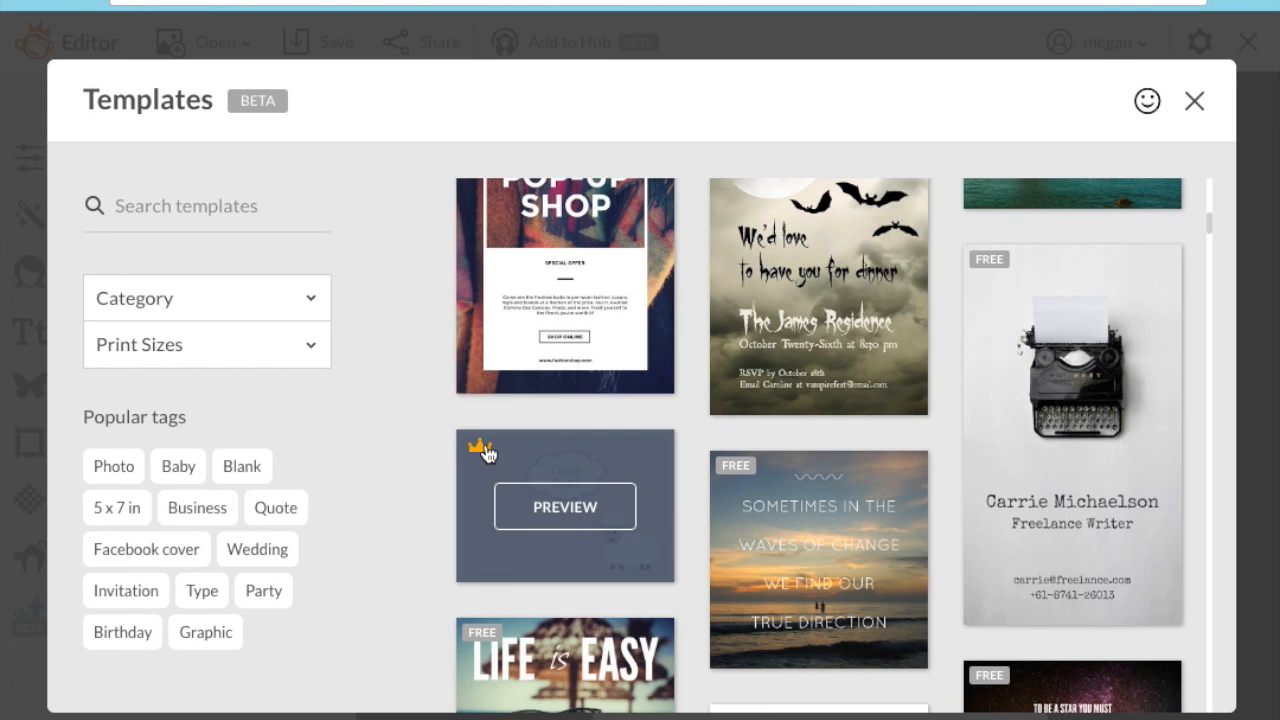
pyautogui.scroll(-3, 693, 622)
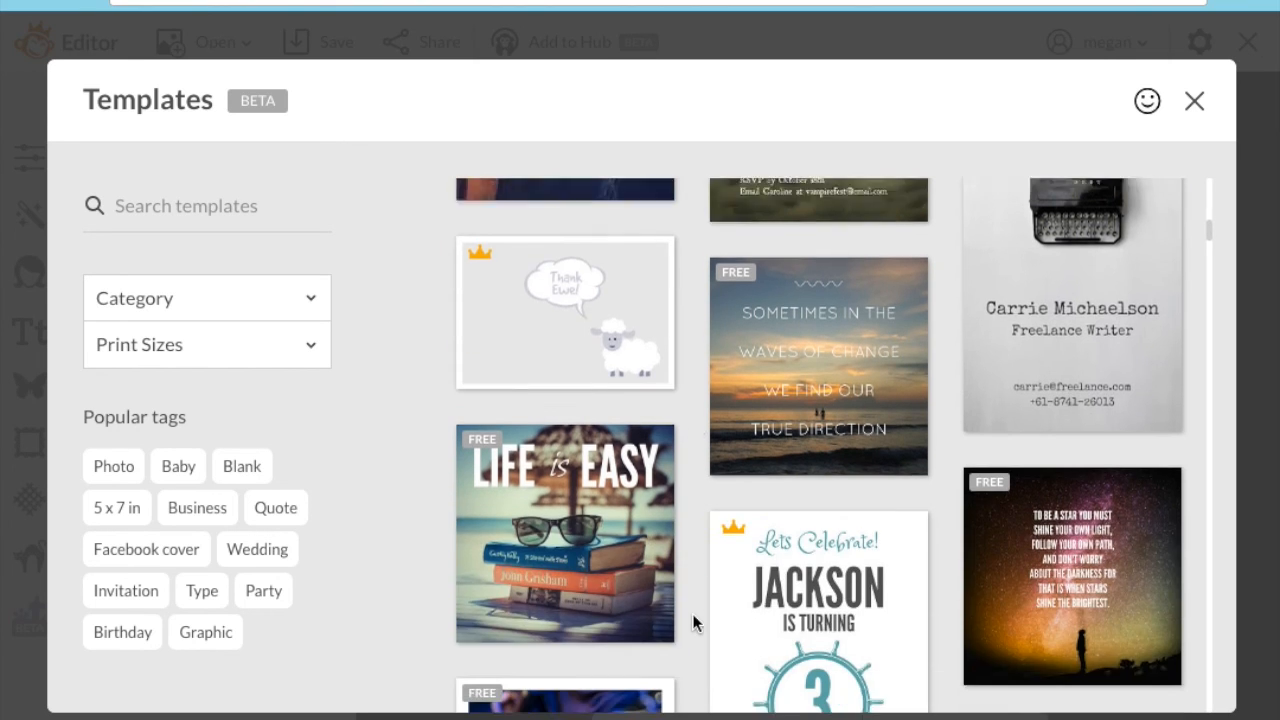
pyautogui.click(578, 392)
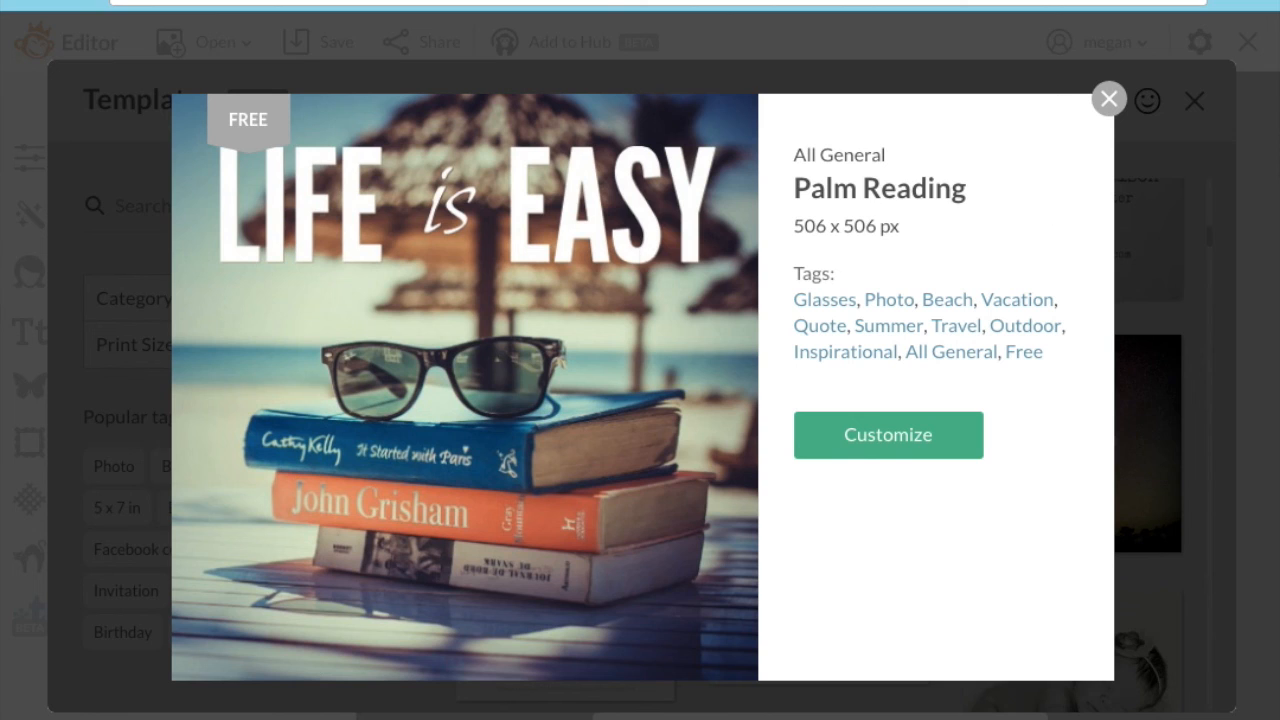
pyautogui.click(1109, 98)
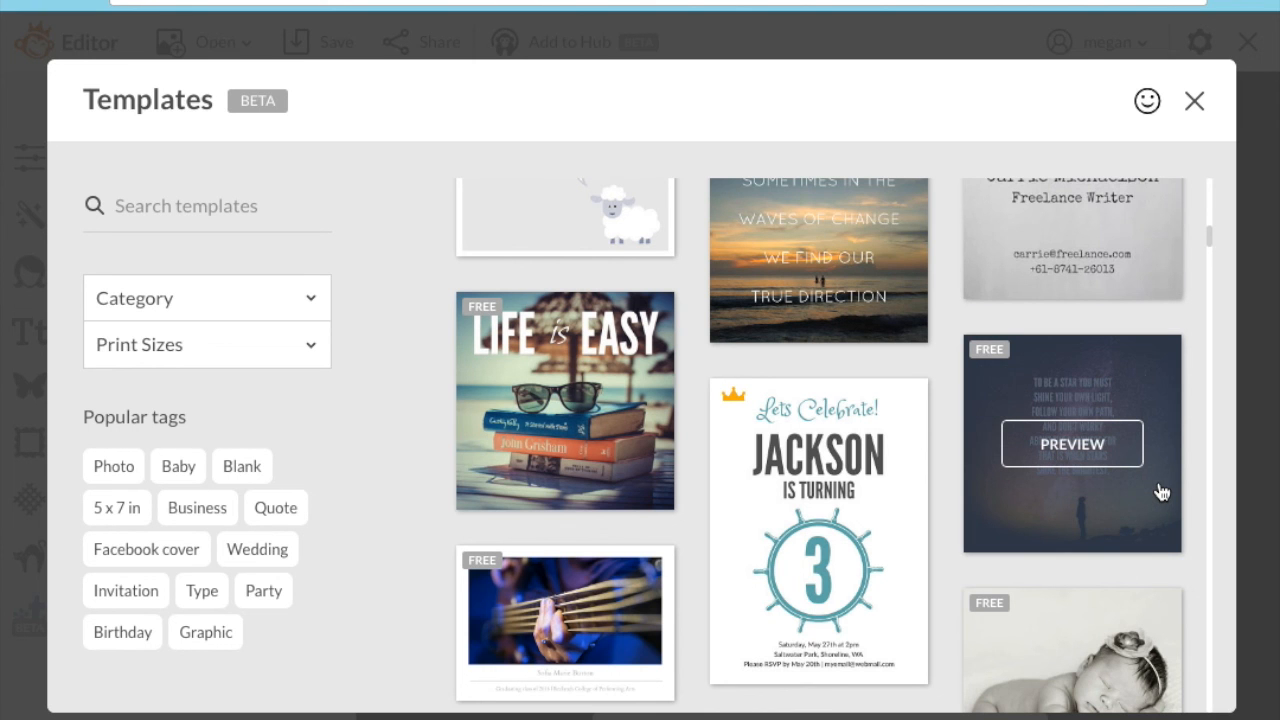
pyautogui.scroll(-5, 1098, 597)
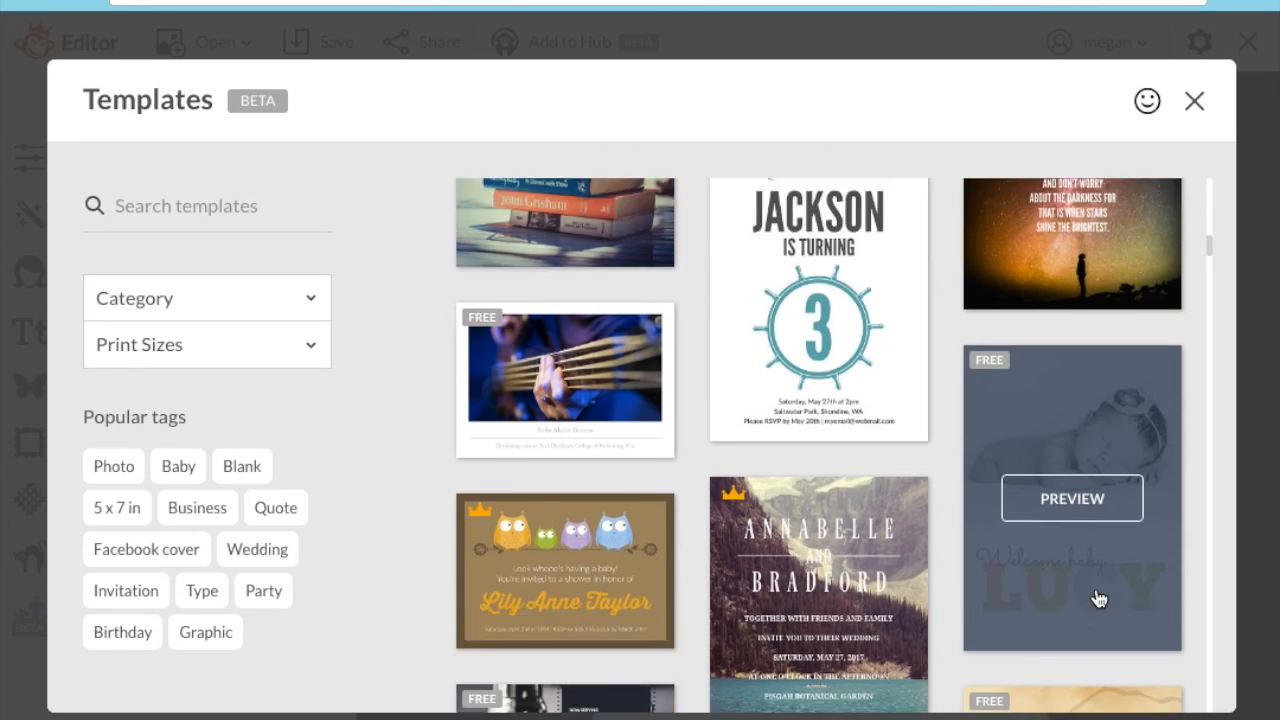
pyautogui.scroll(-3, 1098, 597)
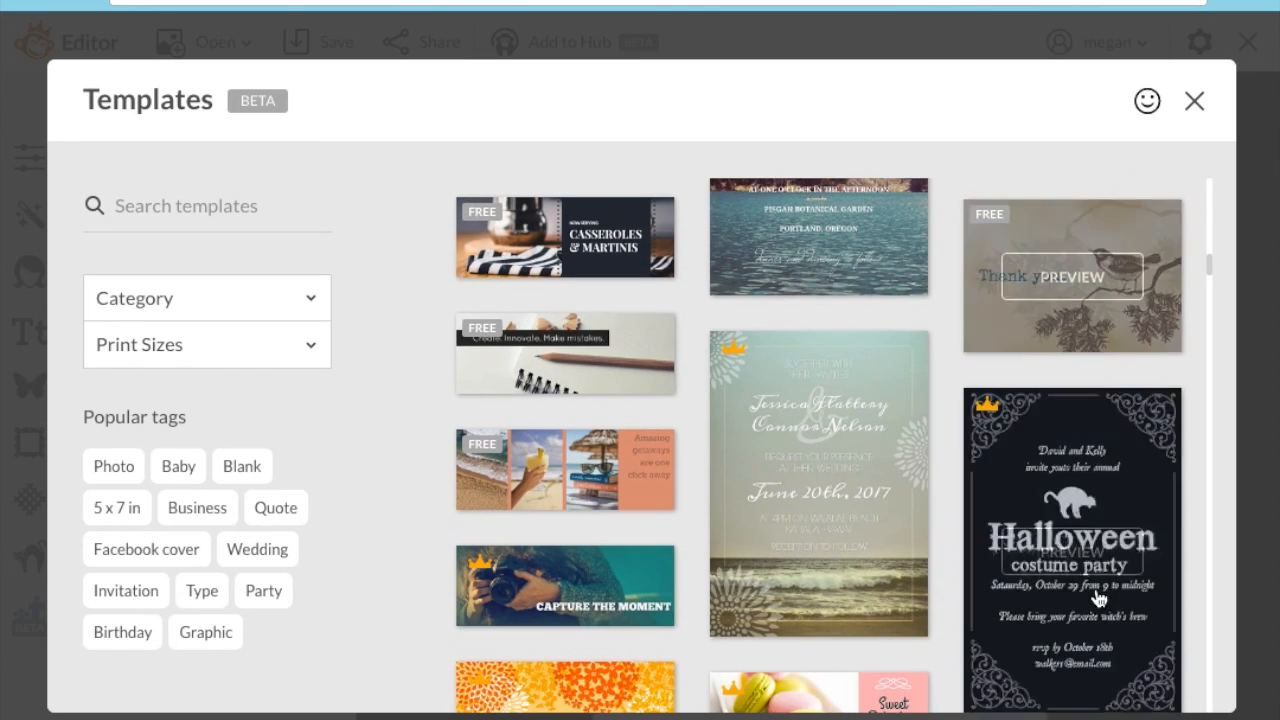
pyautogui.scroll(-1, 1098, 597)
pyautogui.scroll(-5, 1098, 597)
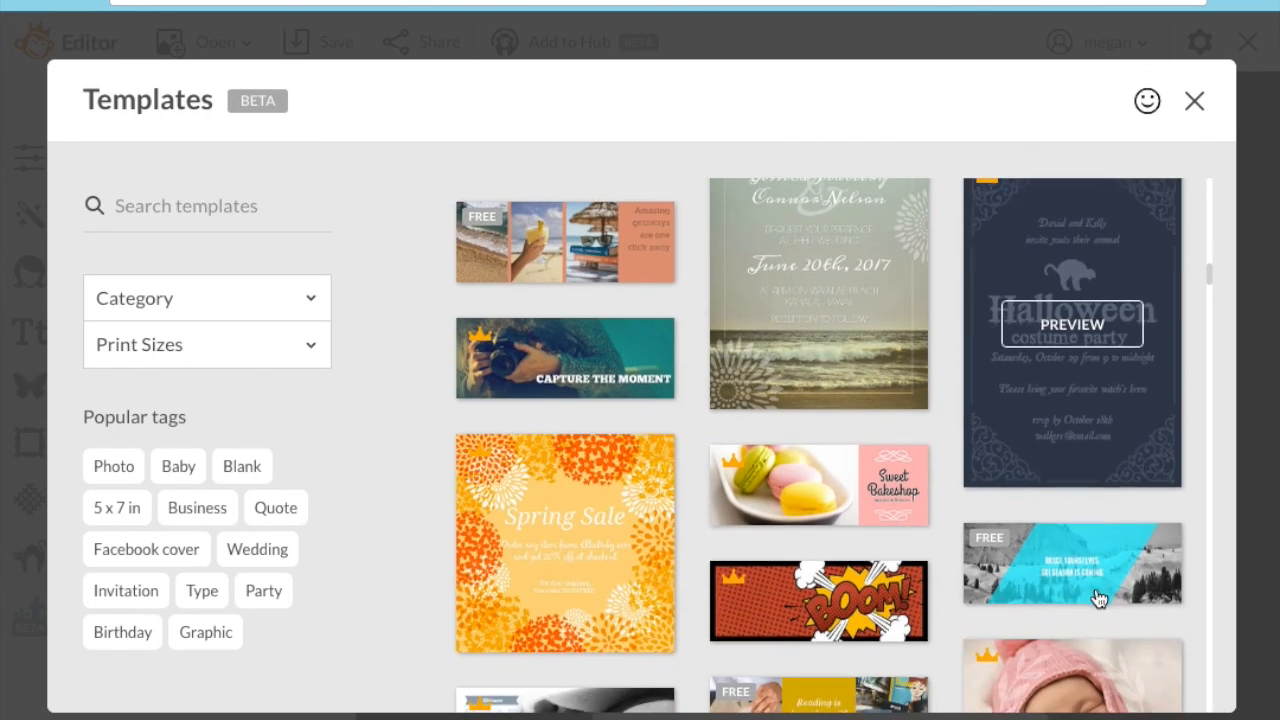
pyautogui.scroll(-9, 1098, 597)
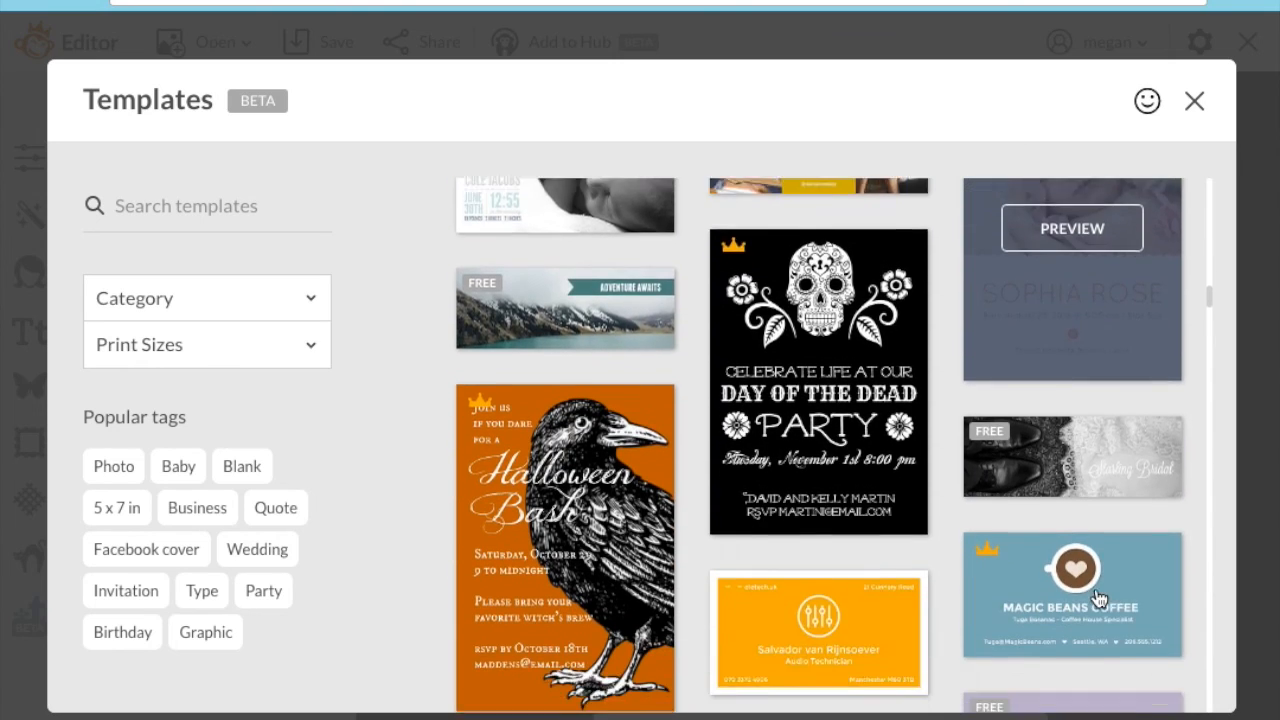
pyautogui.scroll(-10, 1098, 597)
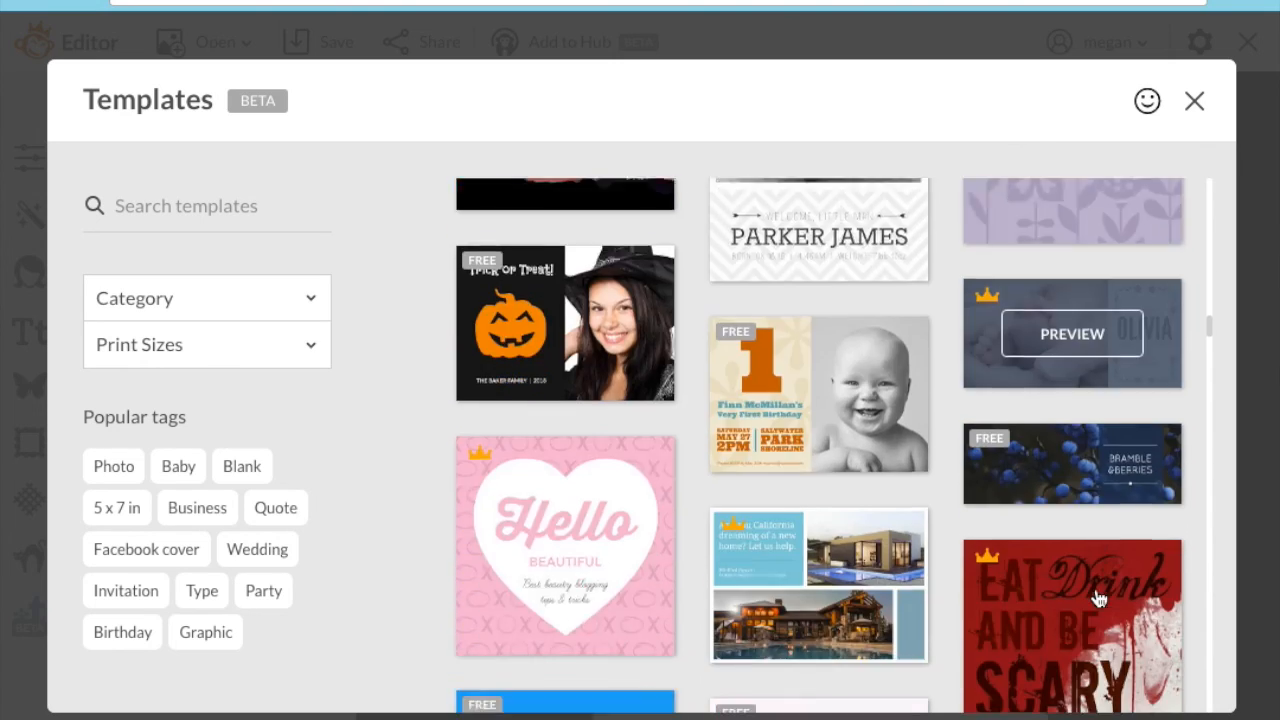
pyautogui.scroll(-4, 1098, 597)
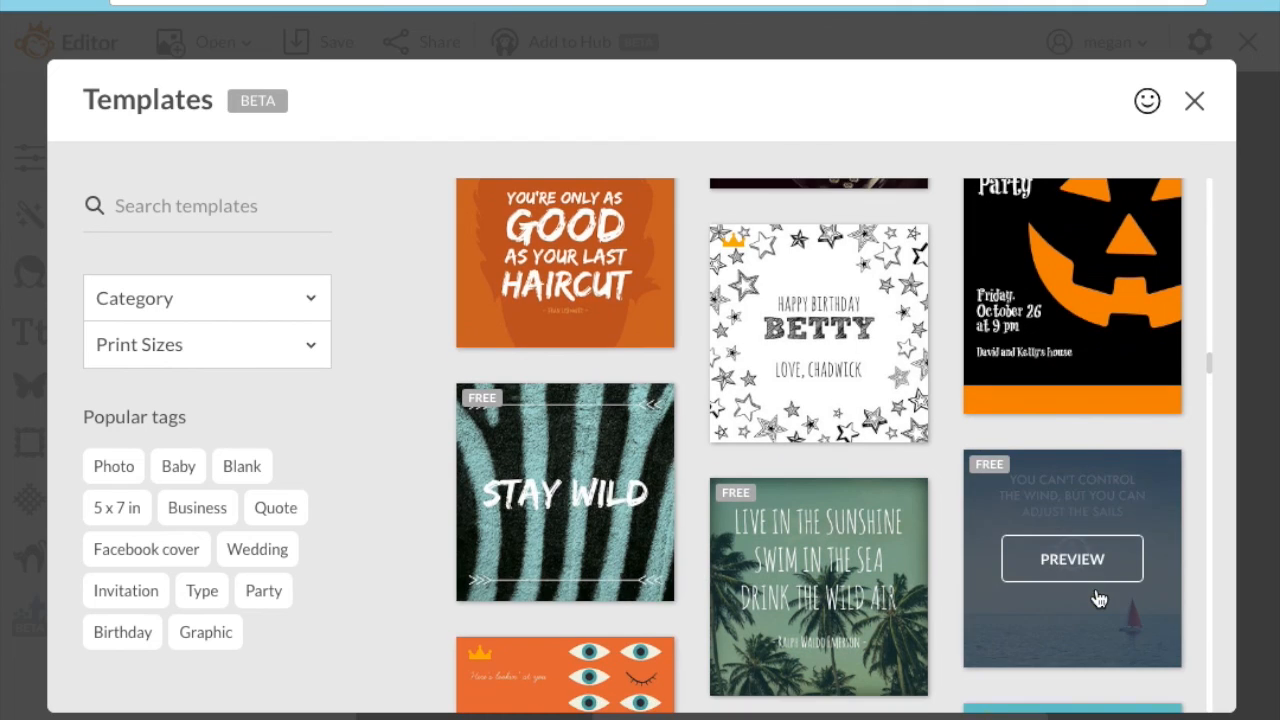
pyautogui.scroll(-4, 691, 586)
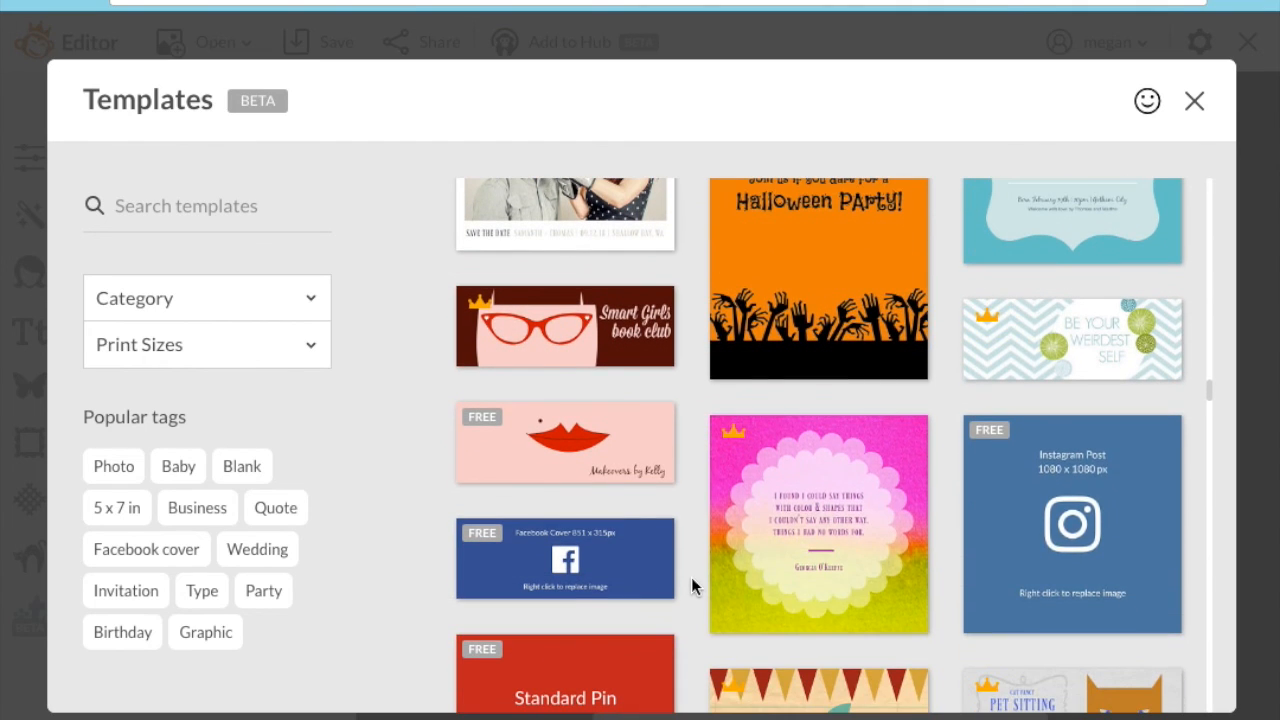
pyautogui.moveTo(1007, 560)
pyautogui.scroll(-5, 1007, 560)
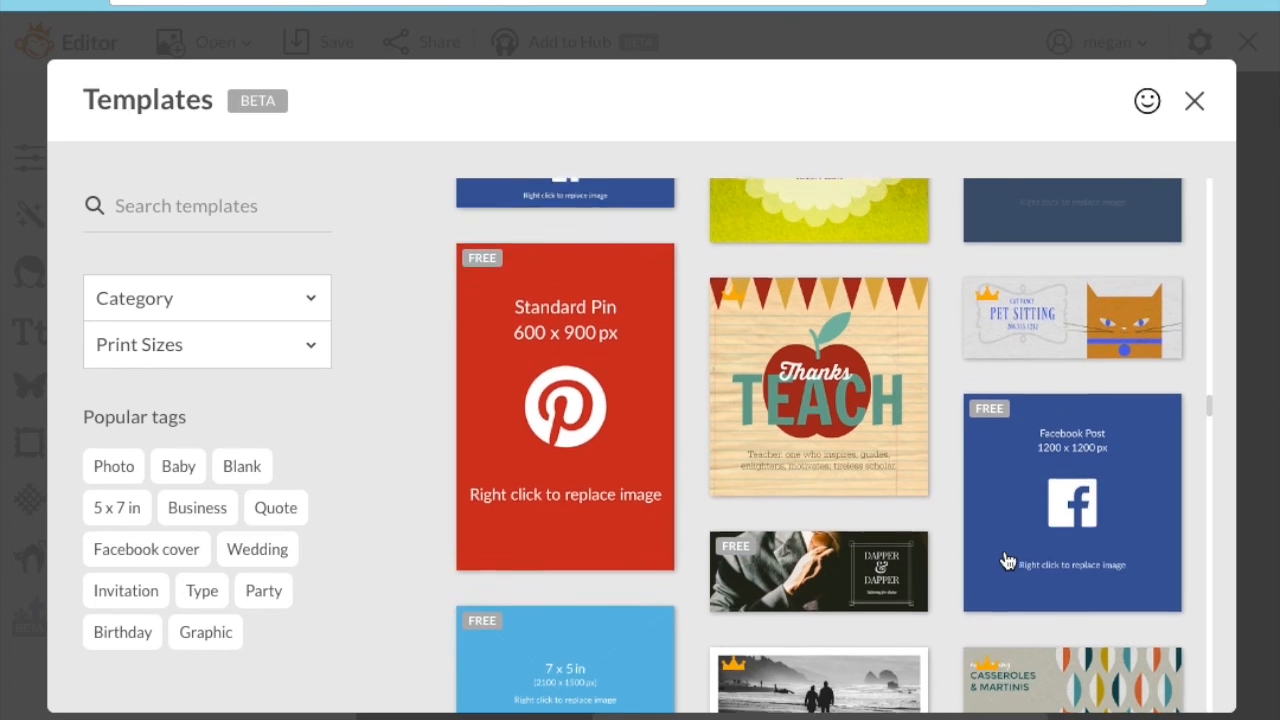
pyautogui.moveTo(487, 418)
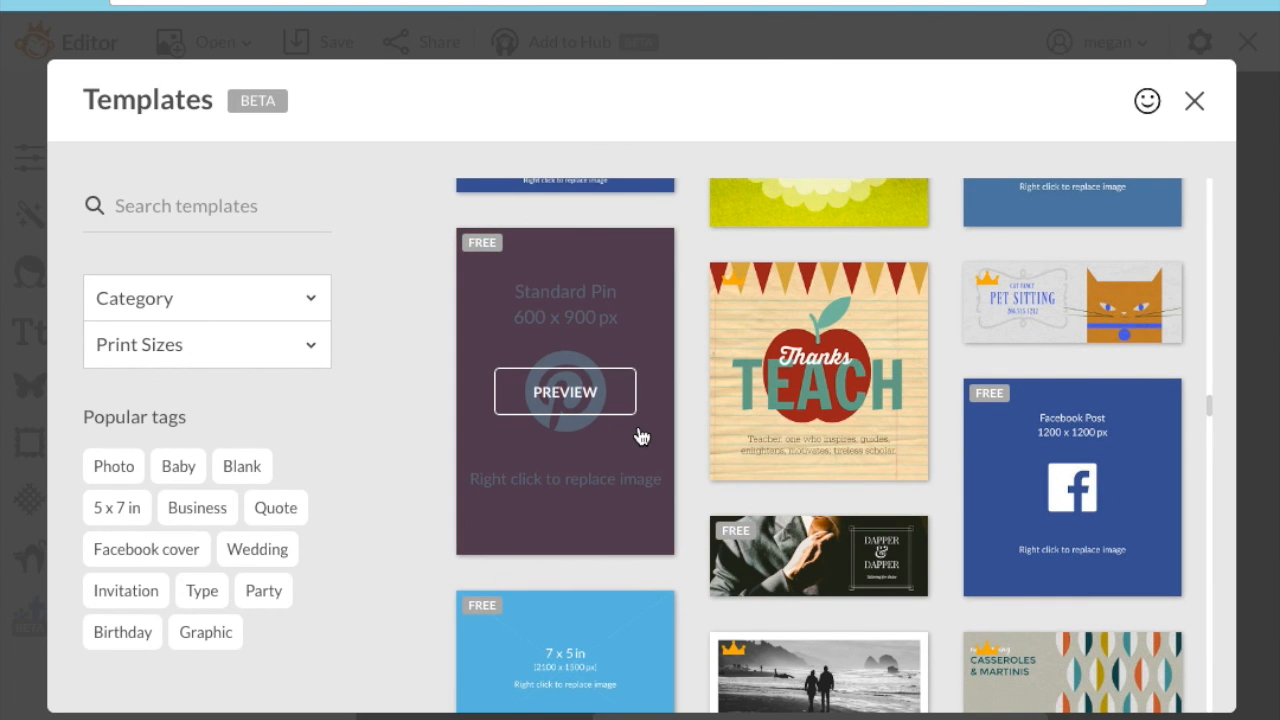
pyautogui.click(608, 392)
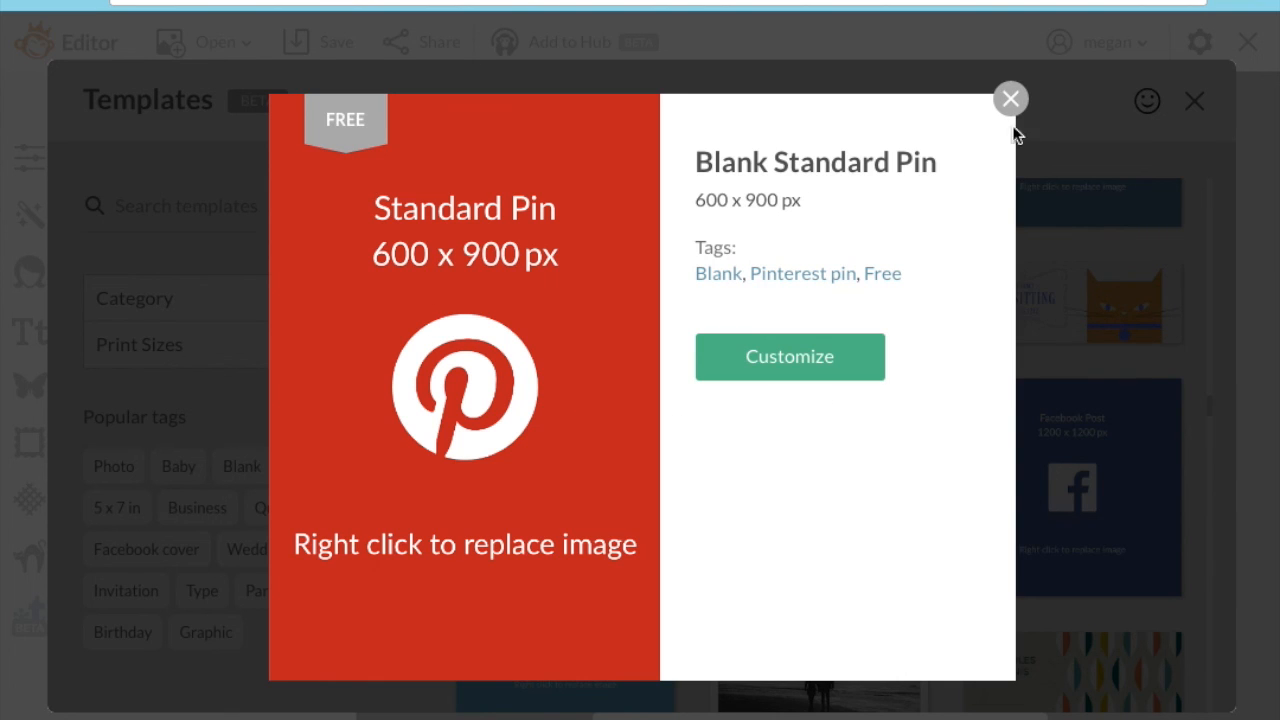
pyautogui.click(1010, 98)
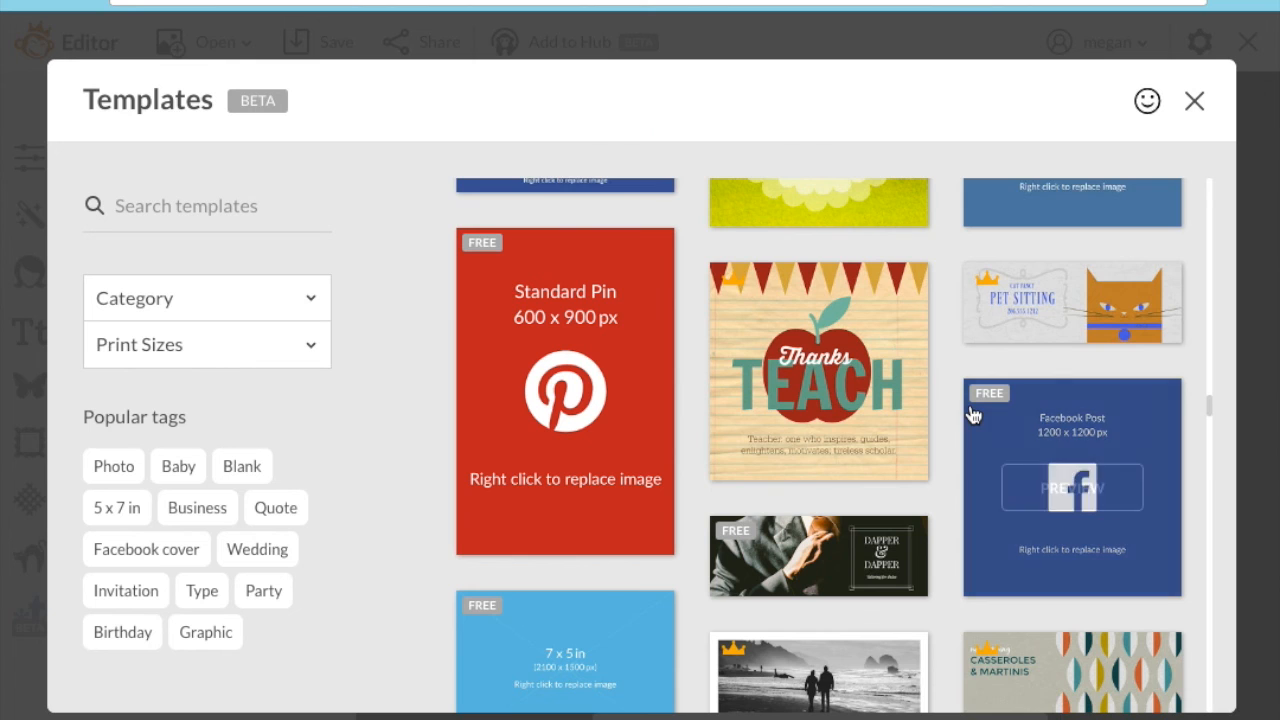
pyautogui.scroll(-1, 966, 402)
pyautogui.click(1112, 436)
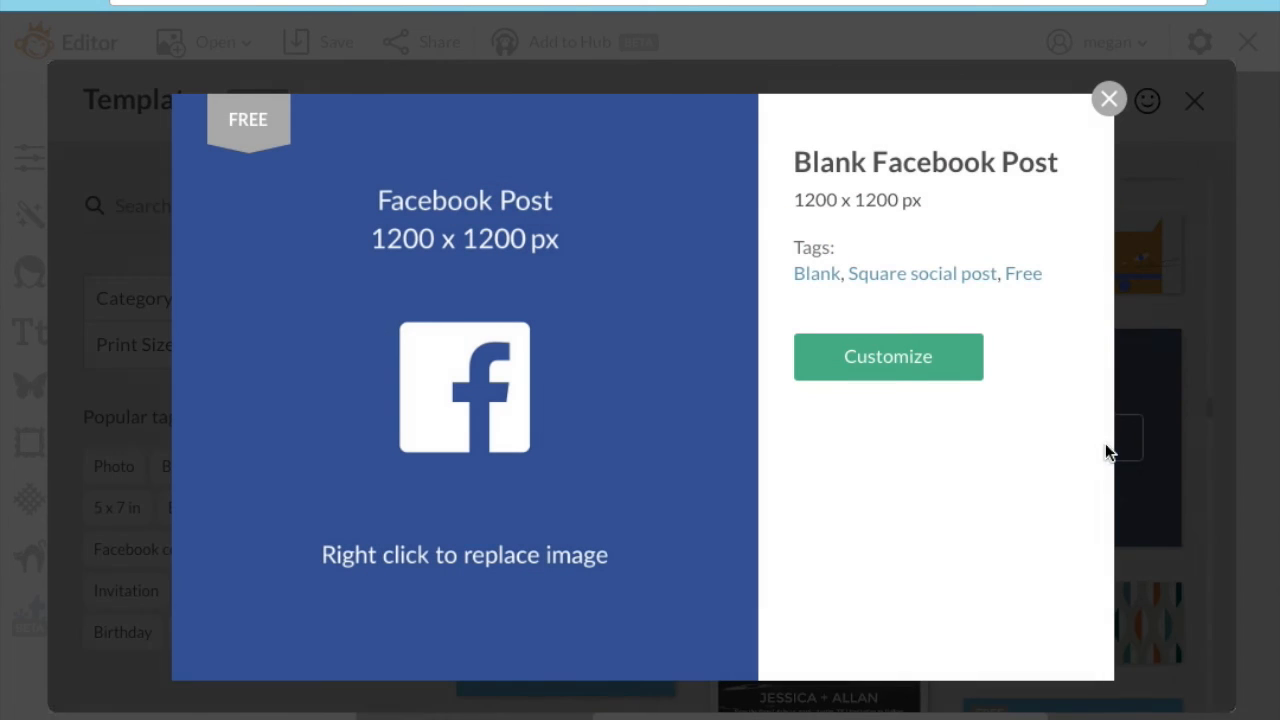
pyautogui.click(1108, 98)
pyautogui.scroll(-5, 1063, 405)
pyautogui.scroll(-10, 1063, 405)
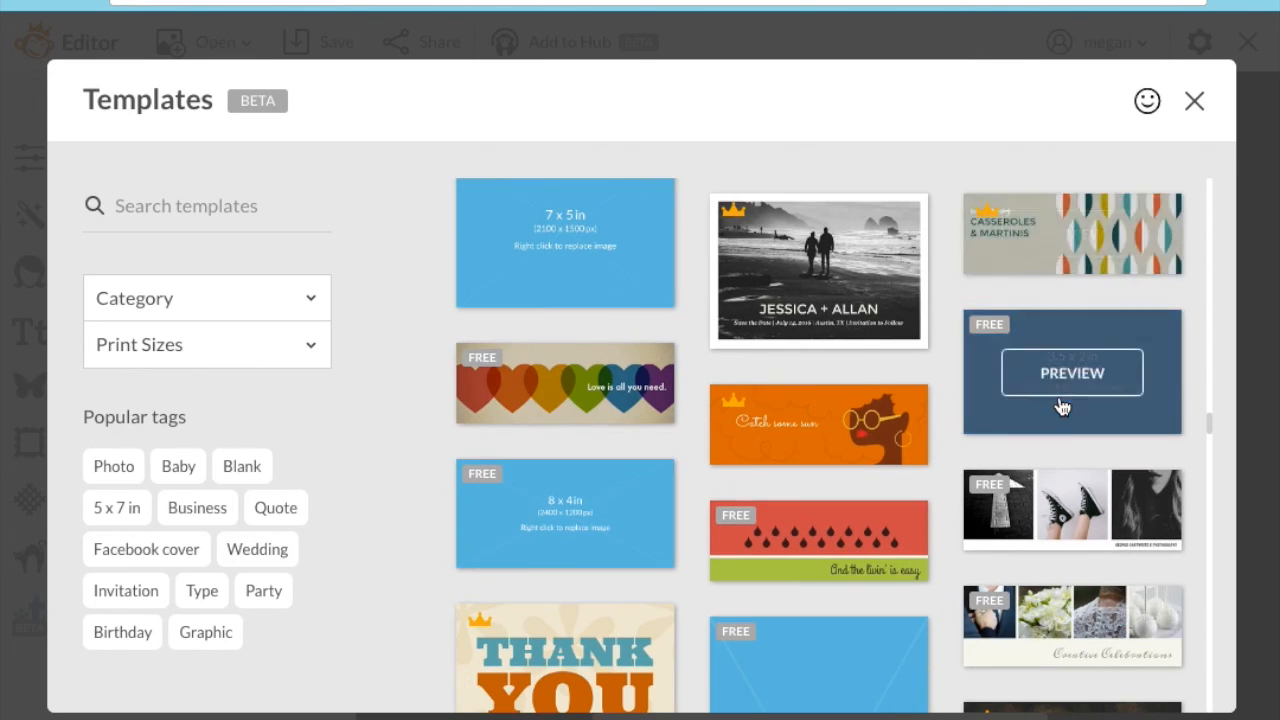
pyautogui.scroll(-6, 1063, 405)
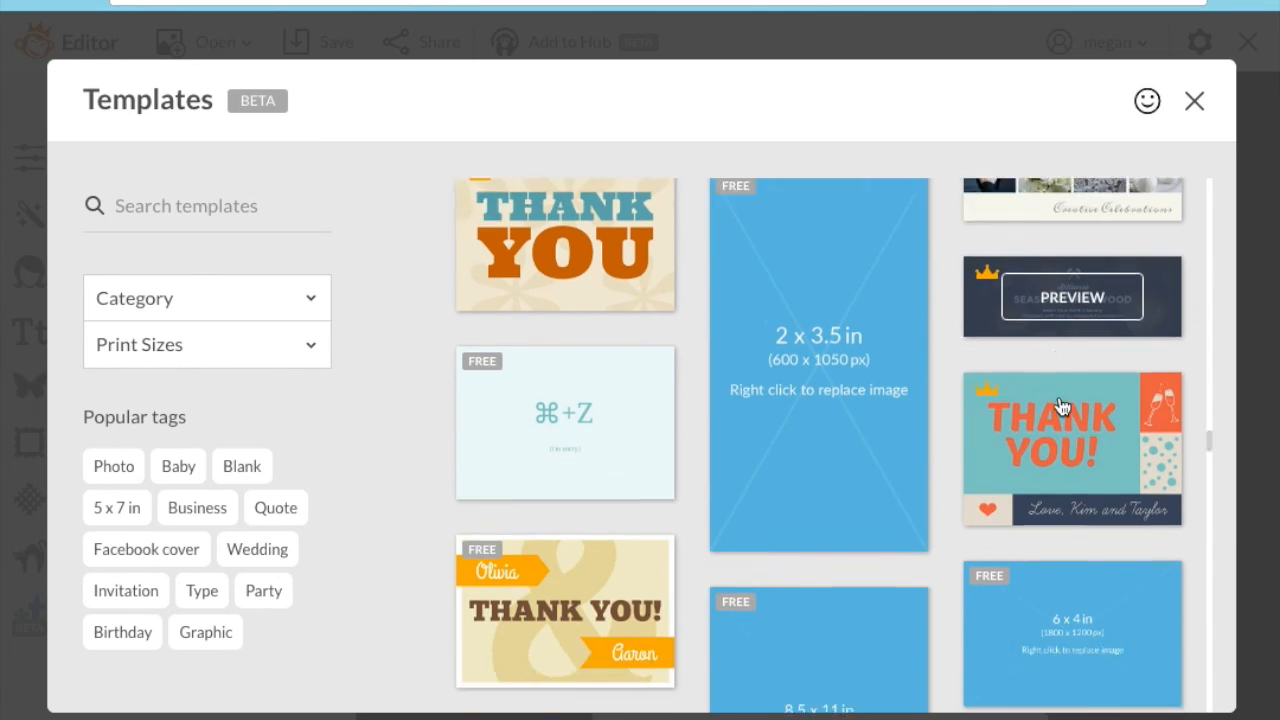
pyautogui.scroll(-5, 1061, 405)
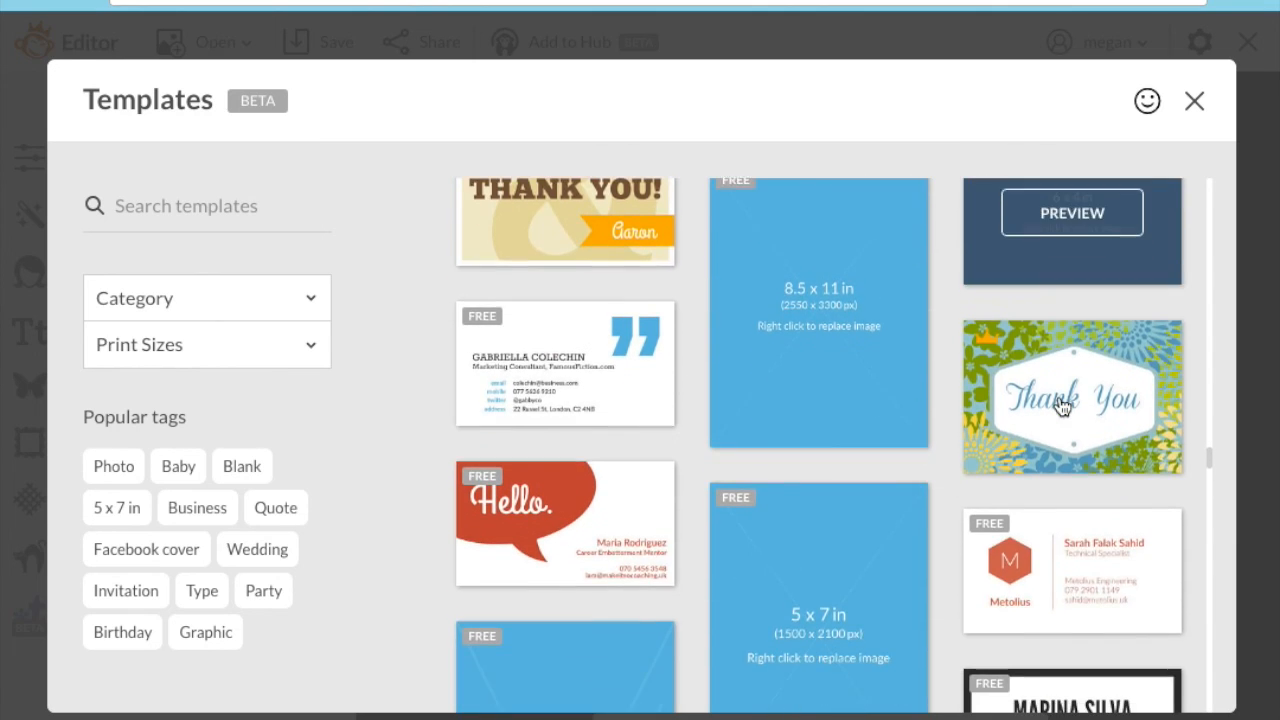
pyautogui.scroll(-13, 1073, 416)
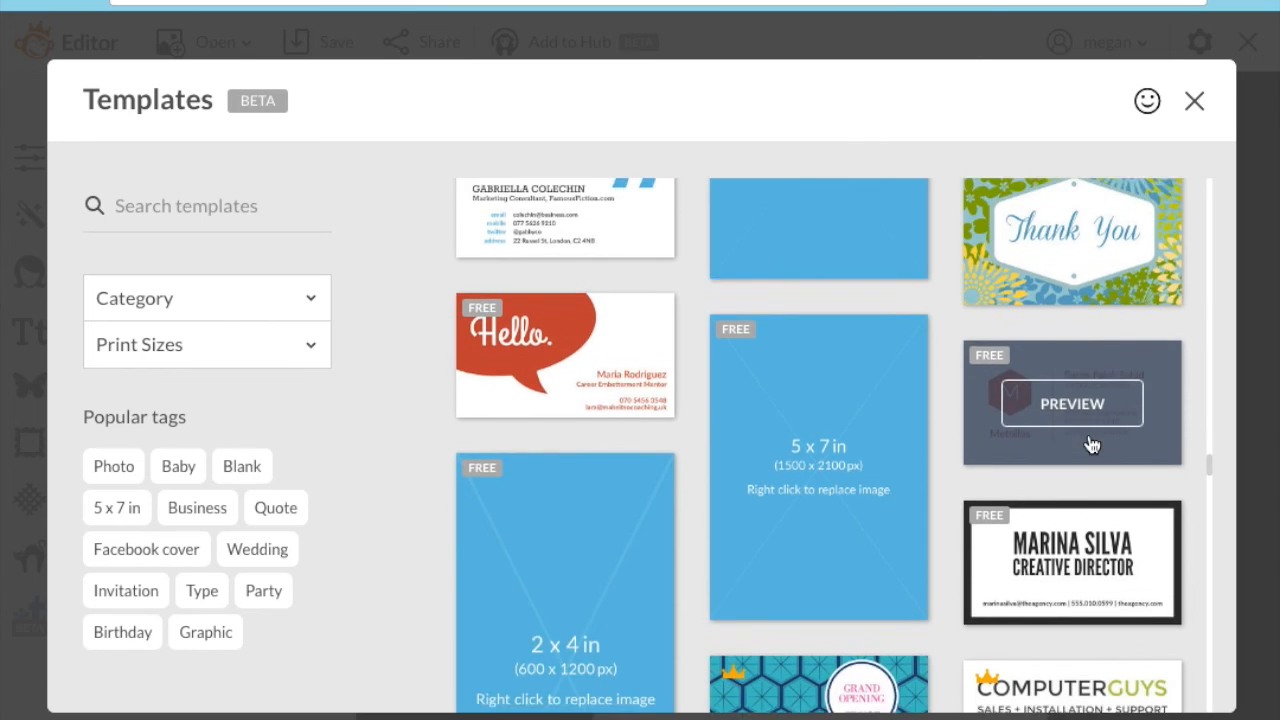
pyautogui.scroll(-18, 1091, 445)
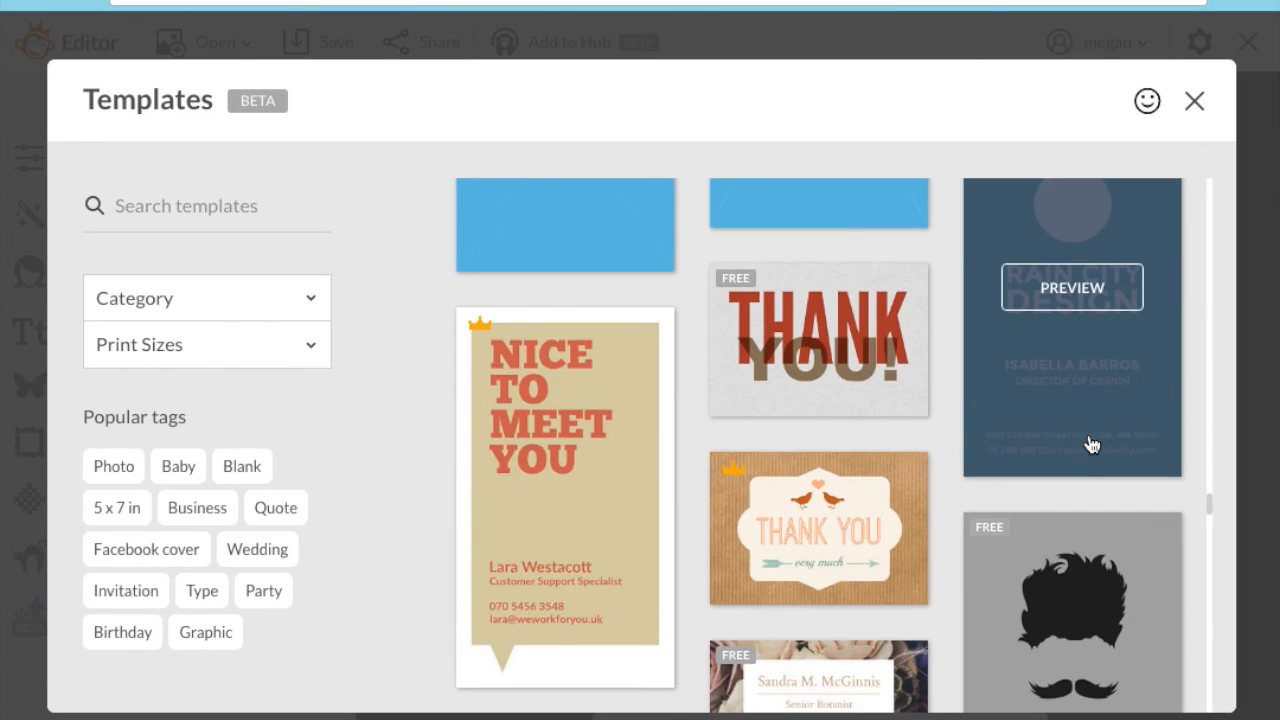
pyautogui.scroll(-6, 1091, 445)
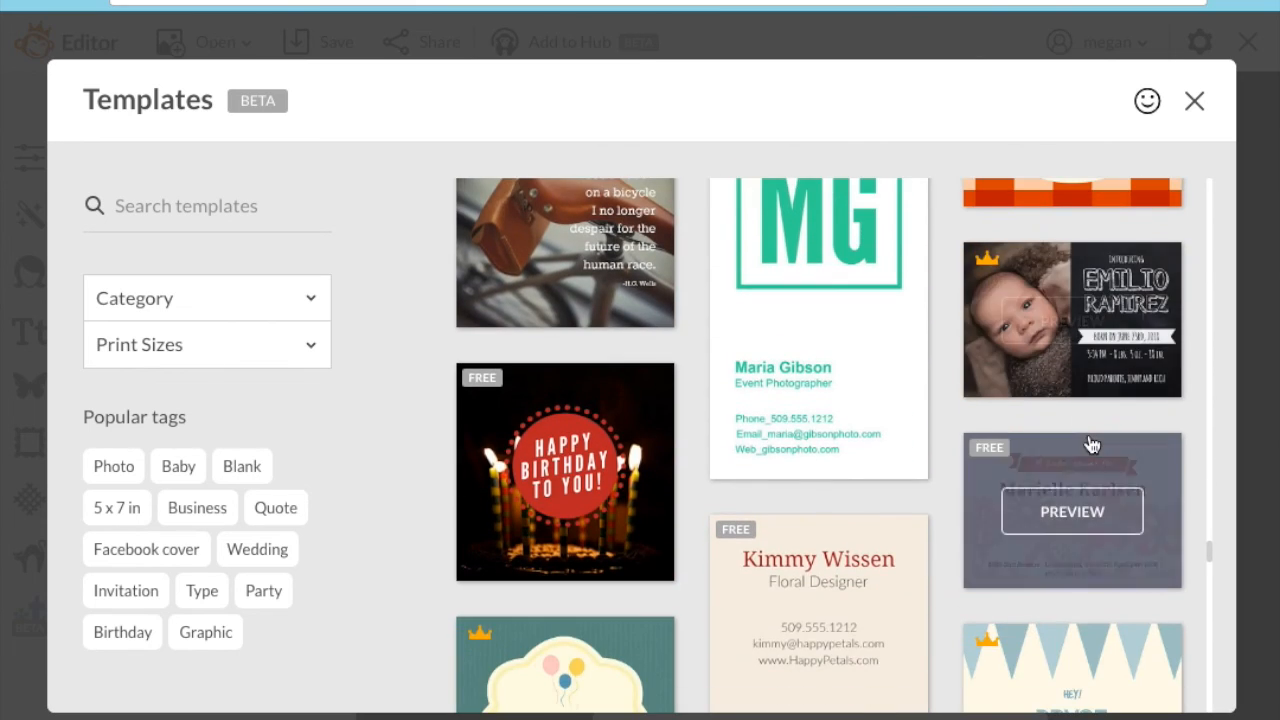
pyautogui.scroll(-12, 1088, 440)
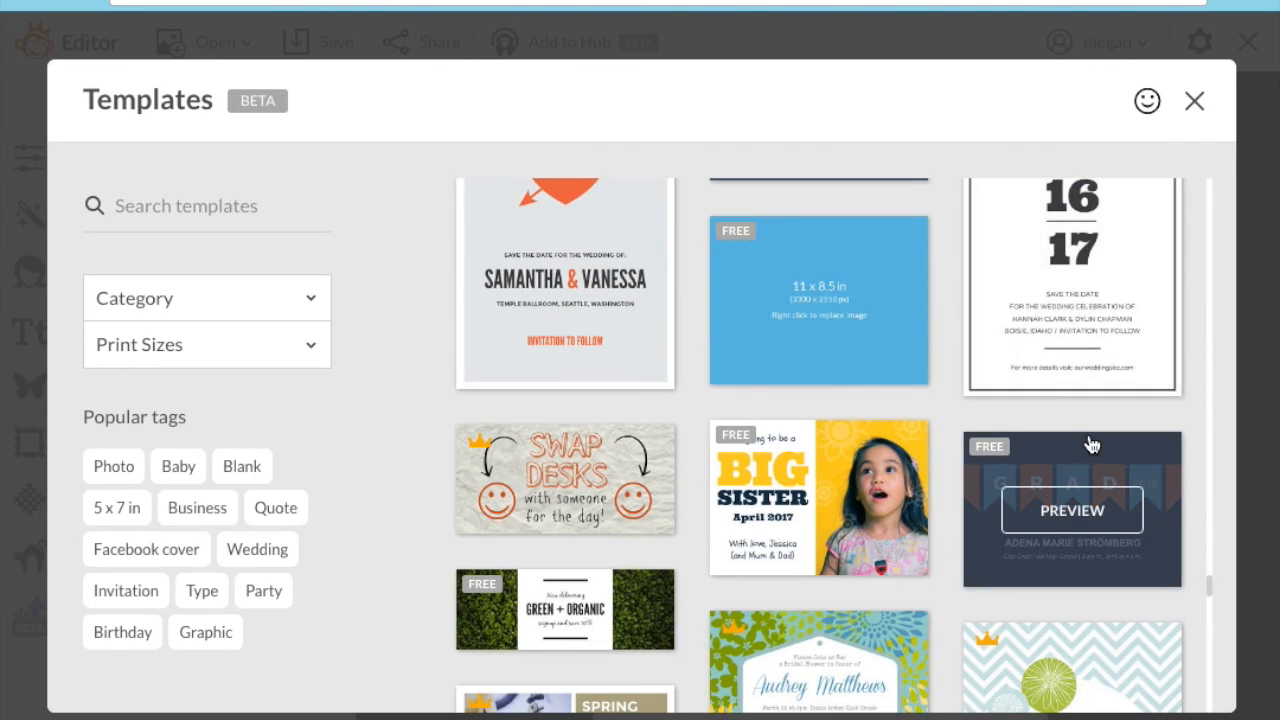
pyautogui.scroll(-8, 1090, 445)
pyautogui.scroll(-1, 1088, 445)
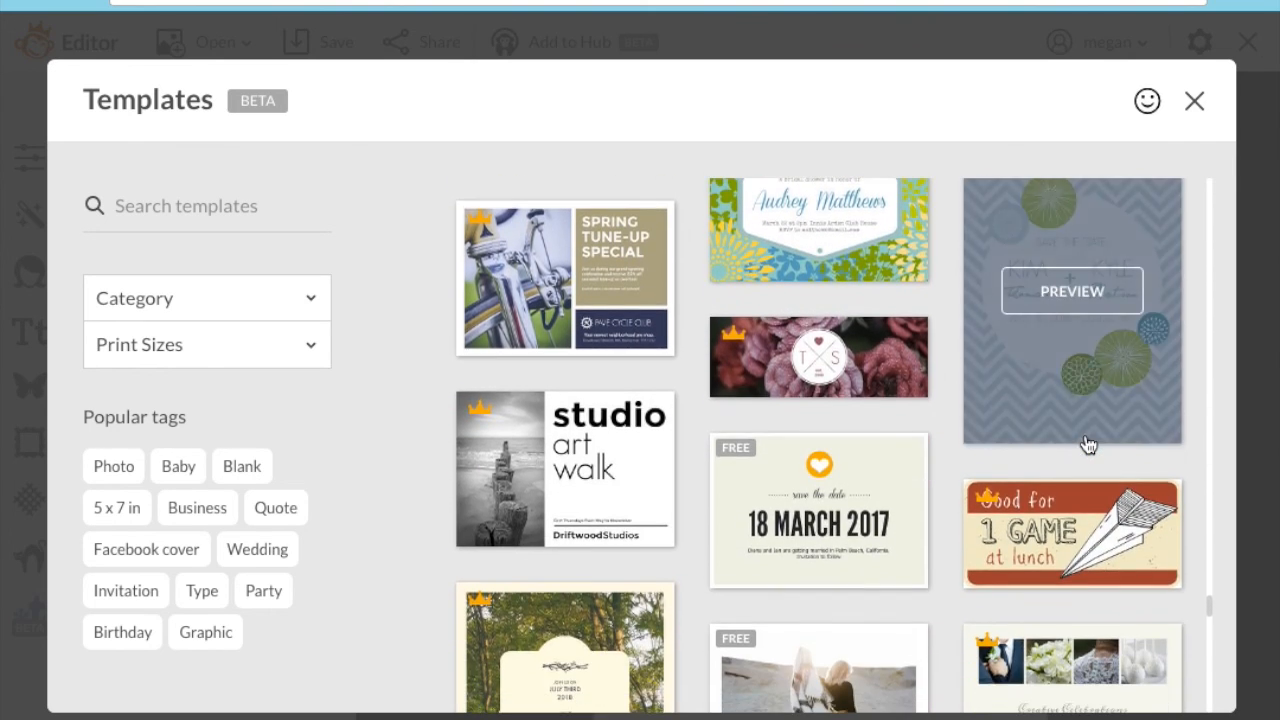